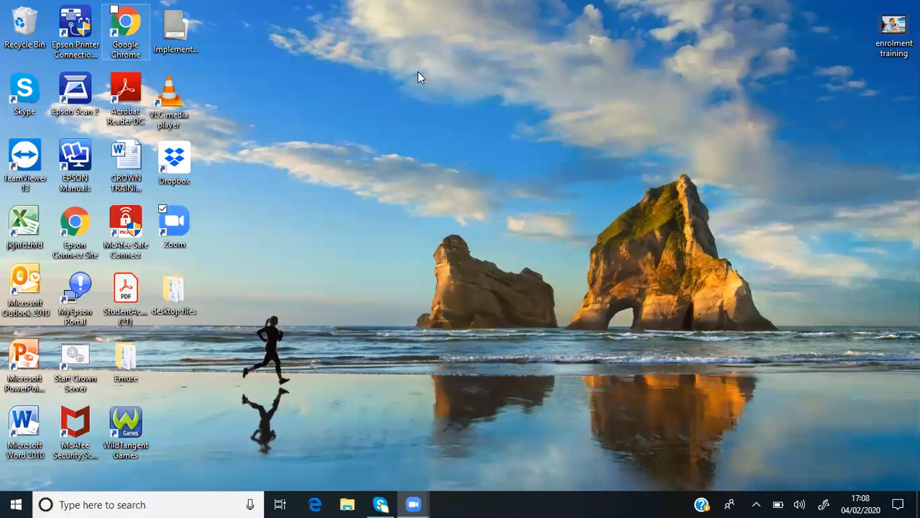
Open the Crown System demo login page in Google Chrome and log in with the account's username and password
{"action": "key", "text": "Return"}
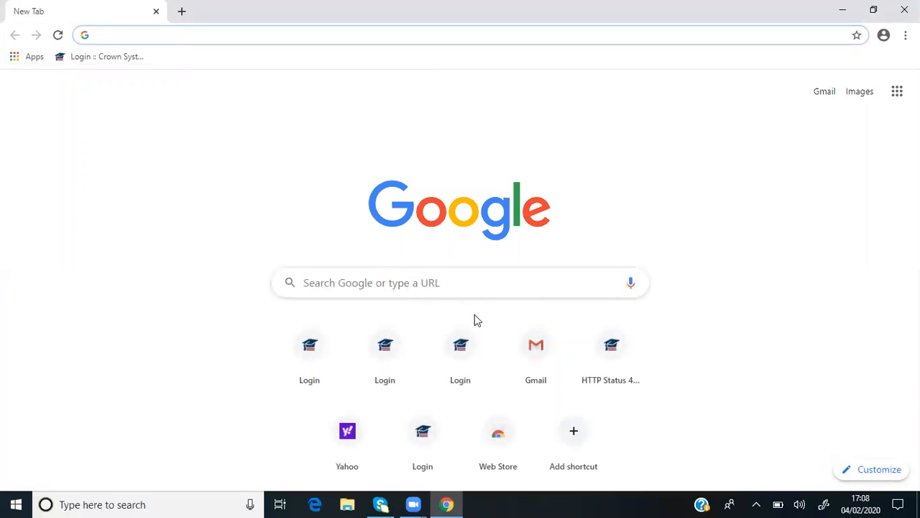
{"action": "left_click", "coordinate": [461, 351]}
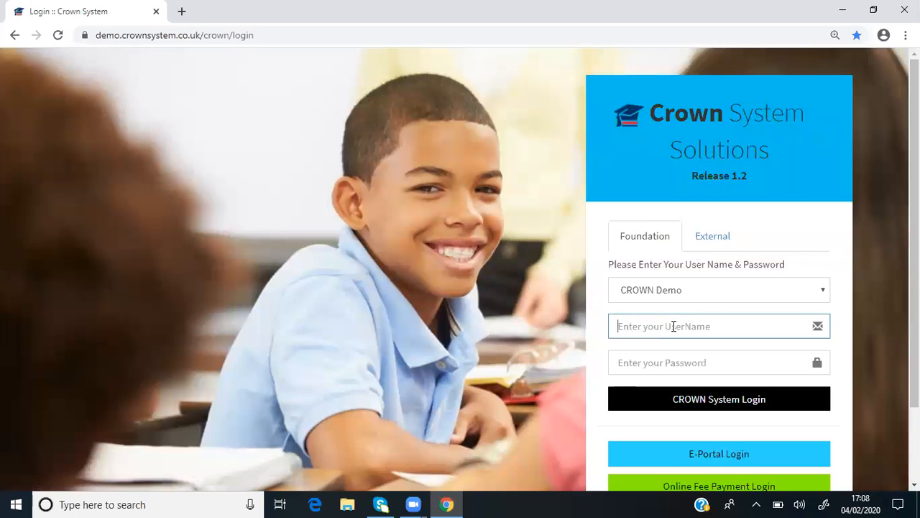
{"action": "type", "text": "vincent"}
{"action": "left_click", "coordinate": [645, 362]}
{"action": "type", "text": "••"}
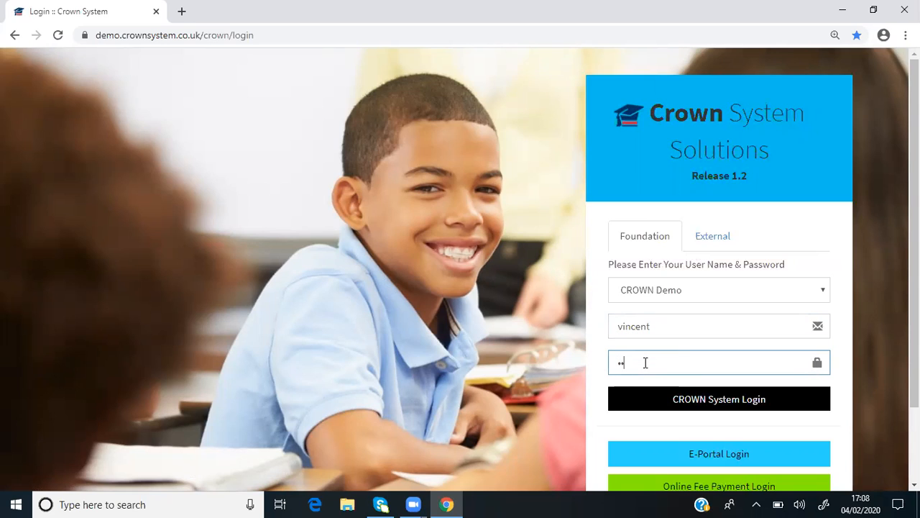
{"action": "type", "text": "••••••"}
{"action": "left_click", "coordinate": [704, 403]}
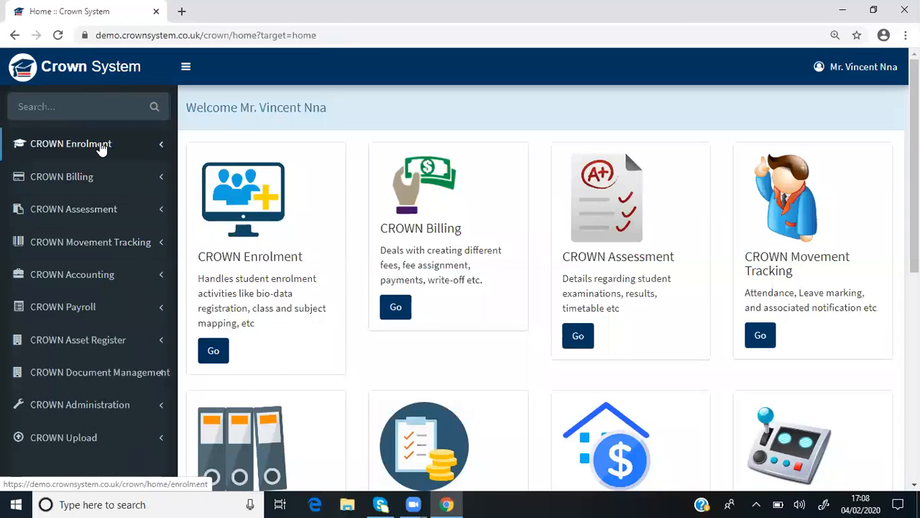
Open the Classes & Subjects Mapping list from the static data of the CROWN Enrolment module
{"action": "left_click", "coordinate": [61, 146]}
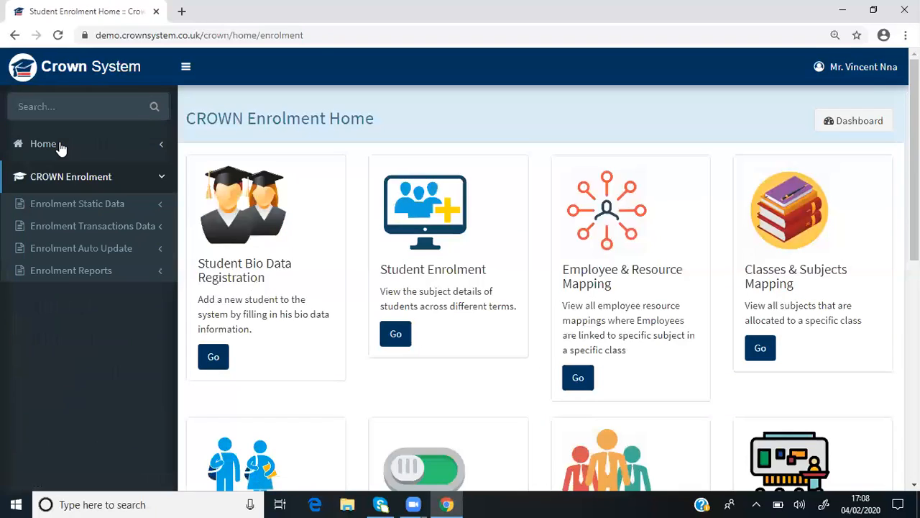
{"action": "left_click", "coordinate": [102, 208]}
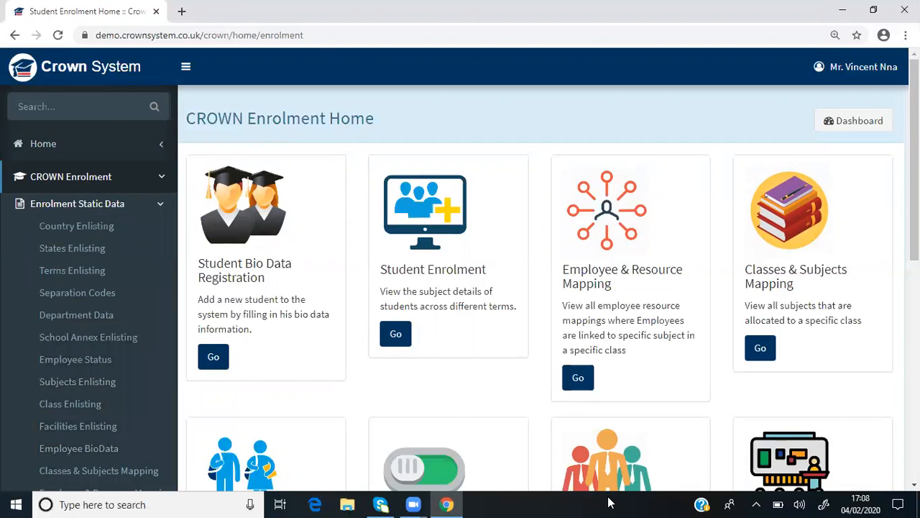
{"action": "scroll", "coordinate": [460, 268], "scroll_direction": "down", "scroll_amount": 3}
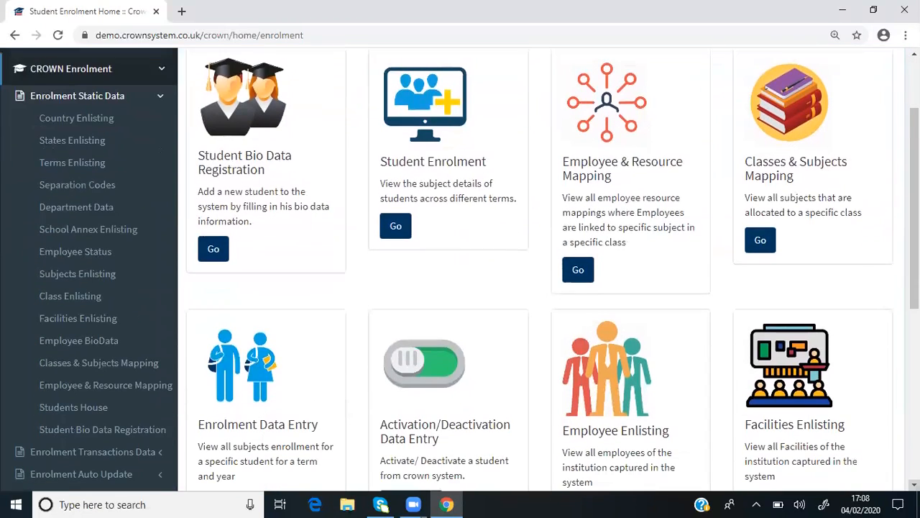
{"action": "left_click", "coordinate": [57, 92]}
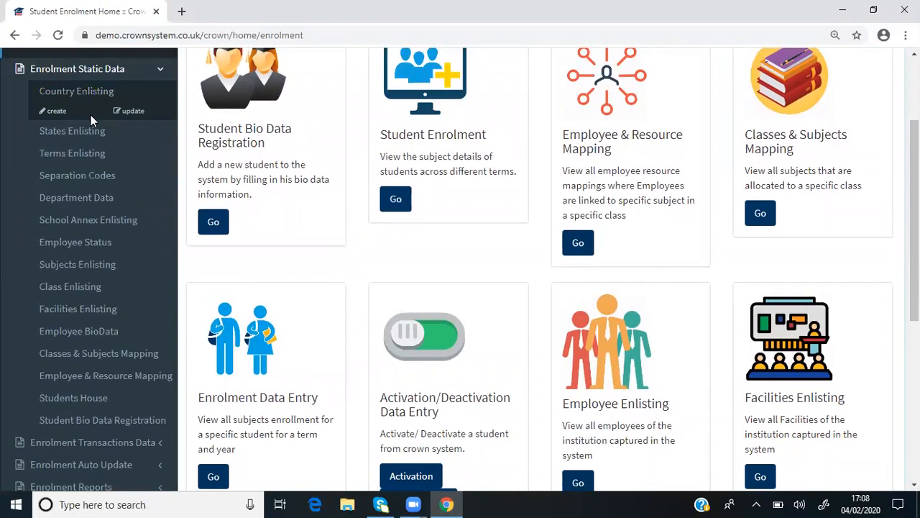
{"action": "left_click", "coordinate": [90, 270]}
{"action": "mouse_move", "coordinate": [82, 331]}
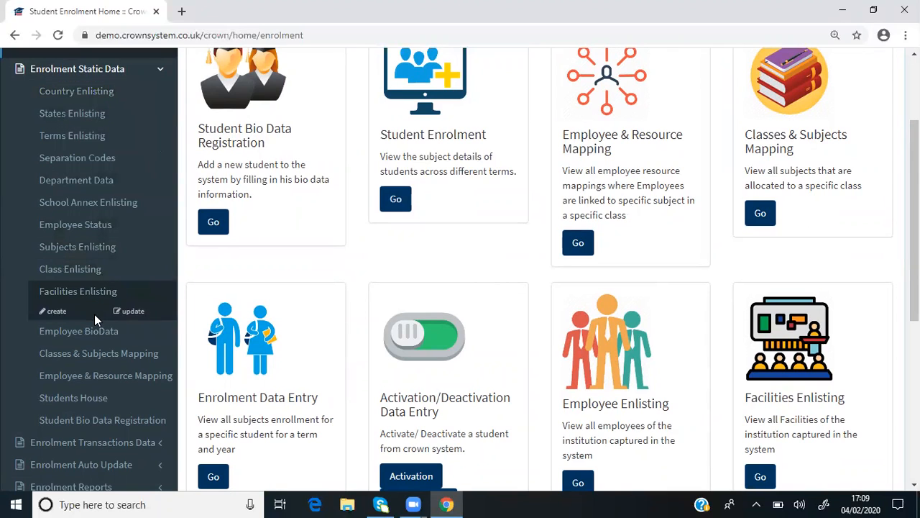
{"action": "mouse_move", "coordinate": [72, 357]}
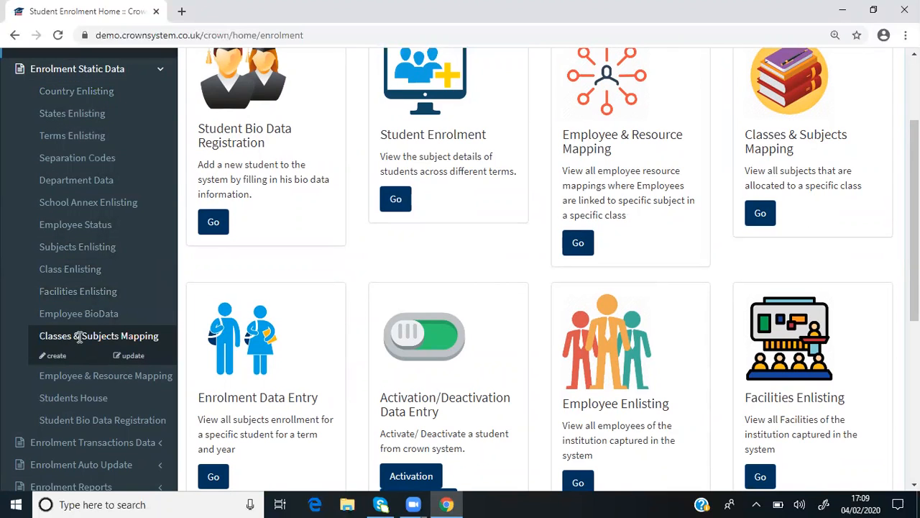
{"action": "left_click", "coordinate": [133, 360]}
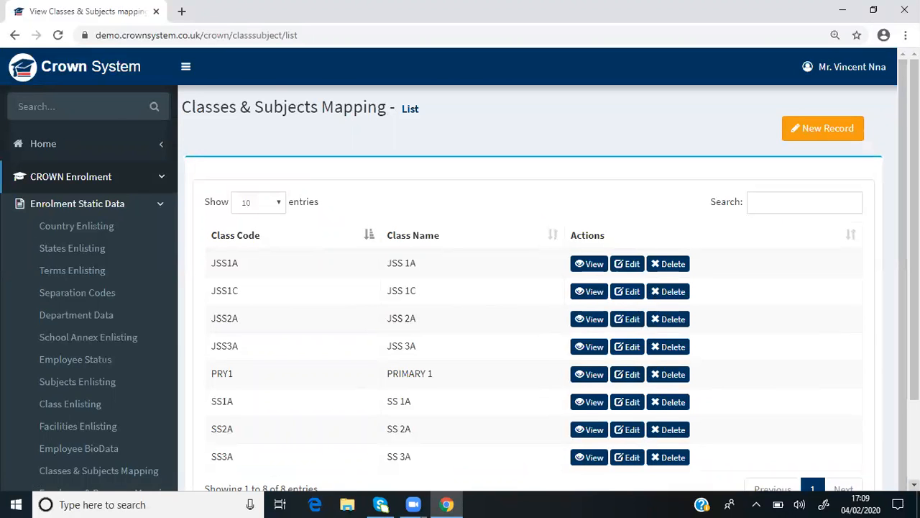
View the subjects and outlines mapped to class JSS1A, and return to the mapping list
{"action": "scroll", "coordinate": [460, 269], "scroll_direction": "down", "scroll_amount": 3}
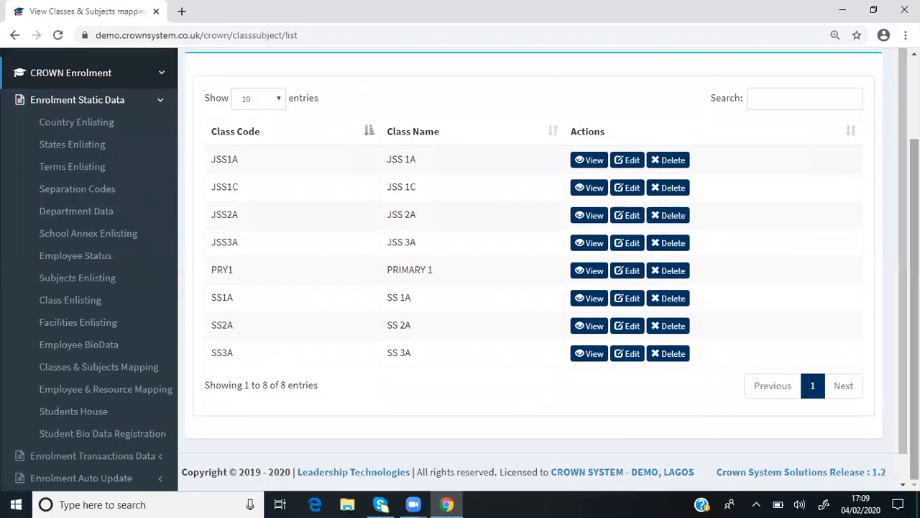
{"action": "scroll", "coordinate": [460, 268], "scroll_direction": "up", "scroll_amount": 3}
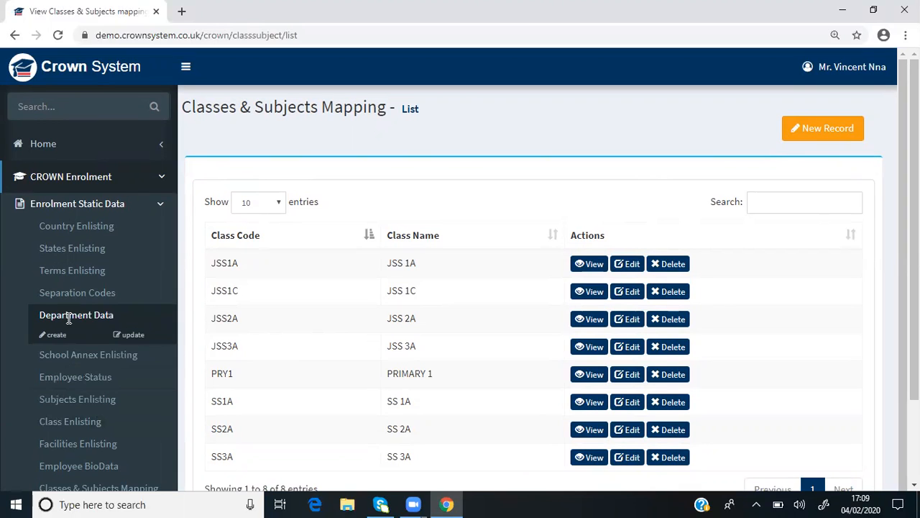
{"action": "mouse_move", "coordinate": [78, 390]}
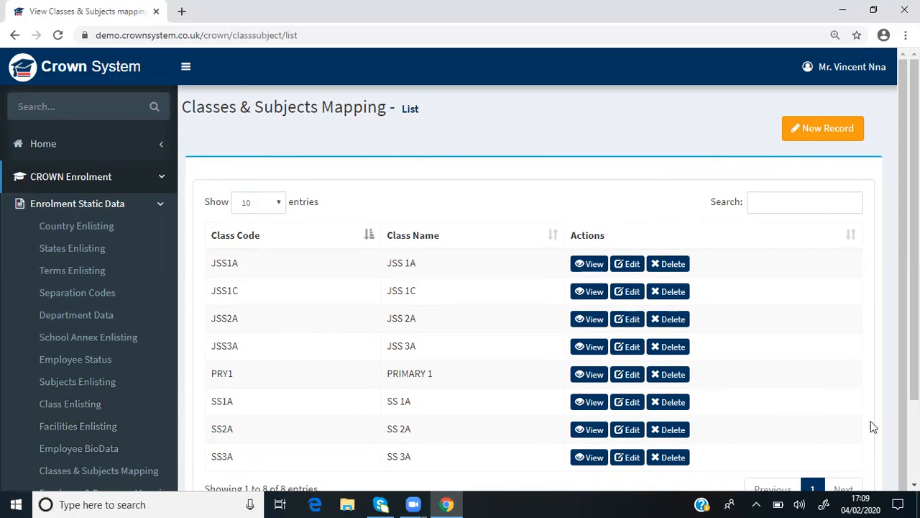
{"action": "scroll", "coordinate": [460, 270], "scroll_direction": "down", "scroll_amount": 1}
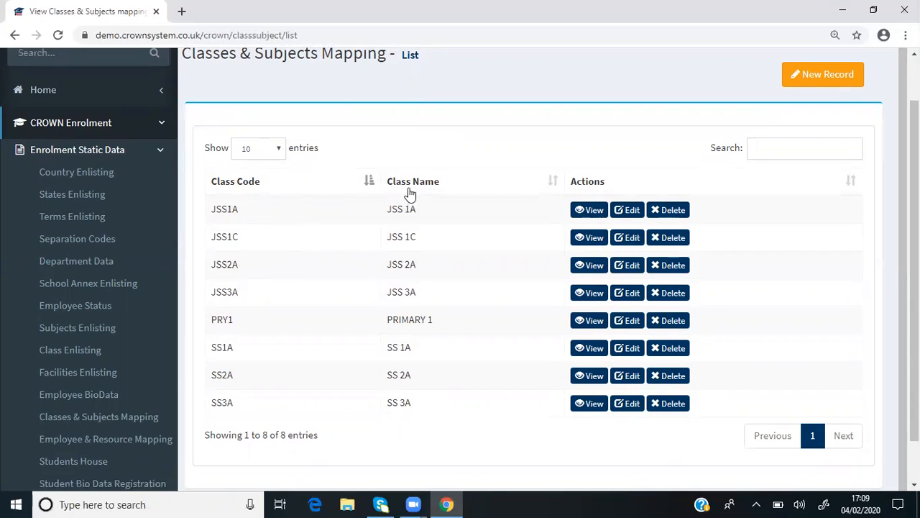
{"action": "left_click", "coordinate": [603, 214]}
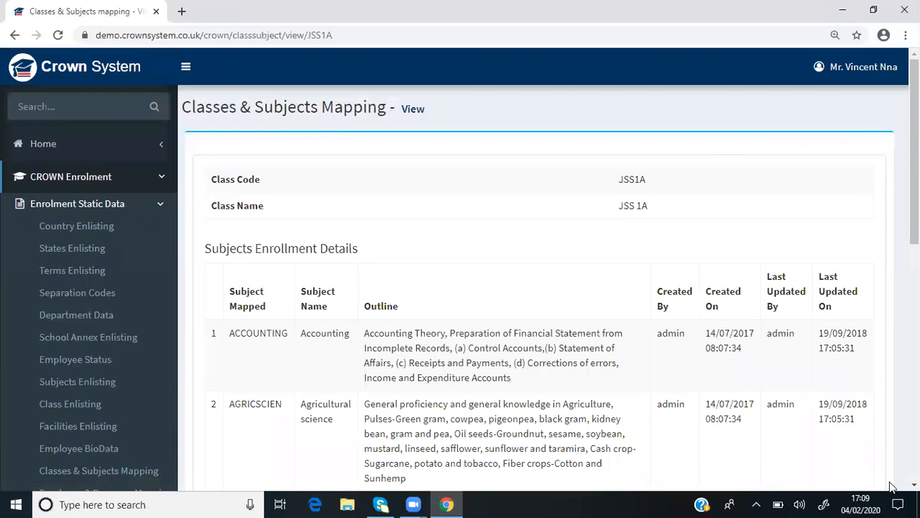
{"action": "left_click", "coordinate": [914, 485]}
{"action": "left_click", "coordinate": [914, 485]}
{"action": "left_click", "coordinate": [915, 485]}
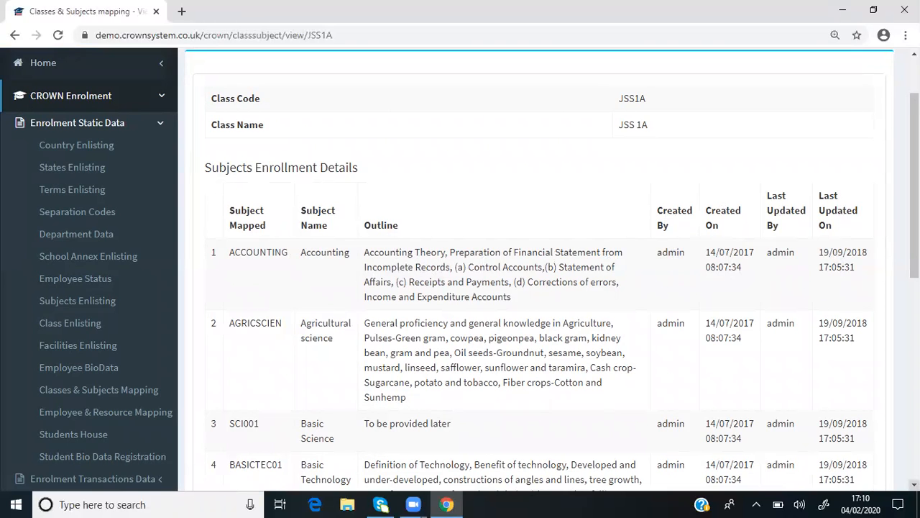
{"action": "scroll", "coordinate": [460, 269], "scroll_direction": "down", "scroll_amount": 7}
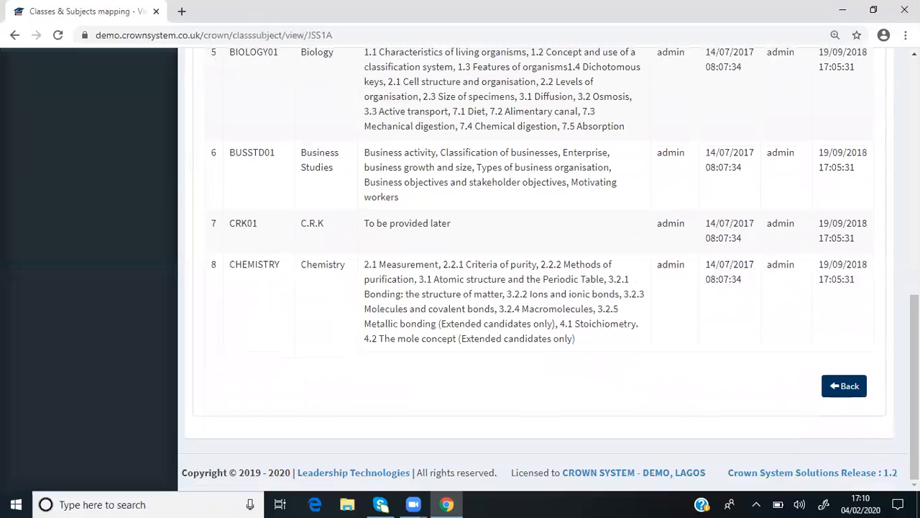
{"action": "left_click", "coordinate": [847, 387]}
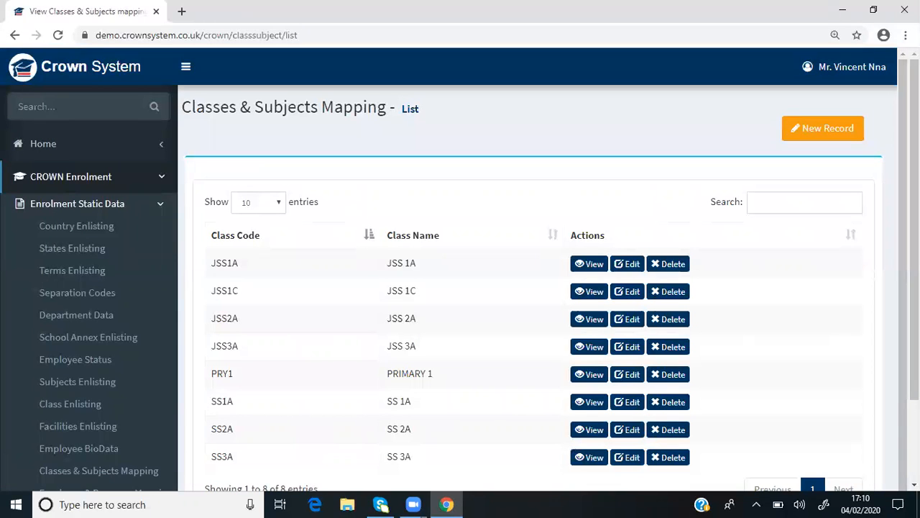
Open the JSS1A mapping for editing, review its subject choices and mapped subjects, and return to the list without updating
{"action": "left_click", "coordinate": [631, 266]}
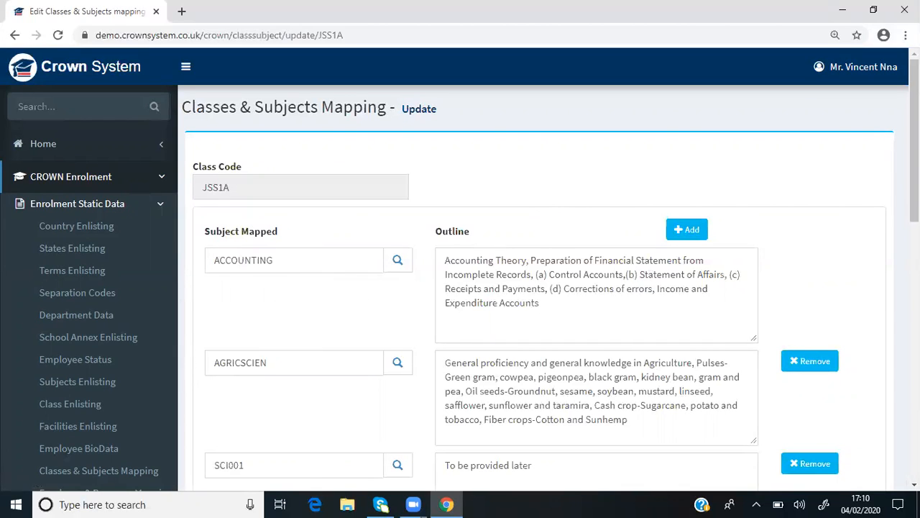
{"action": "scroll", "coordinate": [546, 269], "scroll_direction": "down", "scroll_amount": 2}
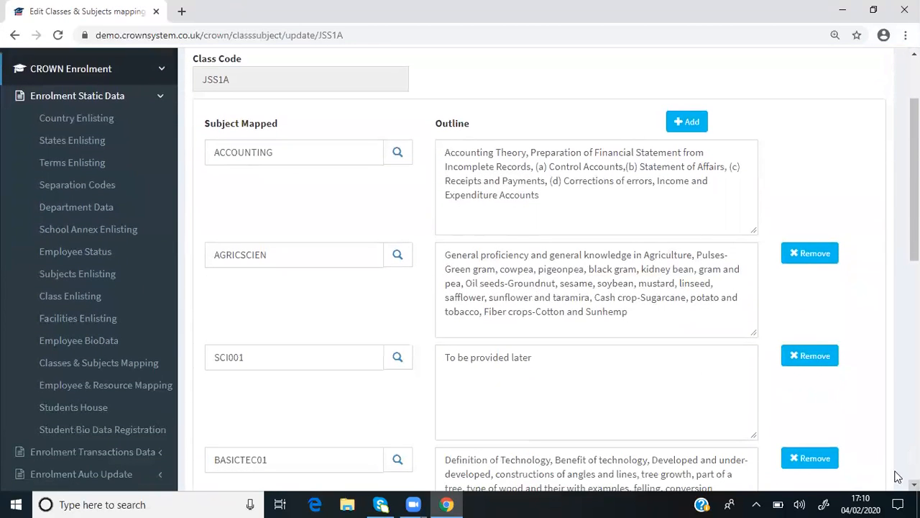
{"action": "left_click", "coordinate": [399, 154]}
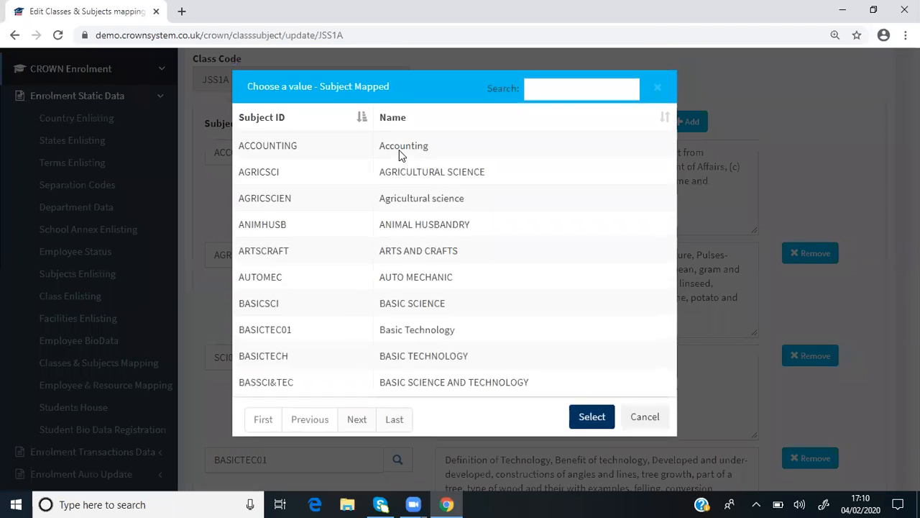
{"action": "left_click", "coordinate": [647, 421]}
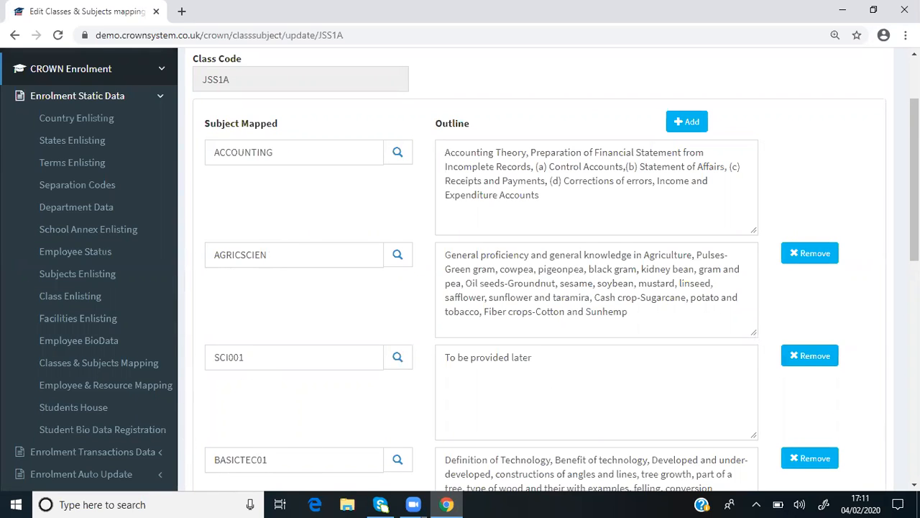
{"action": "scroll", "coordinate": [667, 336], "scroll_direction": "down", "scroll_amount": 2}
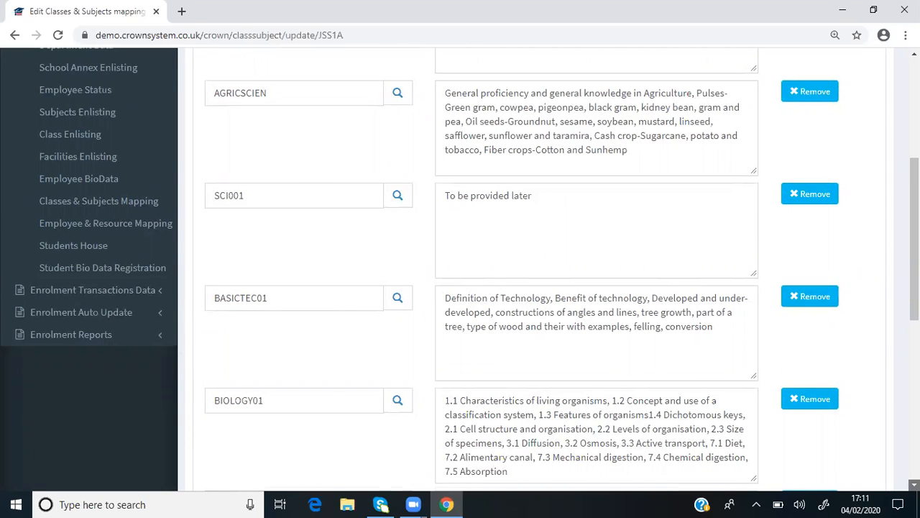
{"action": "scroll", "coordinate": [532, 269], "scroll_direction": "down", "scroll_amount": 6}
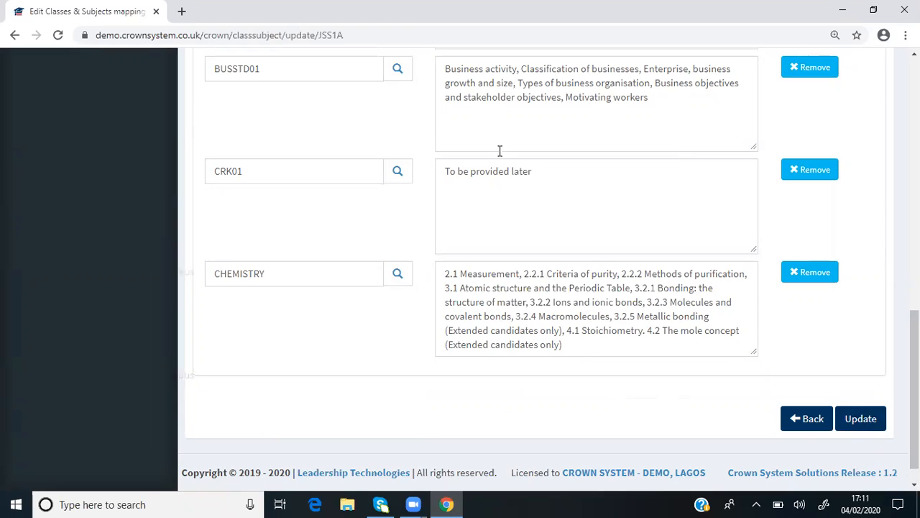
{"action": "left_click", "coordinate": [818, 427]}
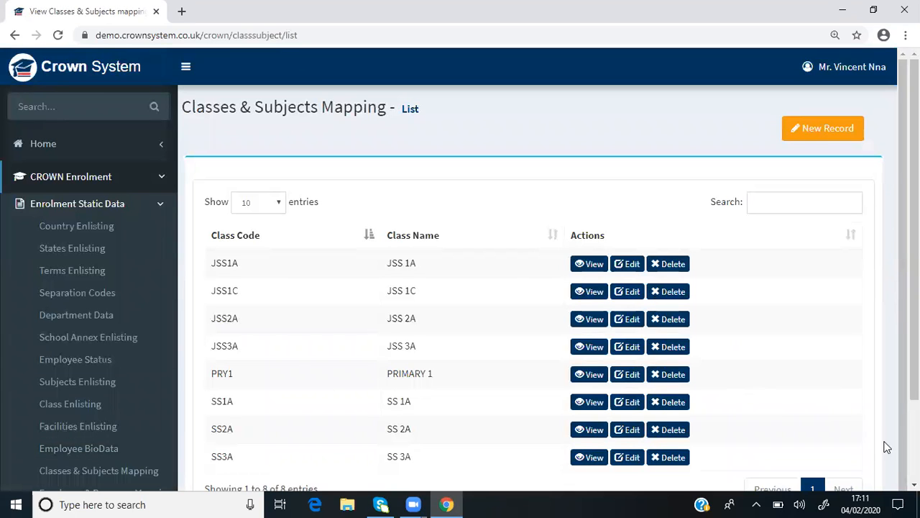
Start a new Classes & Subjects Mapping record and set its class code to JSS2E
{"action": "left_click", "coordinate": [914, 484]}
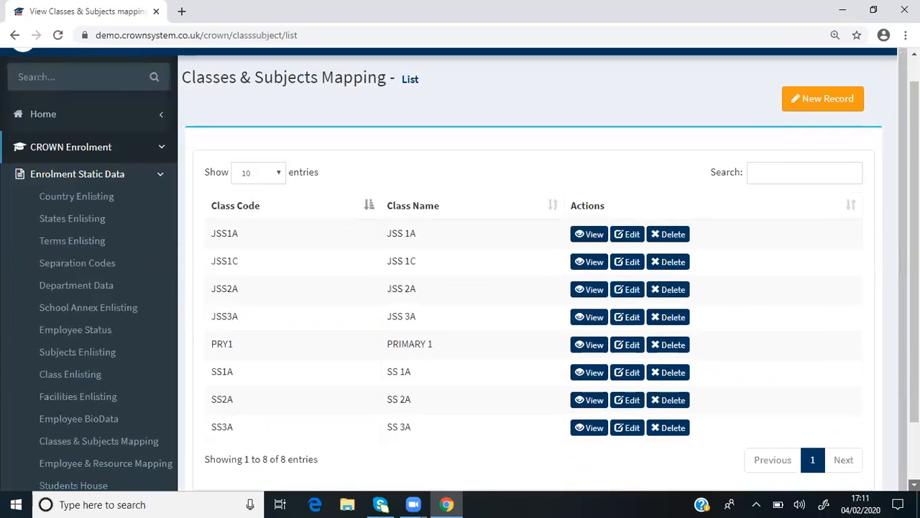
{"action": "mouse_move", "coordinate": [101, 426]}
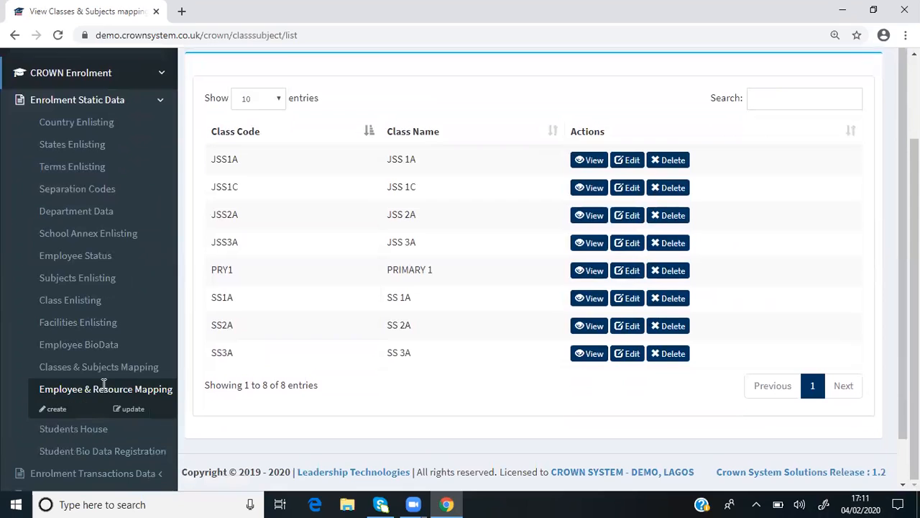
{"action": "mouse_move", "coordinate": [103, 365]}
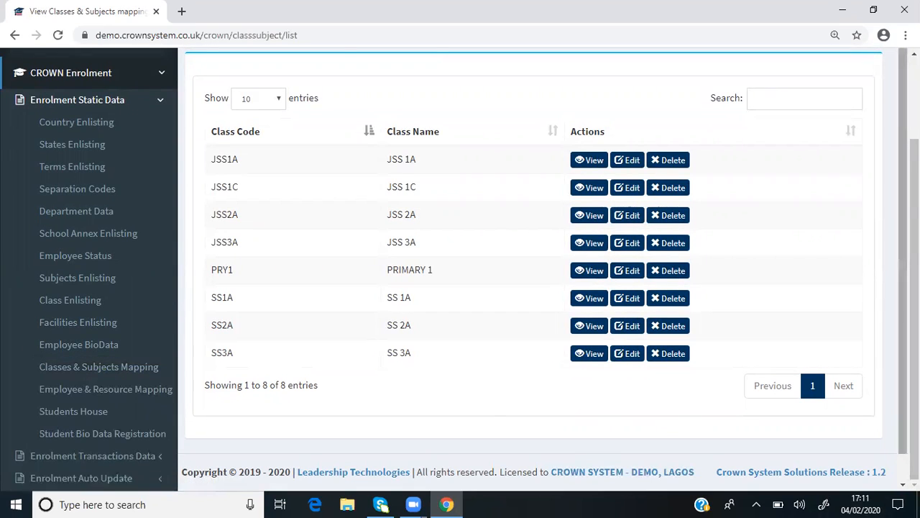
{"action": "scroll", "coordinate": [852, 115], "scroll_direction": "up", "scroll_amount": 2}
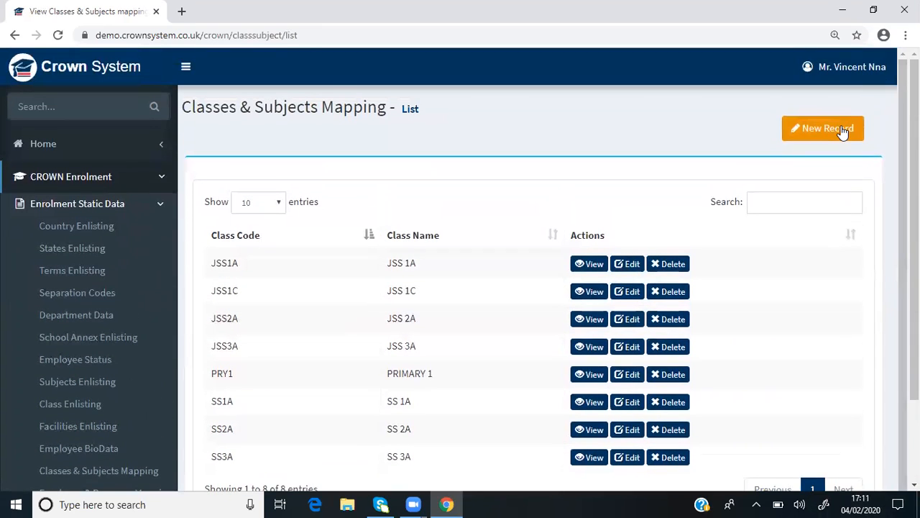
{"action": "left_click", "coordinate": [843, 131]}
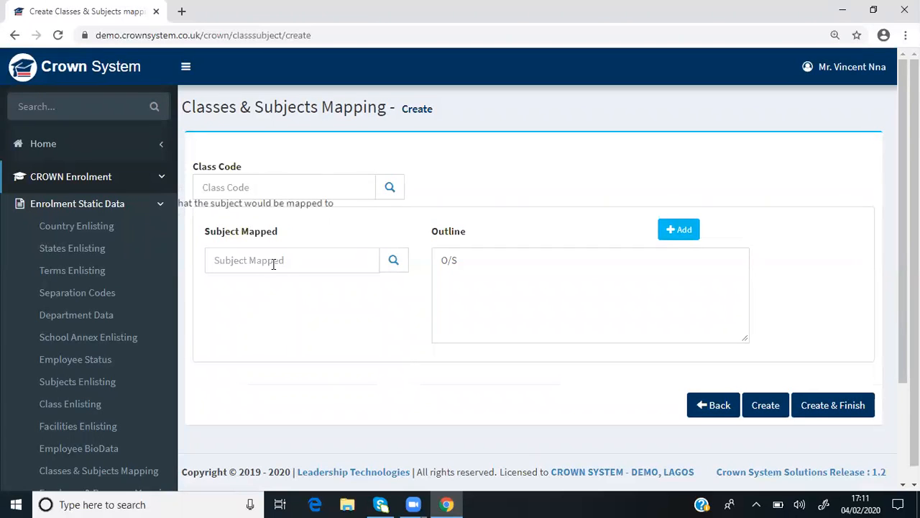
{"action": "left_click", "coordinate": [393, 189]}
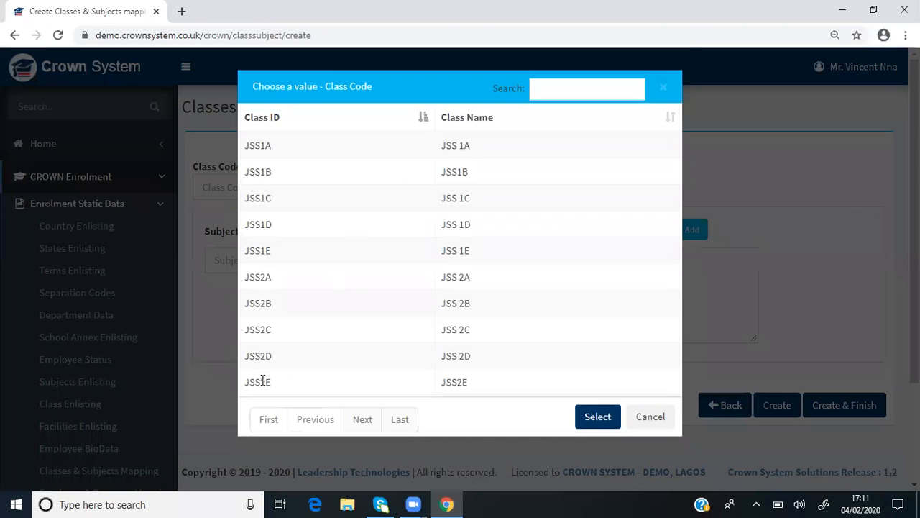
{"action": "left_click", "coordinate": [261, 382]}
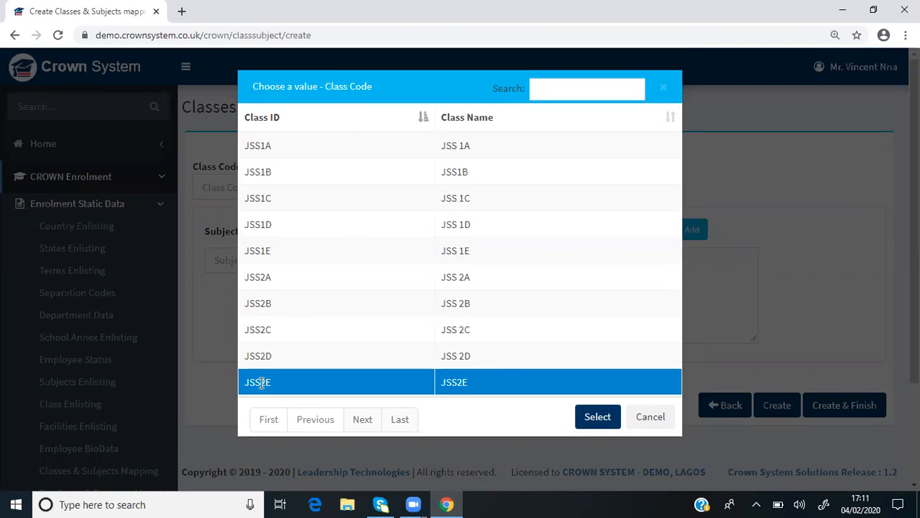
{"action": "left_click", "coordinate": [603, 420]}
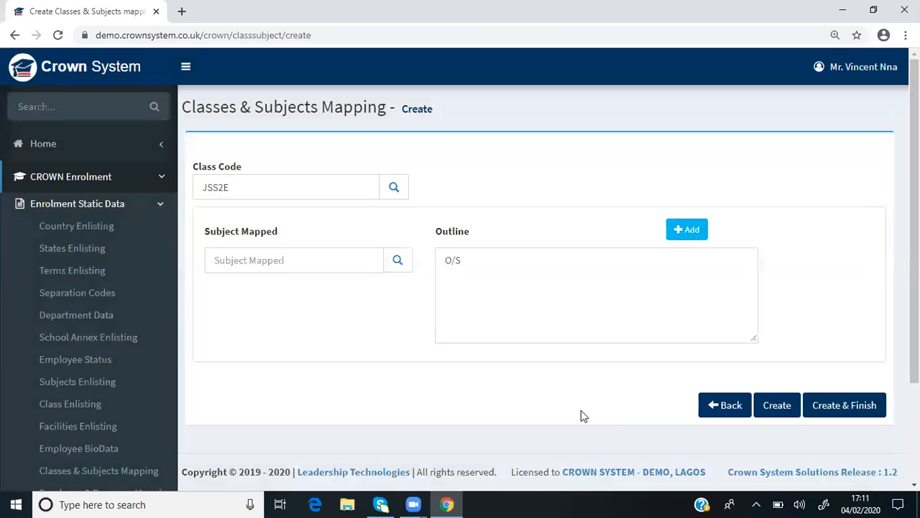
Choose CHEMISTRY as the first mapped subject for class JSS2E from the subject lookup
{"action": "left_click", "coordinate": [397, 263]}
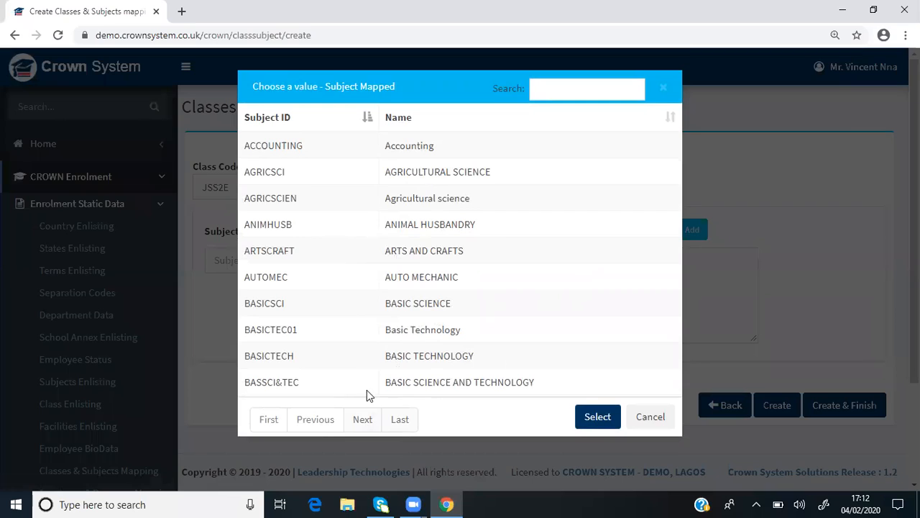
{"action": "left_click", "coordinate": [363, 420]}
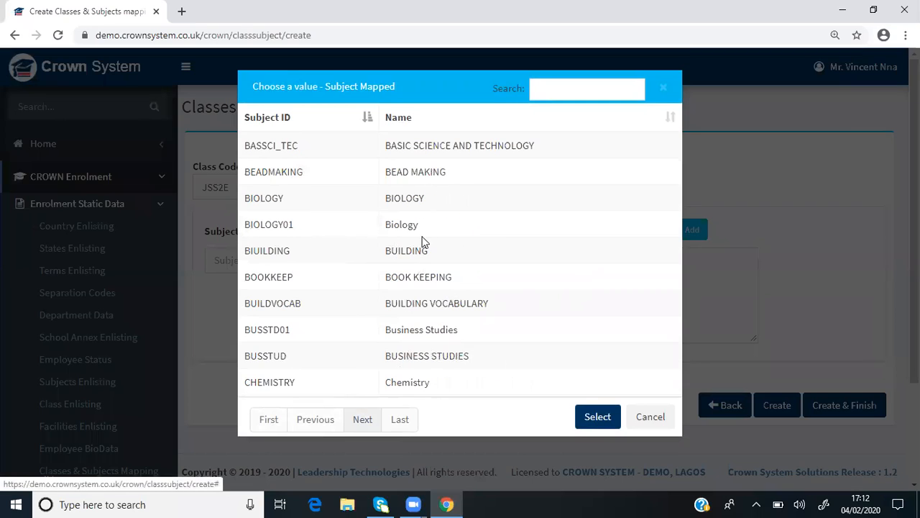
{"action": "left_click", "coordinate": [600, 87]}
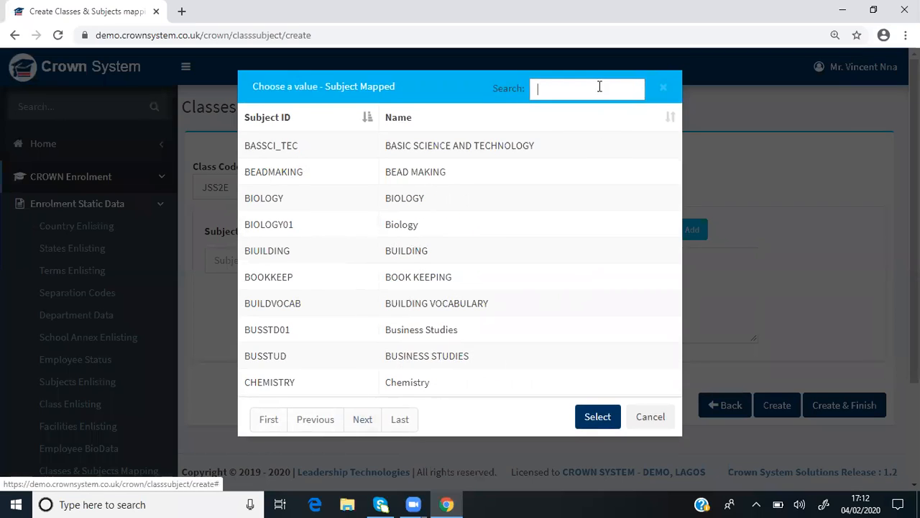
{"action": "left_click", "coordinate": [409, 380]}
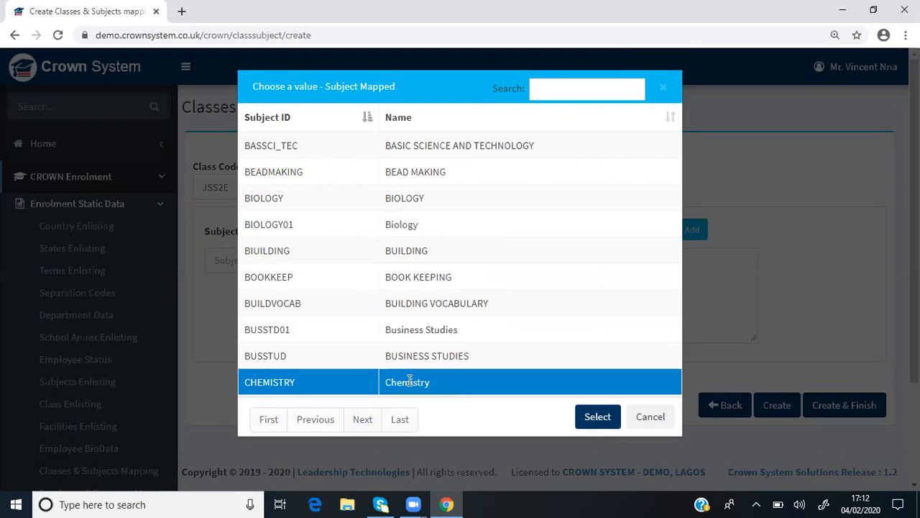
{"action": "left_click", "coordinate": [605, 414]}
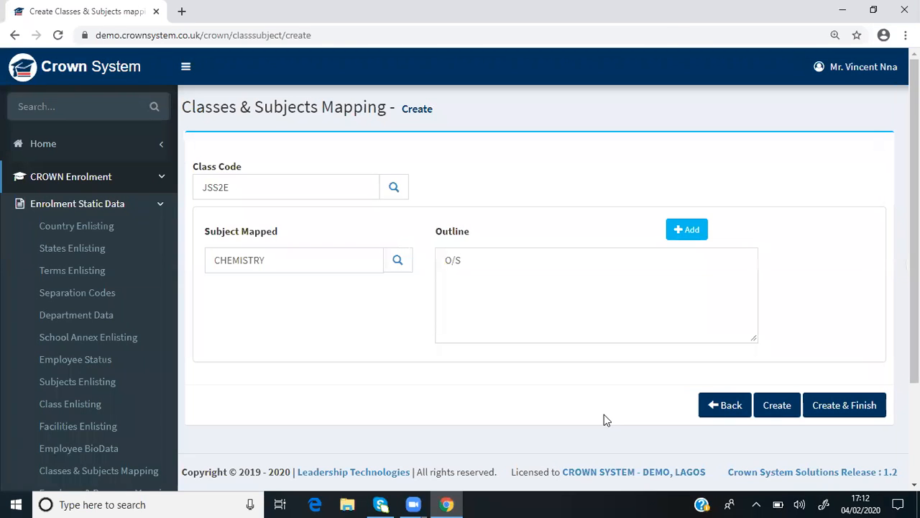
Clear the default outline text in the CHEMISTRY row
{"action": "left_click", "coordinate": [474, 266]}
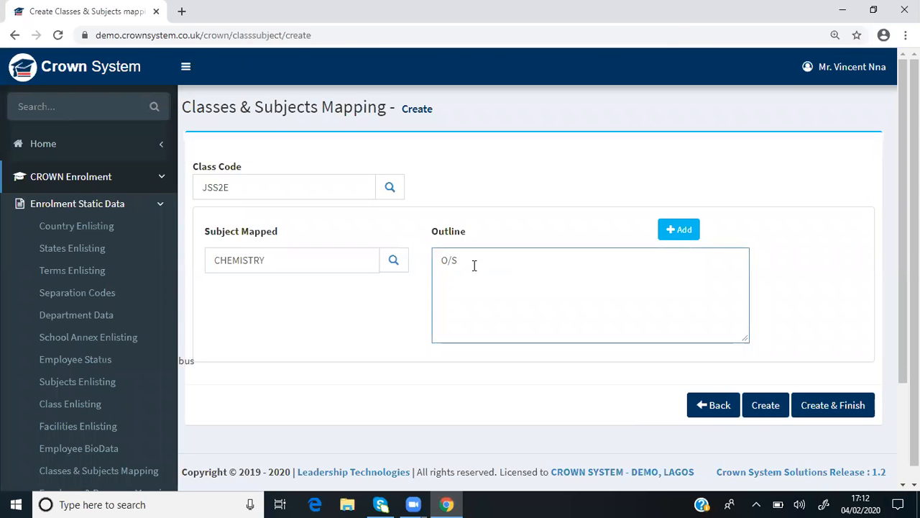
{"action": "key", "text": "BackSpace"}
{"action": "key", "text": "BackSpace"}
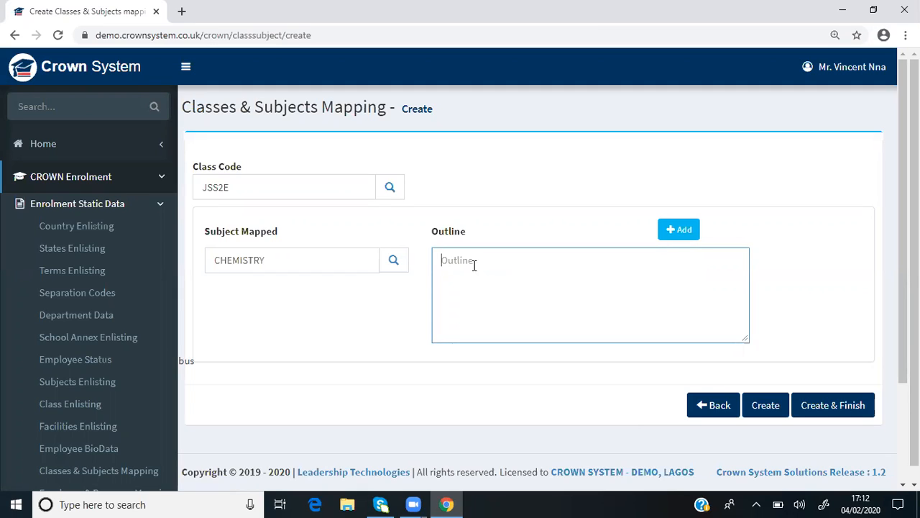
{"action": "type", "text": "seperation technique"}
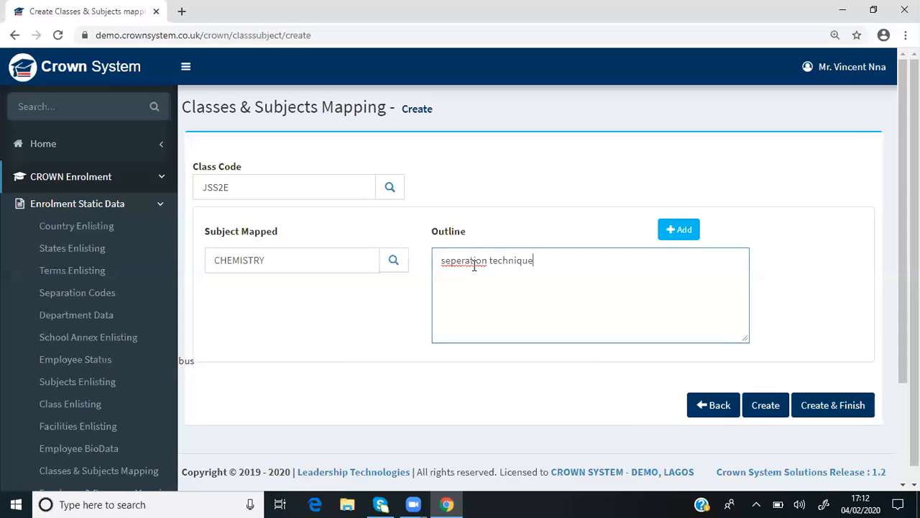
{"action": "type", "text": ","}
{"action": "type", "text": "nic"}
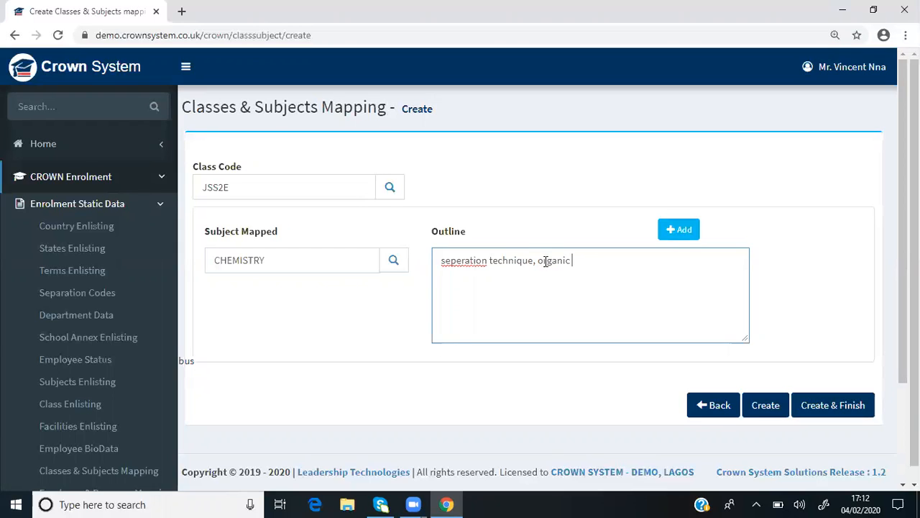
{"action": "type", "text": "chem"}
{"action": "key", "text": "BackSpace"}
{"action": "key", "text": "BackSpace"}
{"action": "key", "text": "BackSpace"}
{"action": "key", "text": "BackSpace"}
{"action": "key", "text": "BackSpace"}
{"action": "key", "text": "BackSpace"}
{"action": "key", "text": "BackSpace"}
{"action": "key", "text": "BackSpace"}
{"action": "key", "text": "BackSpace"}
{"action": "key", "text": "BackSpace"}
{"action": "key", "text": "BackSpace"}
{"action": "key", "text": "BackSpace"}
{"action": "key", "text": "BackSpace"}
{"action": "key", "text": "BackSpace"}
{"action": "key", "text": "BackSpace"}
{"action": "key", "text": "BackSpace"}
{"action": "key", "text": "BackSpace"}
{"action": "key", "text": "BackSpace"}
{"action": "key", "text": "BackSpace"}
{"action": "key", "text": "BackSpace"}
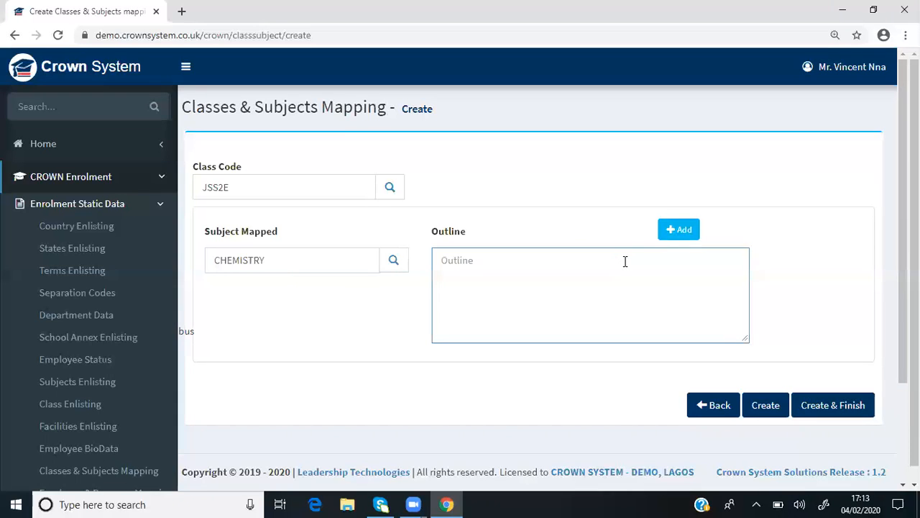
Enter "Available on the request" as the outline for CHEMISTRY
{"action": "type", "text": "Available on the reque"}
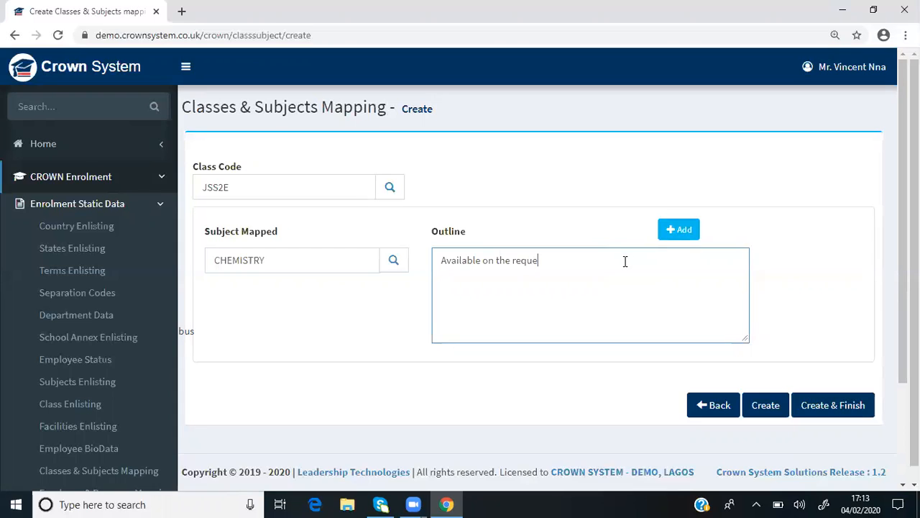
{"action": "type", "text": "st"}
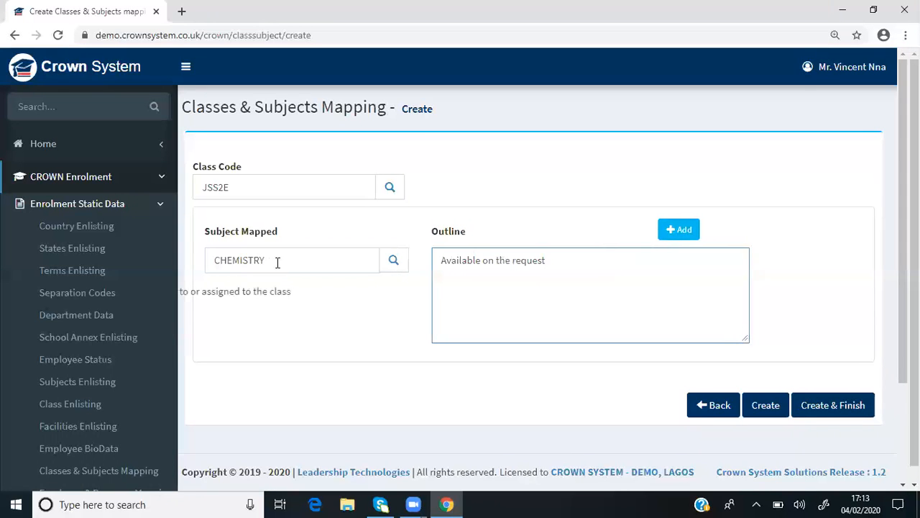
Add two more blank subject and outline rows to the JSS2E mapping
{"action": "left_click", "coordinate": [695, 229]}
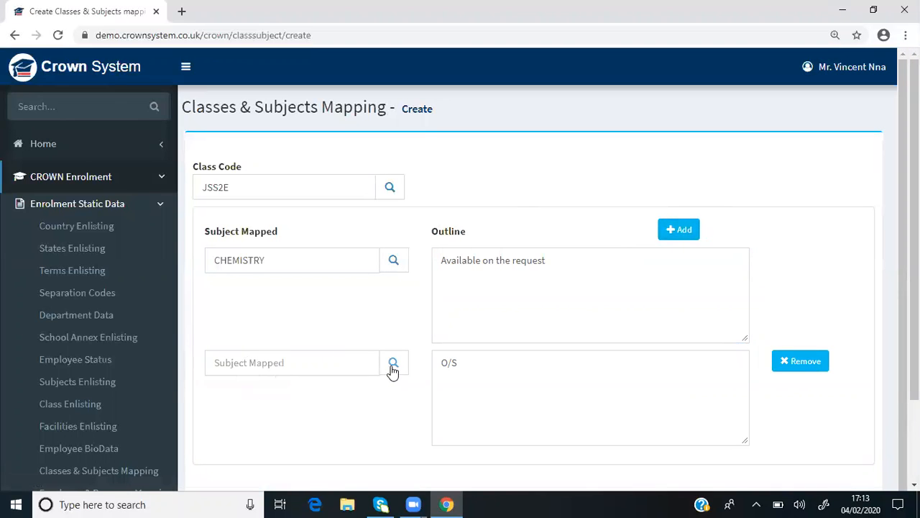
{"action": "left_click", "coordinate": [527, 368]}
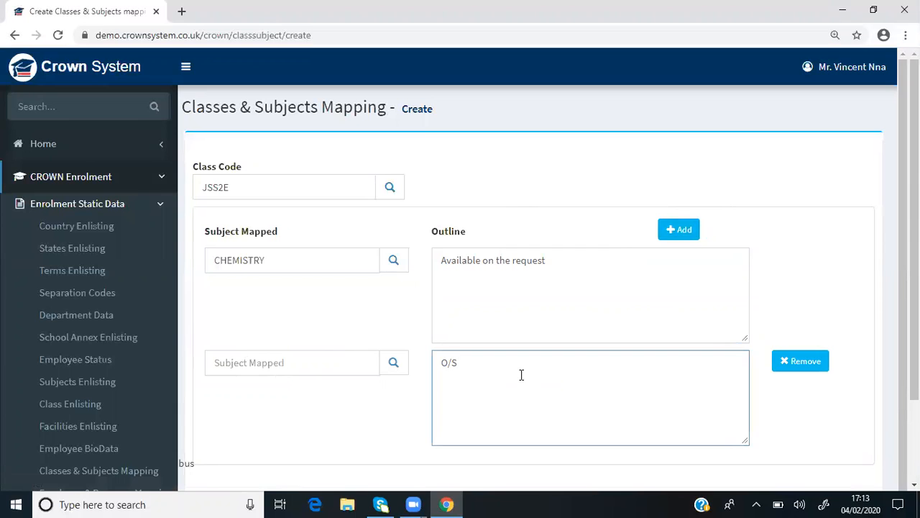
{"action": "left_click", "coordinate": [688, 239]}
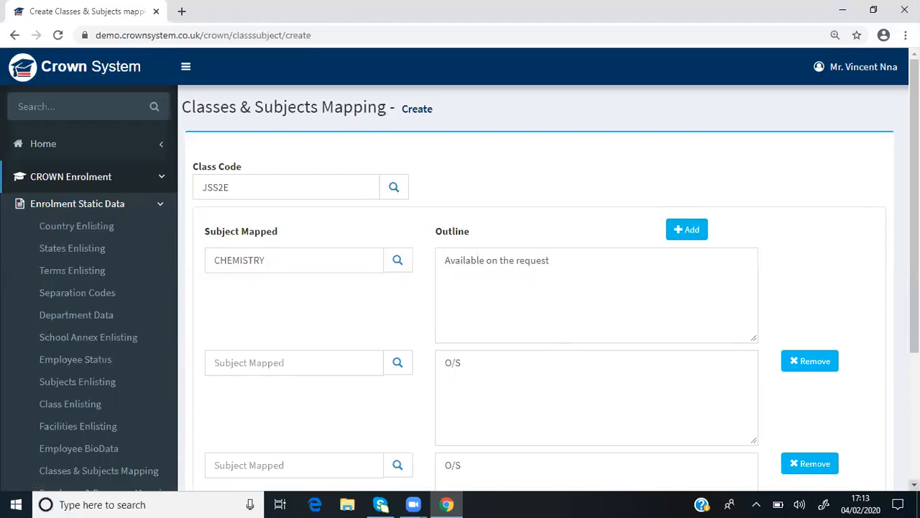
Review the JSS2E mapping form and its saving options, and return to the mapping list without creating the record
{"action": "scroll", "coordinate": [626, 312], "scroll_direction": "down", "scroll_amount": 3}
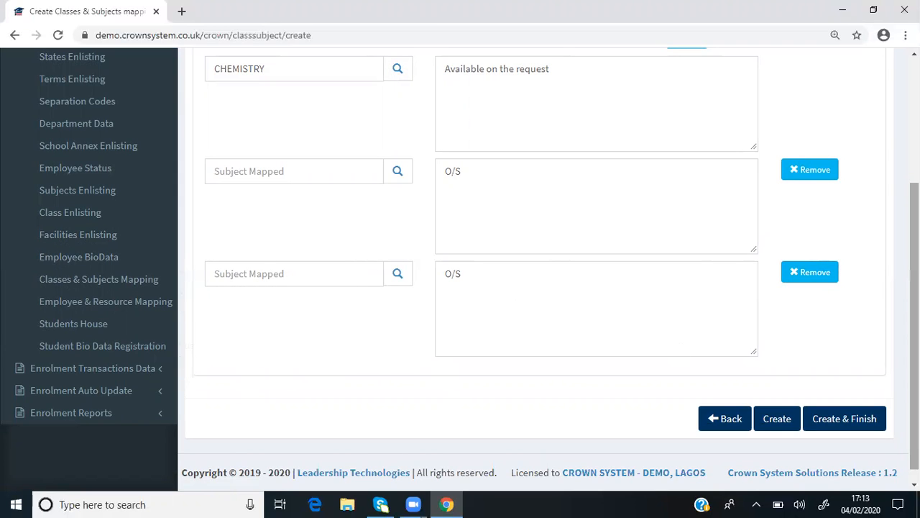
{"action": "scroll", "coordinate": [263, 124], "scroll_direction": "up", "scroll_amount": 3}
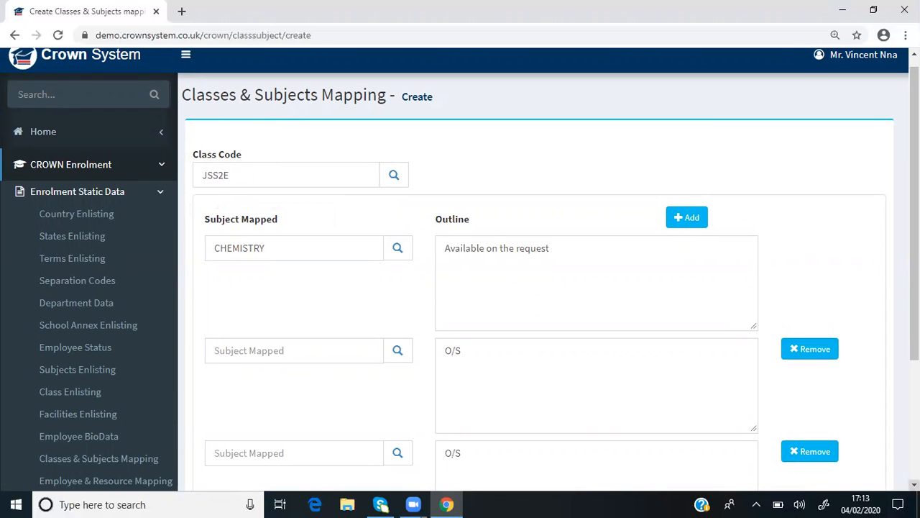
{"action": "scroll", "coordinate": [783, 425], "scroll_direction": "down", "scroll_amount": 3}
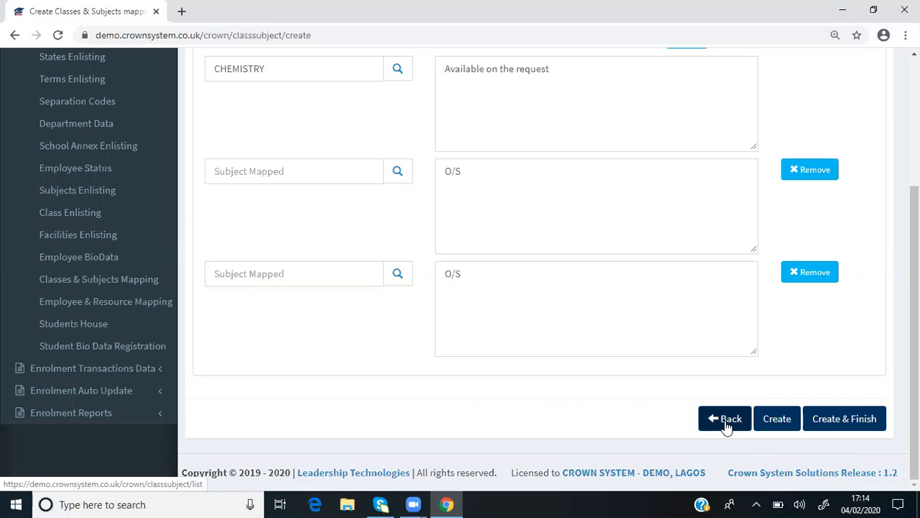
{"action": "scroll", "coordinate": [726, 427], "scroll_direction": "up", "scroll_amount": 3}
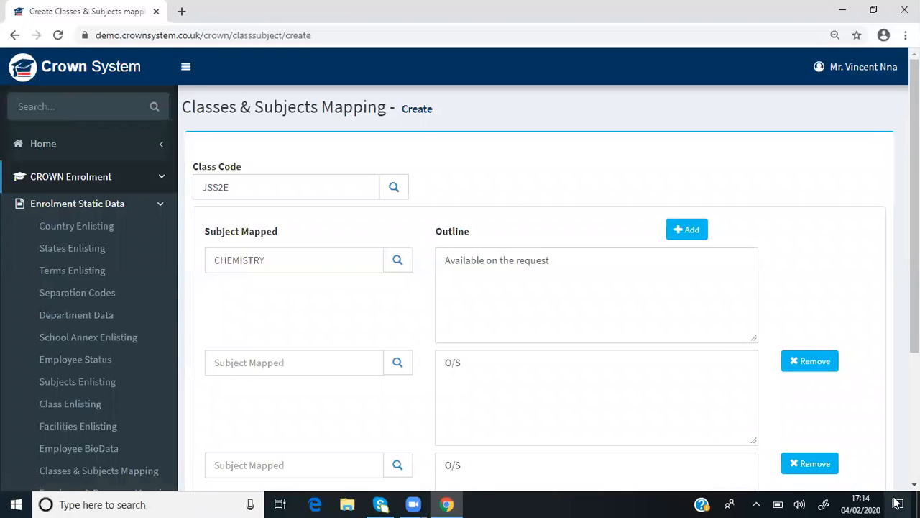
{"action": "left_click", "coordinate": [914, 485]}
{"action": "scroll", "coordinate": [846, 424], "scroll_direction": "down", "scroll_amount": 3}
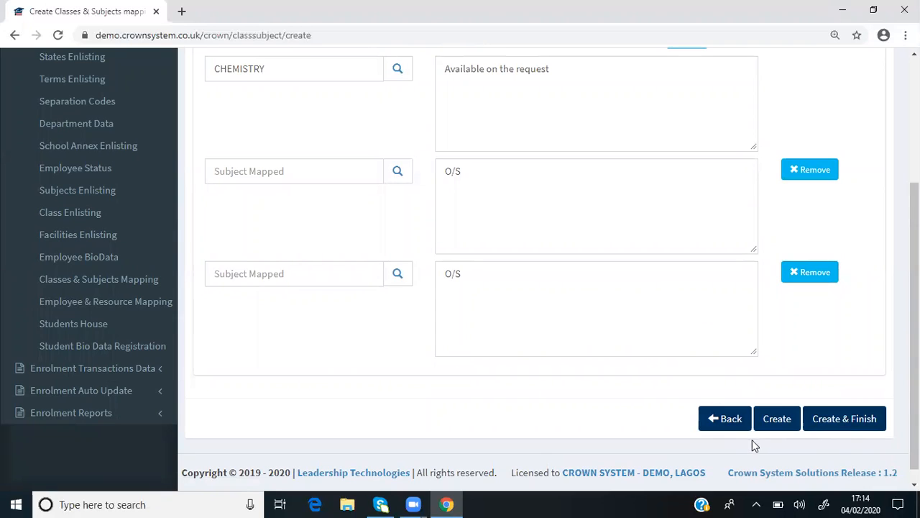
{"action": "left_click_drag", "start_coordinate": [915, 324], "coordinate": [914, 258]}
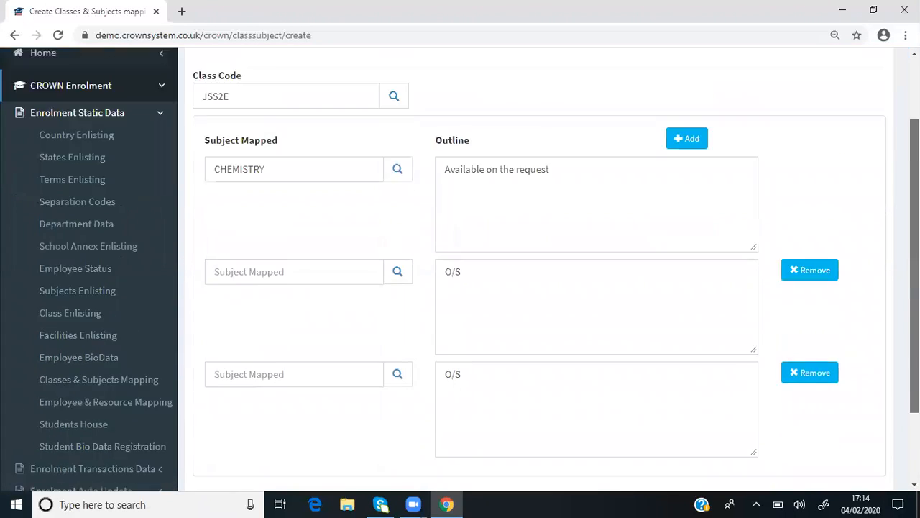
{"action": "scroll", "coordinate": [787, 401], "scroll_direction": "down", "scroll_amount": 2}
{"action": "left_click", "coordinate": [734, 420]}
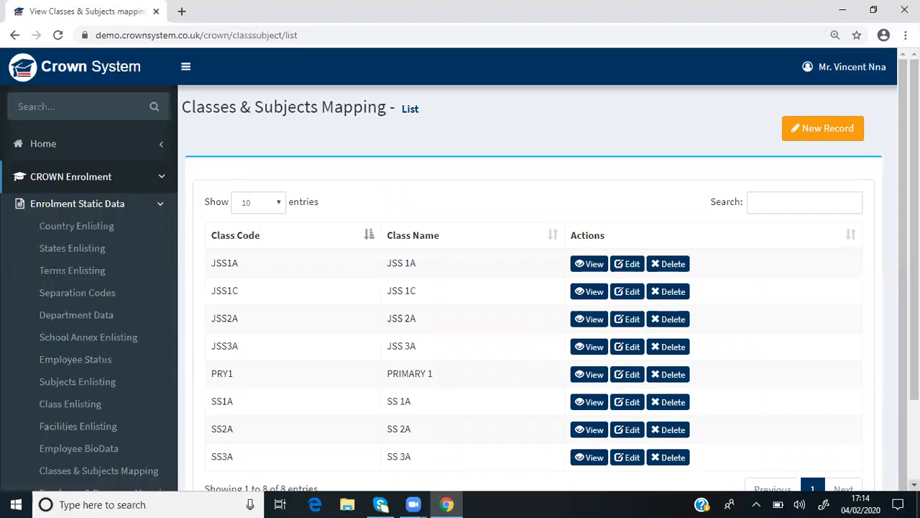
Open the Employee & Resource Mapping list from the enrolment static data
{"action": "left_click", "coordinate": [913, 484]}
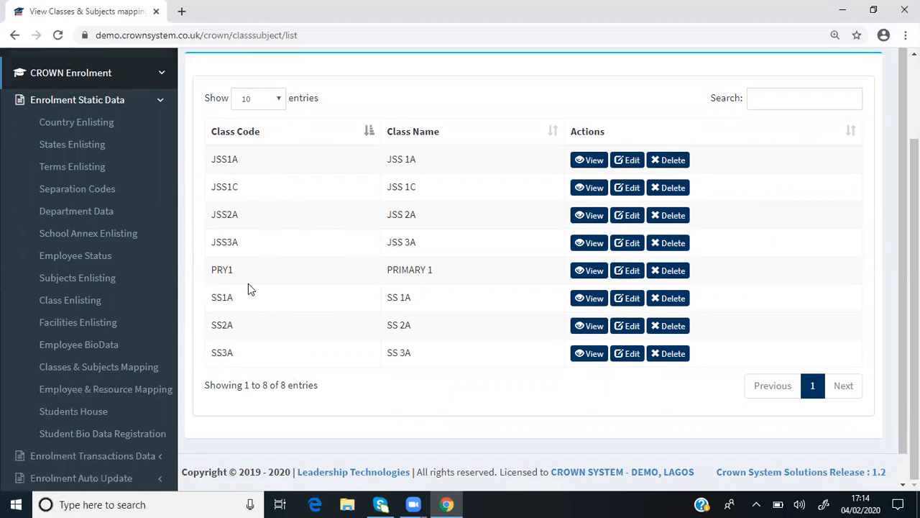
{"action": "mouse_move", "coordinate": [108, 365]}
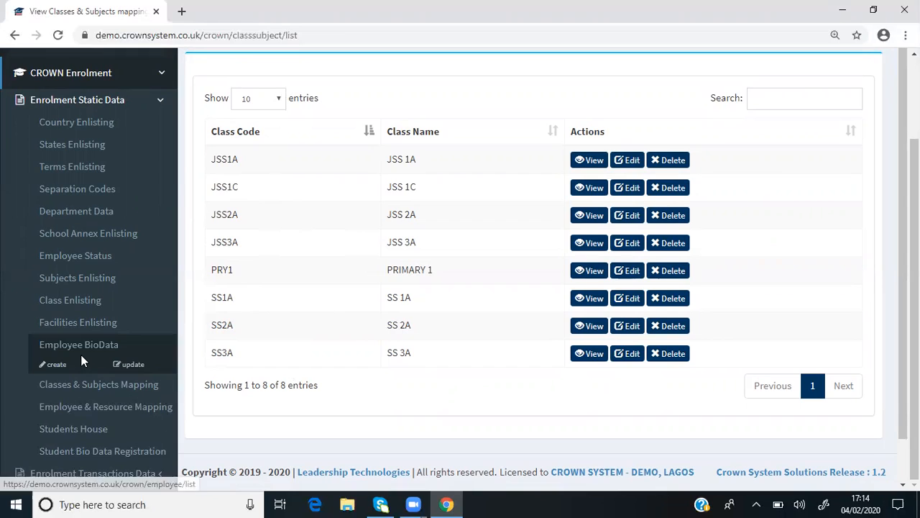
{"action": "mouse_move", "coordinate": [77, 416]}
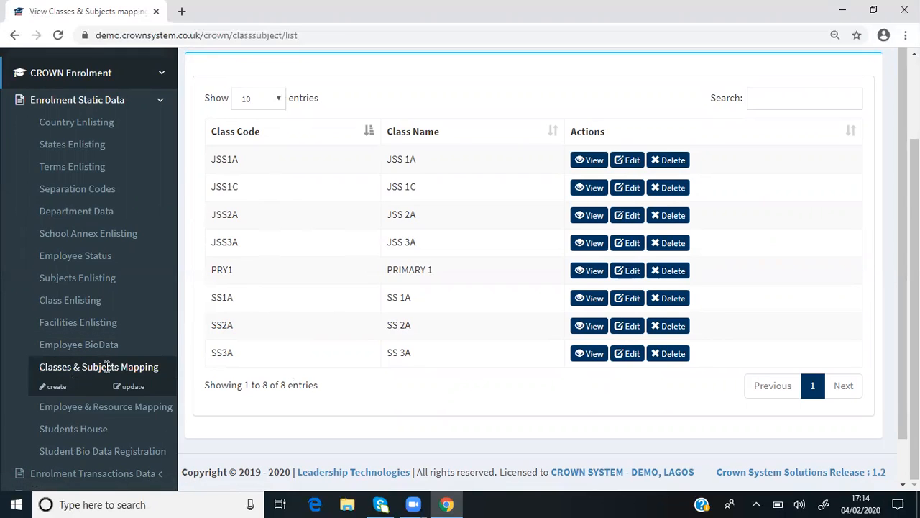
{"action": "mouse_move", "coordinate": [100, 400]}
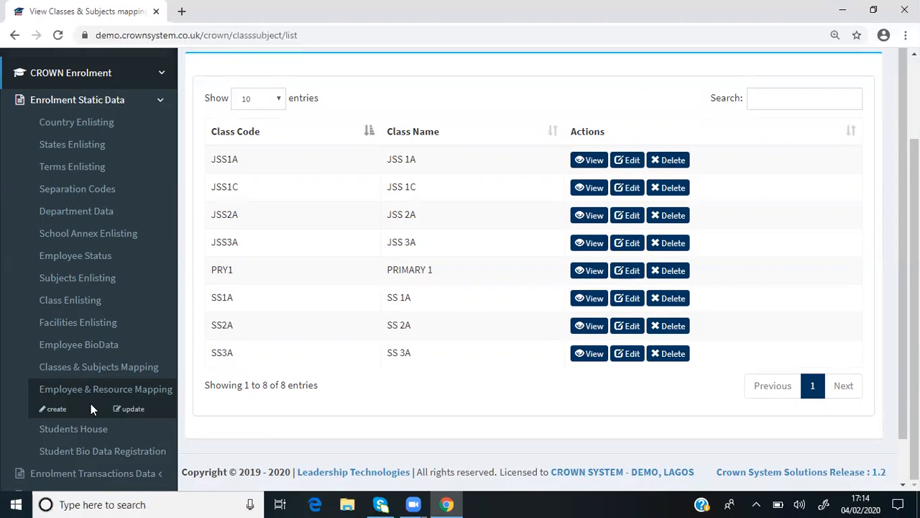
{"action": "left_click", "coordinate": [134, 410]}
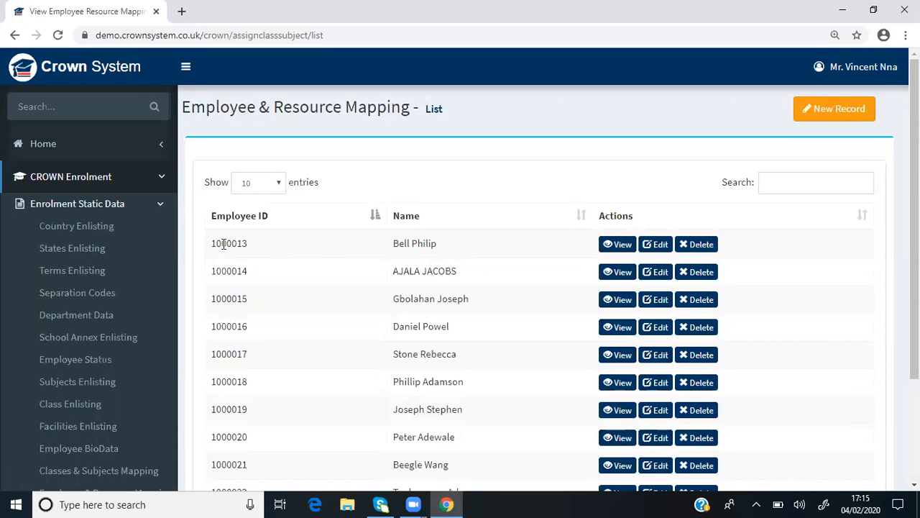
View all classes and subjects assigned to the first listed employee, and return to the Employee & Resource Mapping list
{"action": "left_click", "coordinate": [628, 245]}
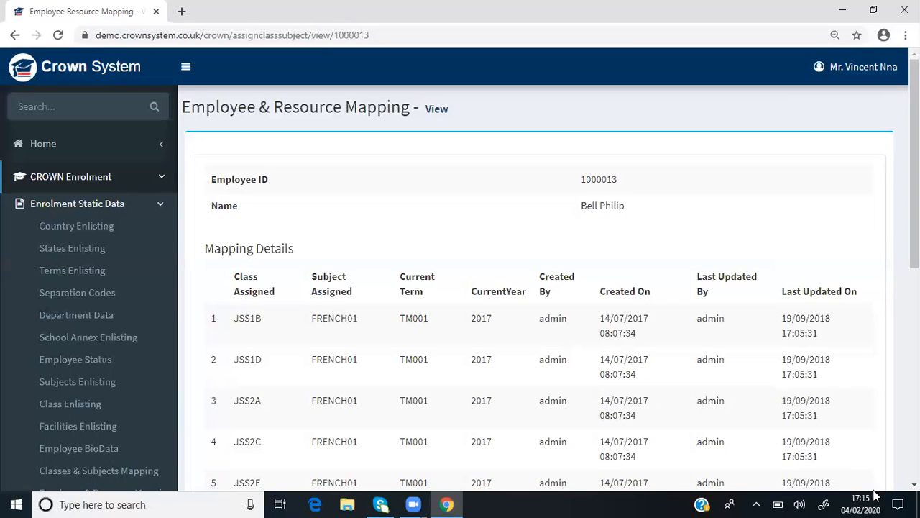
{"action": "left_click", "coordinate": [914, 485]}
{"action": "scroll", "coordinate": [915, 484], "scroll_direction": "down", "scroll_amount": 5}
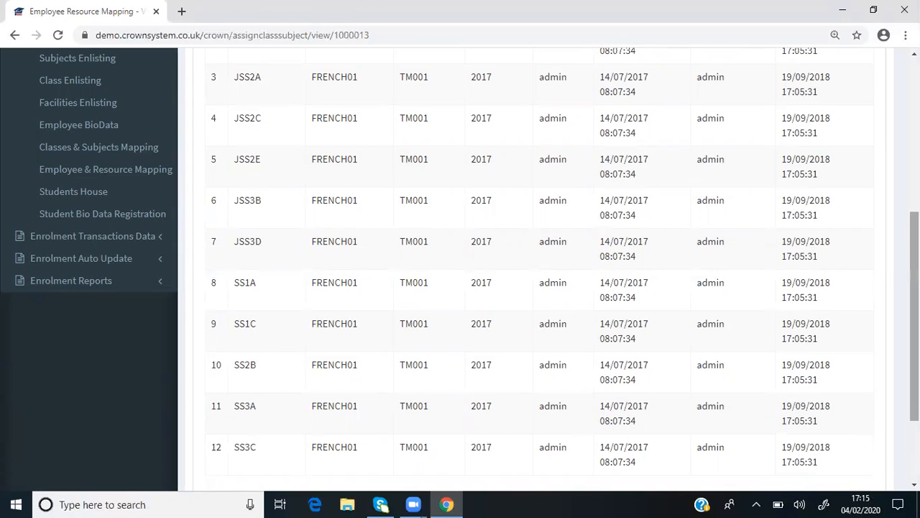
{"action": "scroll", "coordinate": [914, 316], "scroll_direction": "down", "scroll_amount": 2}
{"action": "scroll", "coordinate": [734, 272], "scroll_direction": "up", "scroll_amount": 6}
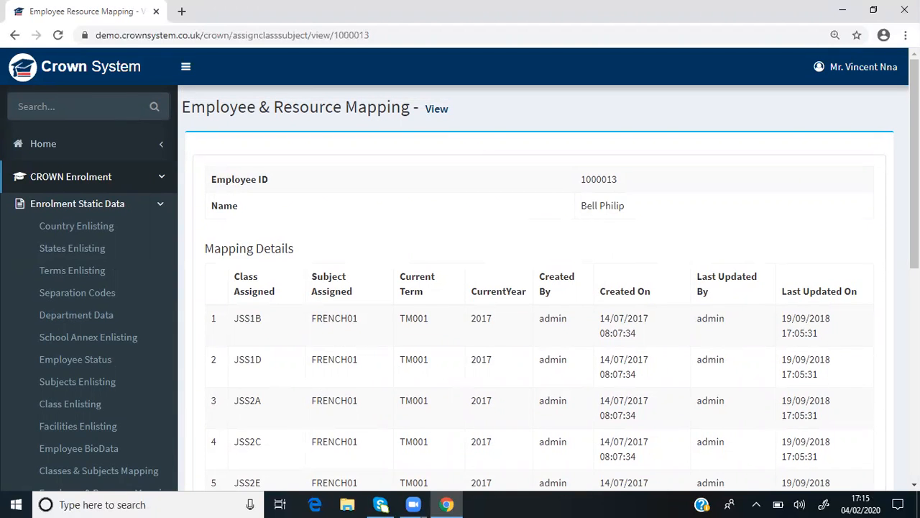
{"action": "scroll", "coordinate": [915, 485], "scroll_direction": "down", "scroll_amount": 6}
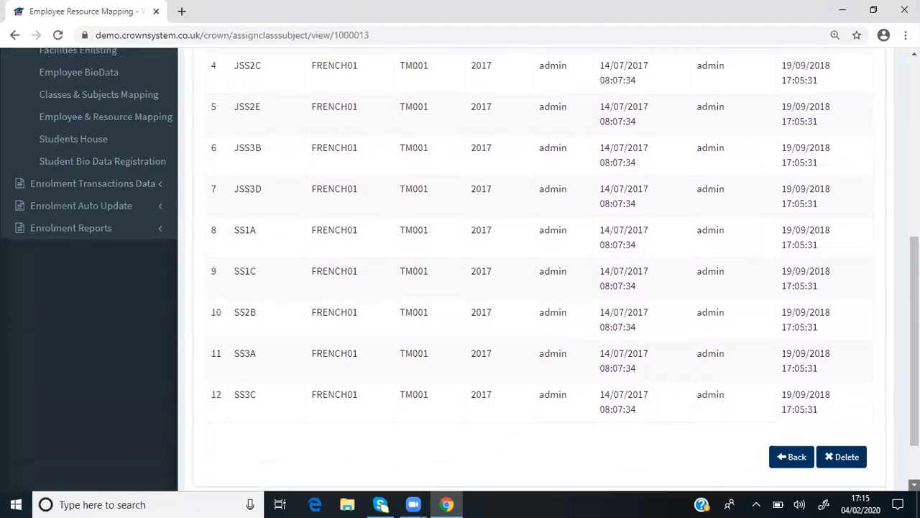
{"action": "left_click", "coordinate": [794, 390]}
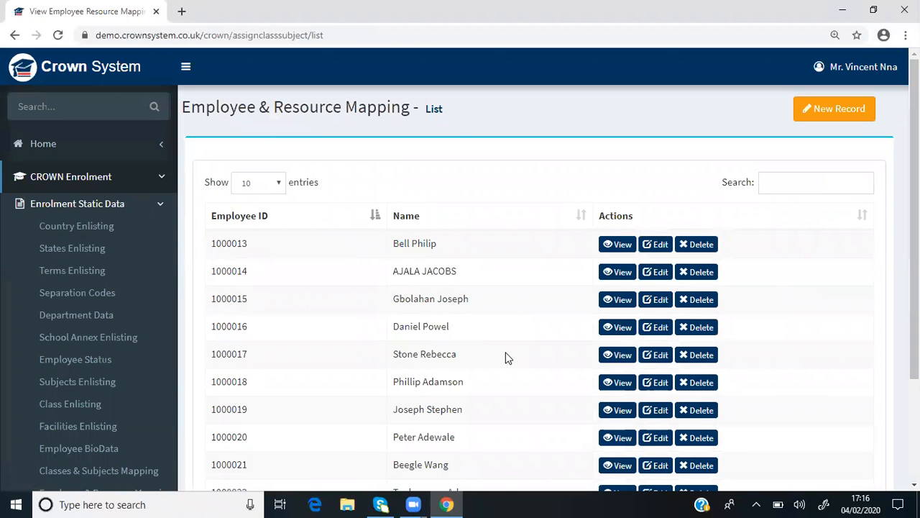
View the class and subject mapping details of the fourth listed employee through to the last entry
{"action": "left_click", "coordinate": [620, 329]}
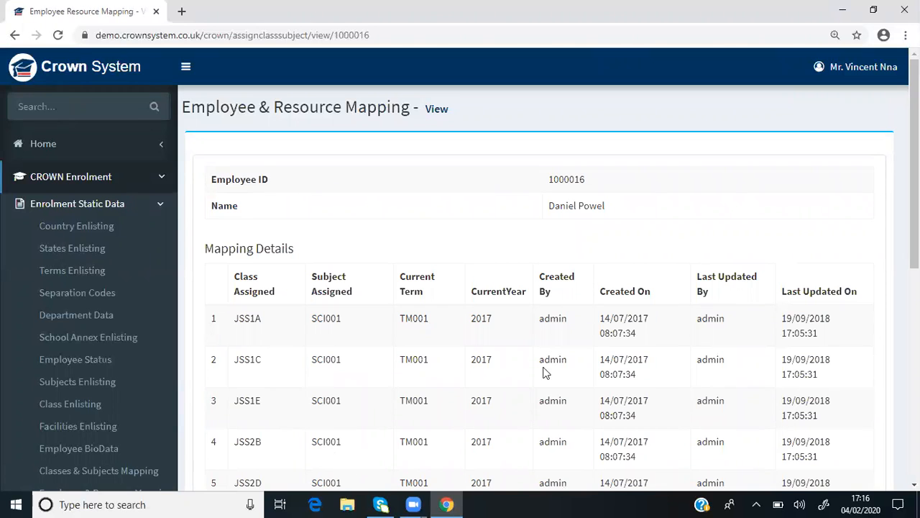
{"action": "scroll", "coordinate": [915, 484], "scroll_direction": "down", "scroll_amount": 8}
{"action": "scroll", "coordinate": [915, 484], "scroll_direction": "down", "scroll_amount": 4}
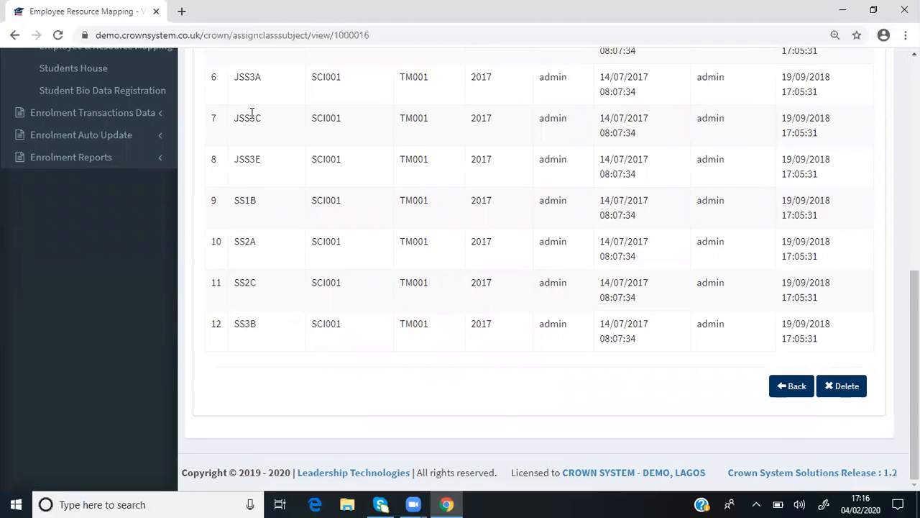
{"action": "scroll", "coordinate": [632, 222], "scroll_direction": "up", "scroll_amount": 12}
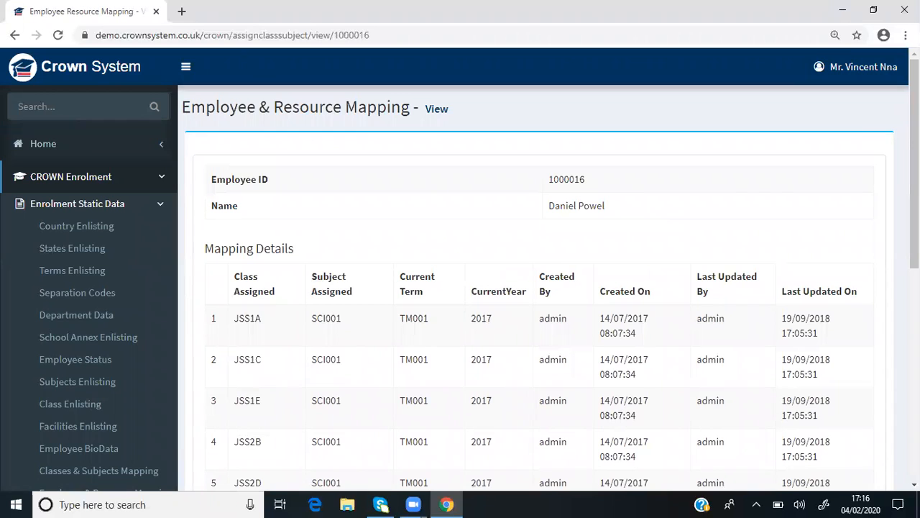
Review the fourth listed employee's mapping entries down to the last row, and return to the Employee & Resource Mapping list
{"action": "scroll", "coordinate": [805, 446], "scroll_direction": "down", "scroll_amount": 6}
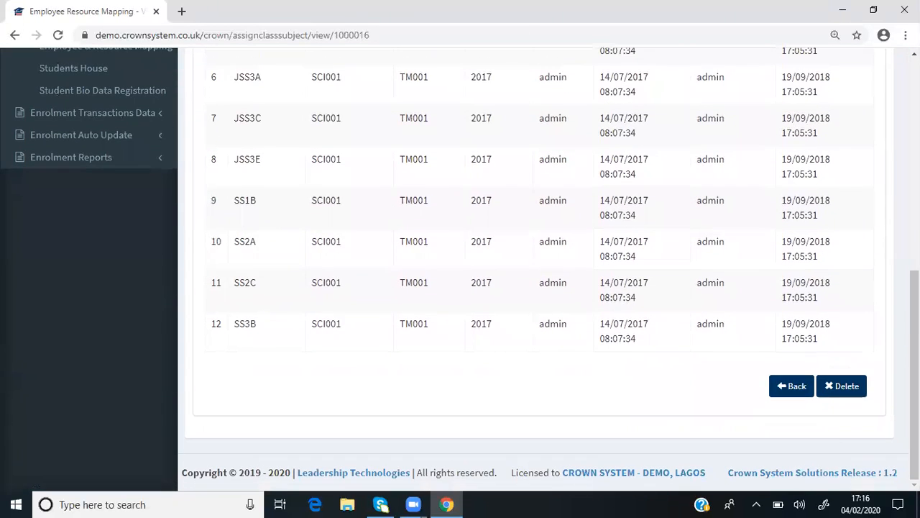
{"action": "left_click", "coordinate": [798, 386]}
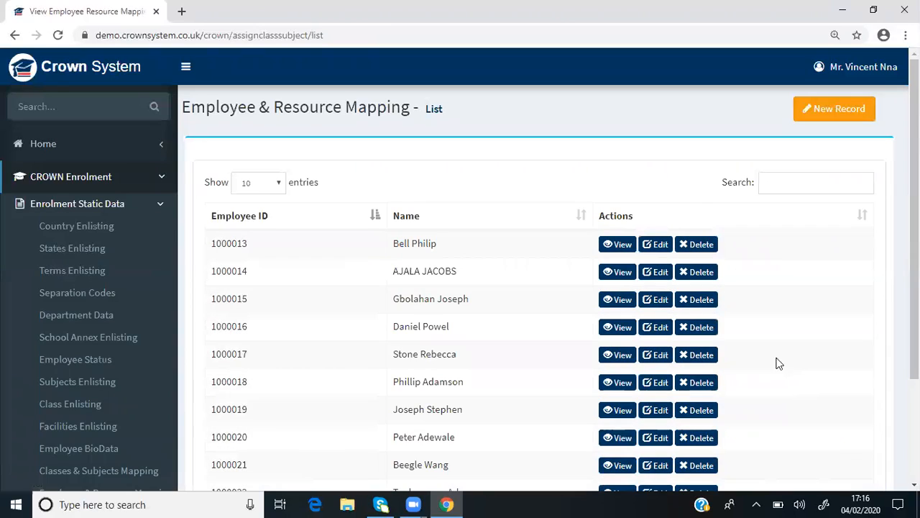
Review the first listed employee's editable class and subject assignments, and return to the mapping list without updating the record
{"action": "left_click", "coordinate": [658, 245]}
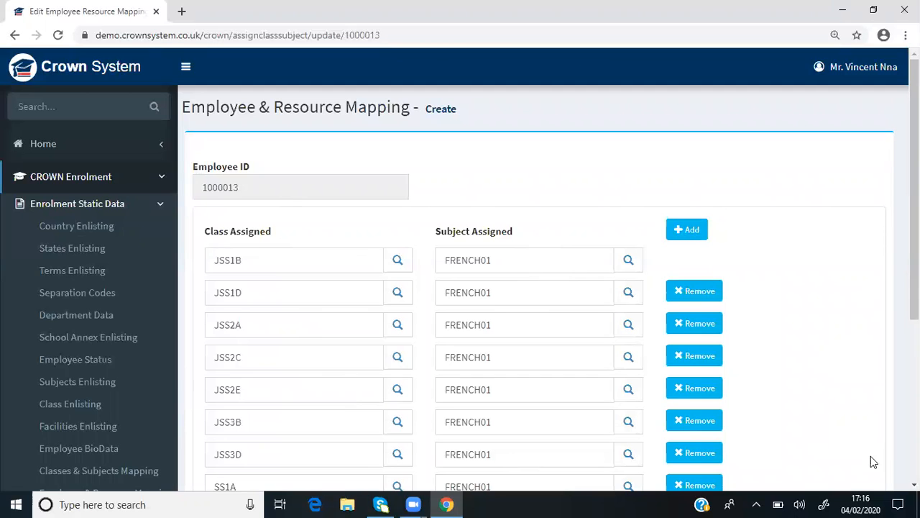
{"action": "scroll", "coordinate": [863, 424], "scroll_direction": "down", "scroll_amount": 4}
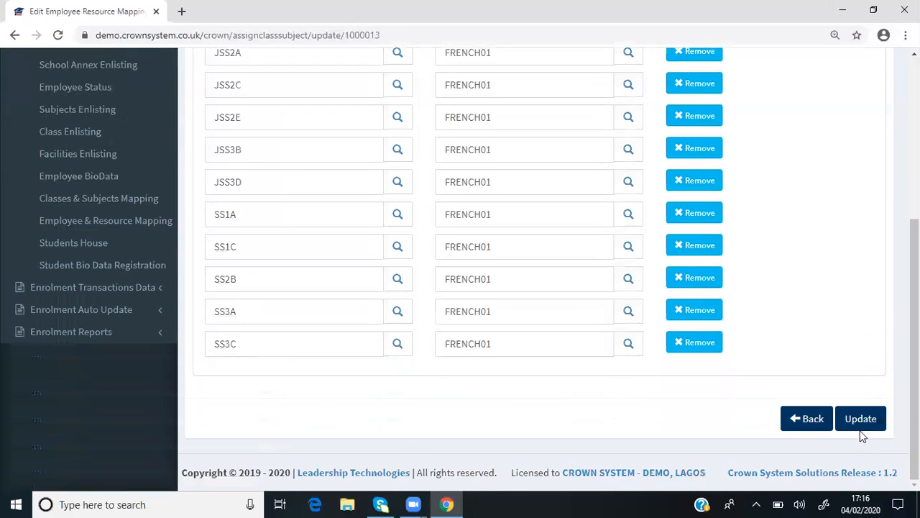
{"action": "scroll", "coordinate": [437, 289], "scroll_direction": "up", "scroll_amount": 1}
{"action": "left_click", "coordinate": [808, 422]}
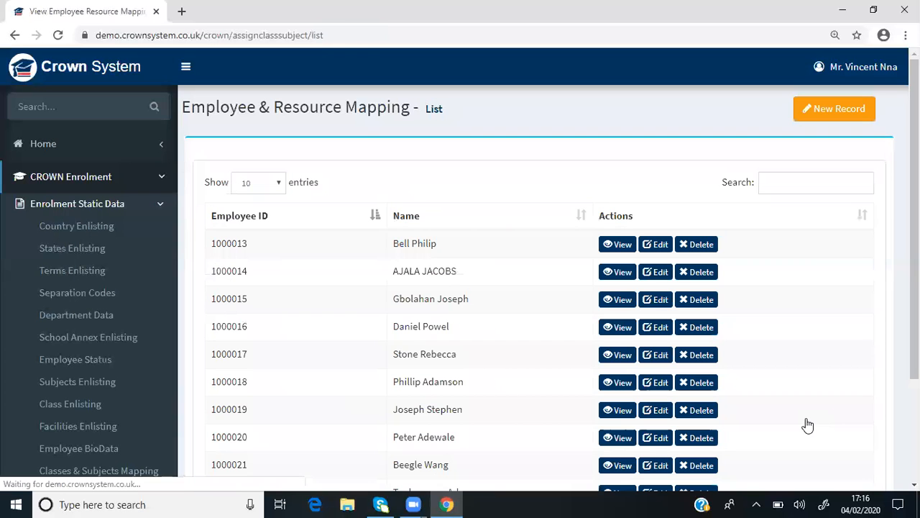
Start a new Employee & Resource Mapping record and select the last employee in the Employee ID list of values
{"action": "left_click", "coordinate": [823, 112]}
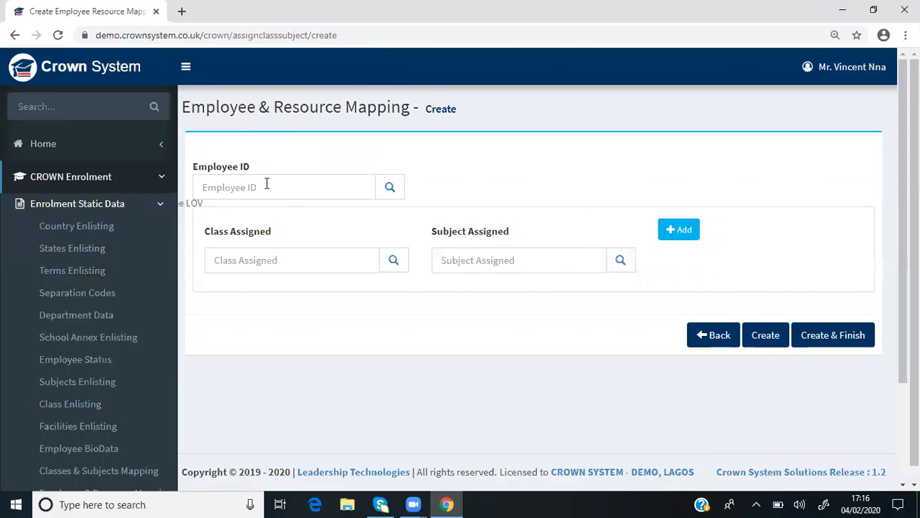
{"action": "left_click", "coordinate": [392, 189]}
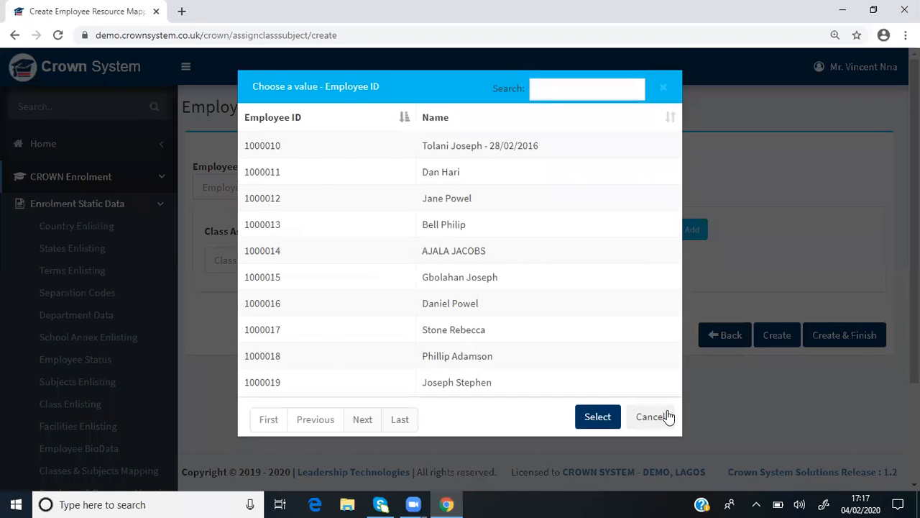
{"action": "left_click", "coordinate": [409, 420]}
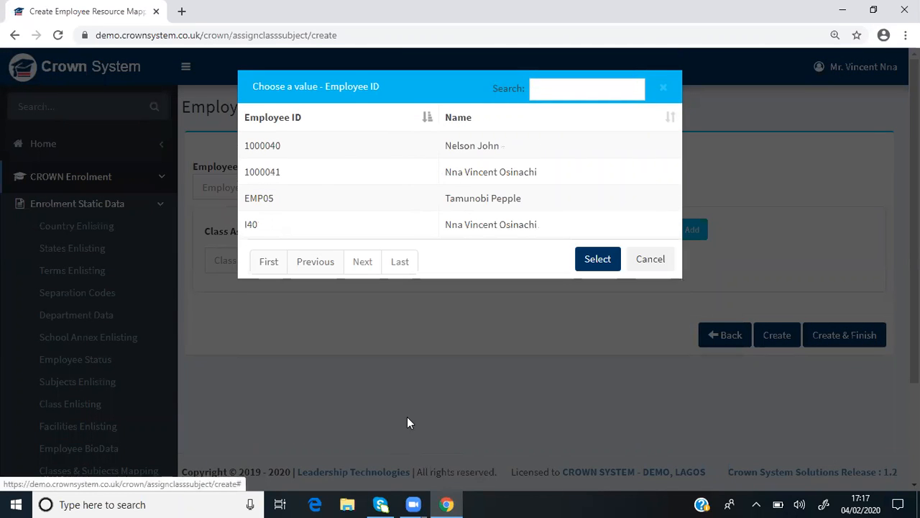
{"action": "left_click", "coordinate": [488, 225]}
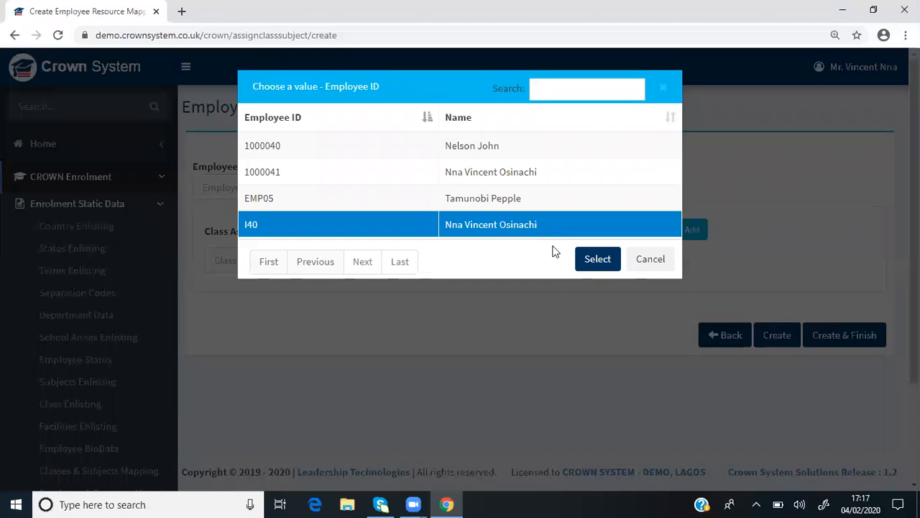
{"action": "left_click", "coordinate": [597, 260]}
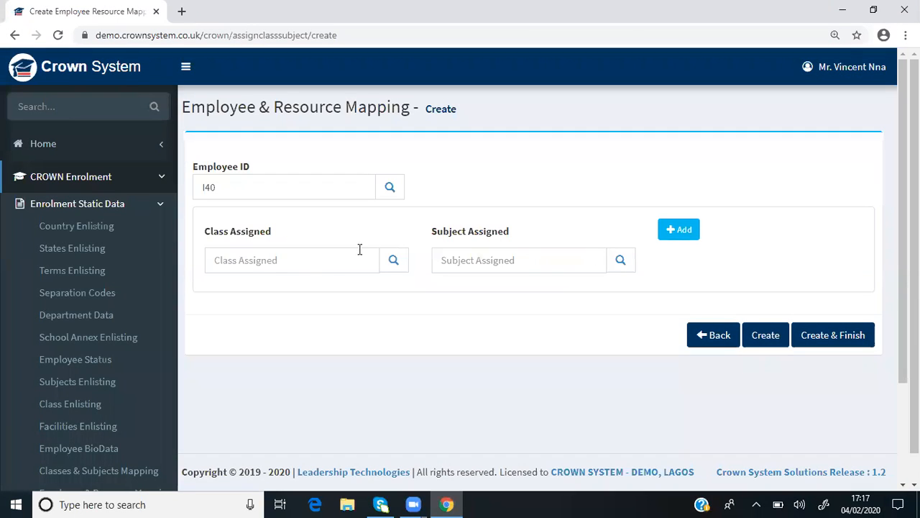
Assign class YER1 and subject BASICTEC01 in the first row of the new employee mapping
{"action": "left_click", "coordinate": [395, 262]}
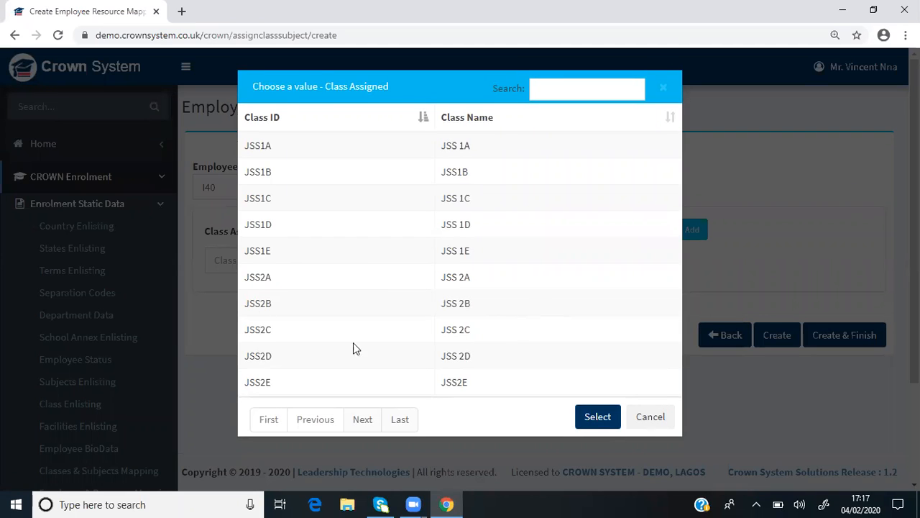
{"action": "left_click", "coordinate": [399, 418]}
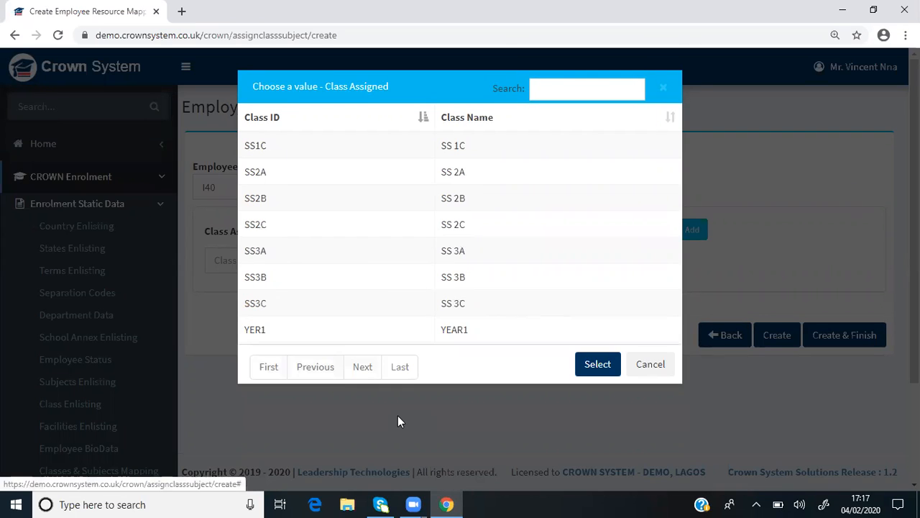
{"action": "left_click", "coordinate": [462, 328]}
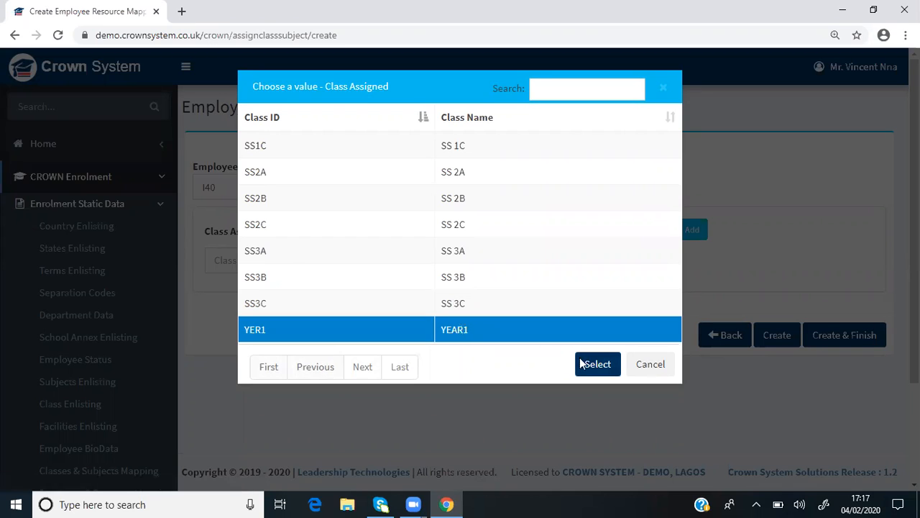
{"action": "left_click", "coordinate": [604, 366]}
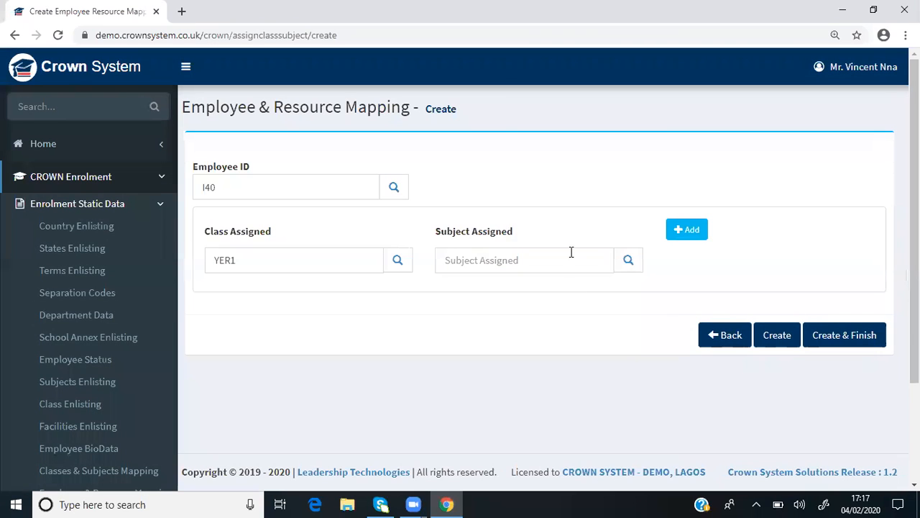
{"action": "left_click", "coordinate": [629, 263]}
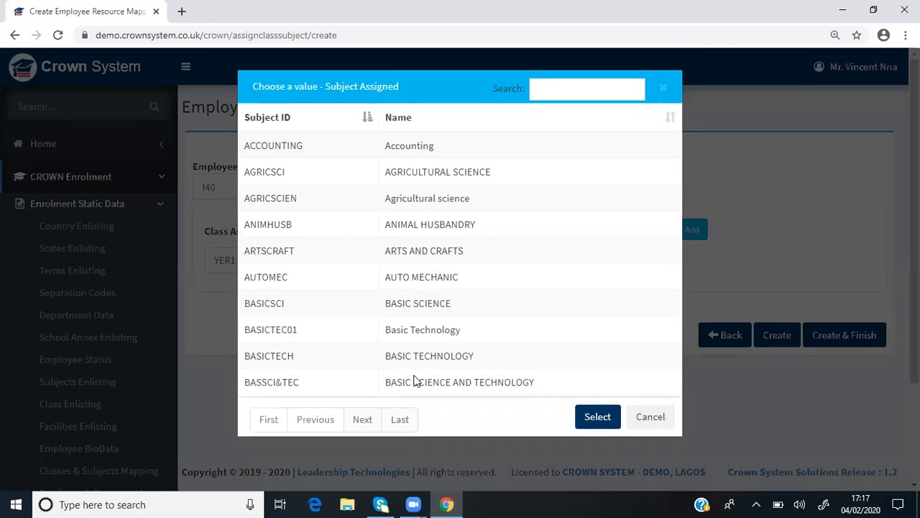
{"action": "left_click", "coordinate": [425, 328]}
{"action": "left_click", "coordinate": [592, 417]}
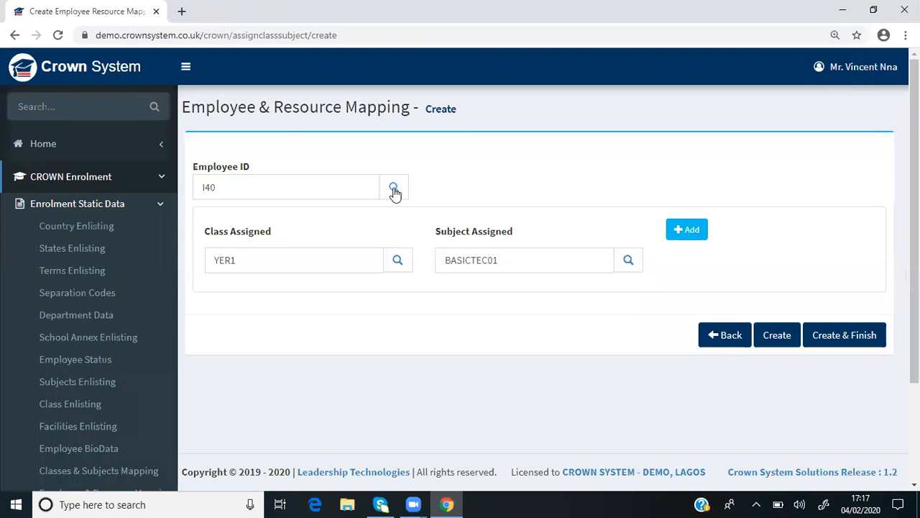
{"action": "left_click", "coordinate": [394, 189]}
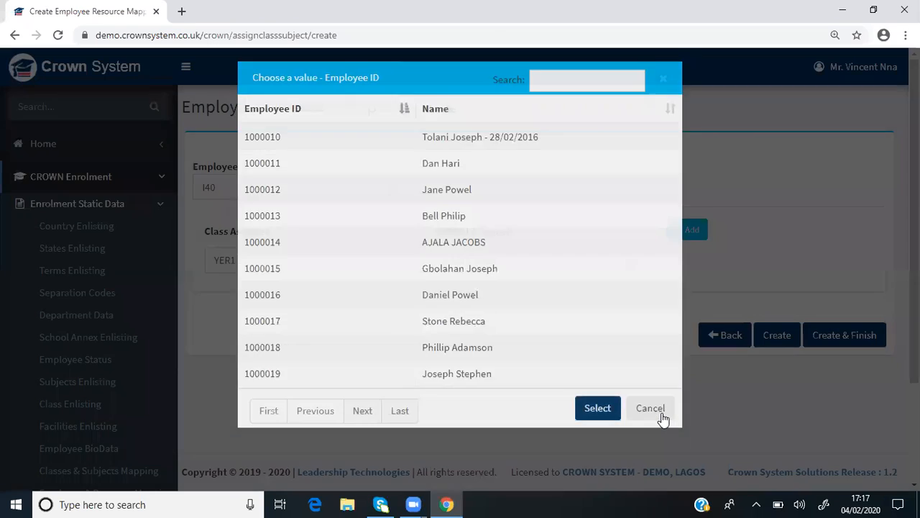
{"action": "left_click", "coordinate": [662, 416]}
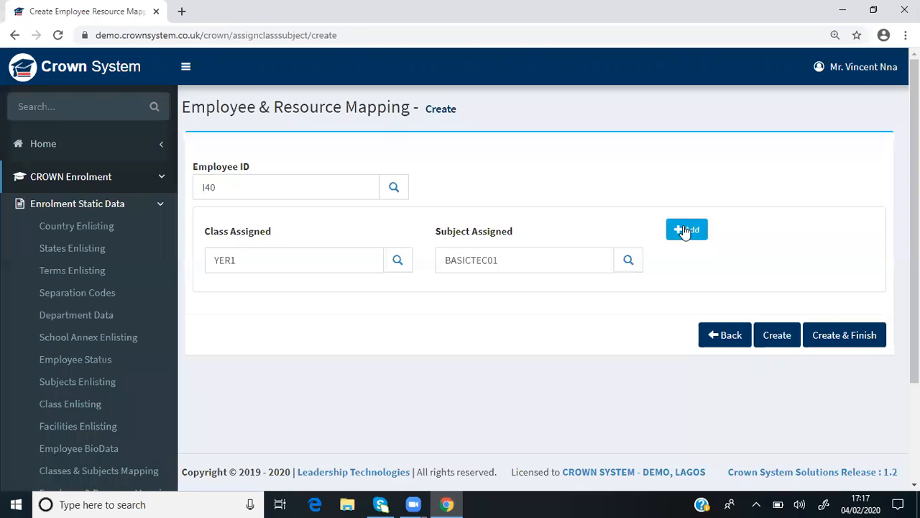
Add a second assignment row to the employee mapping with class SS3C and subject ACCOUNTING
{"action": "left_click", "coordinate": [690, 232]}
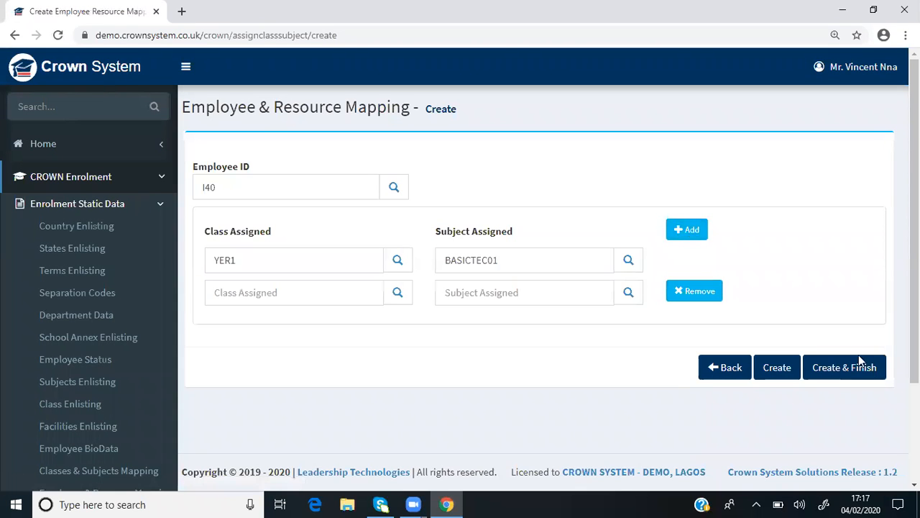
{"action": "left_click", "coordinate": [395, 294]}
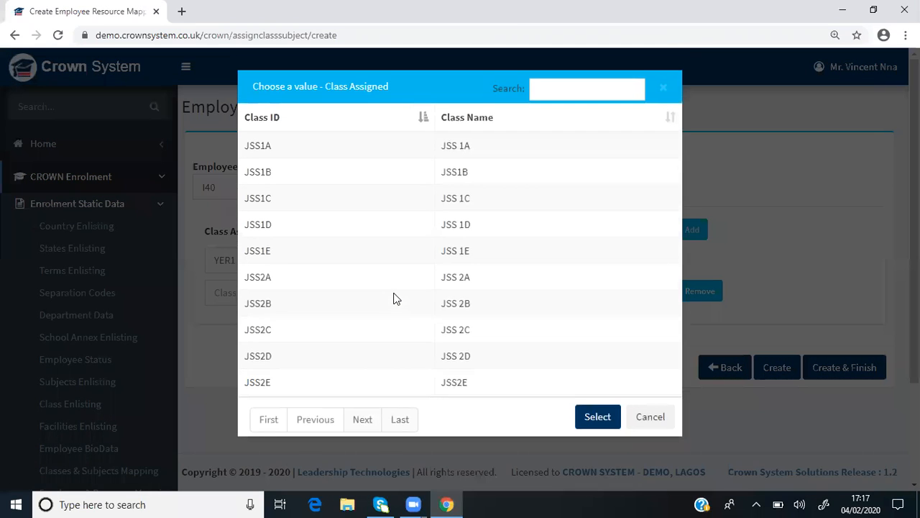
{"action": "left_click", "coordinate": [394, 420]}
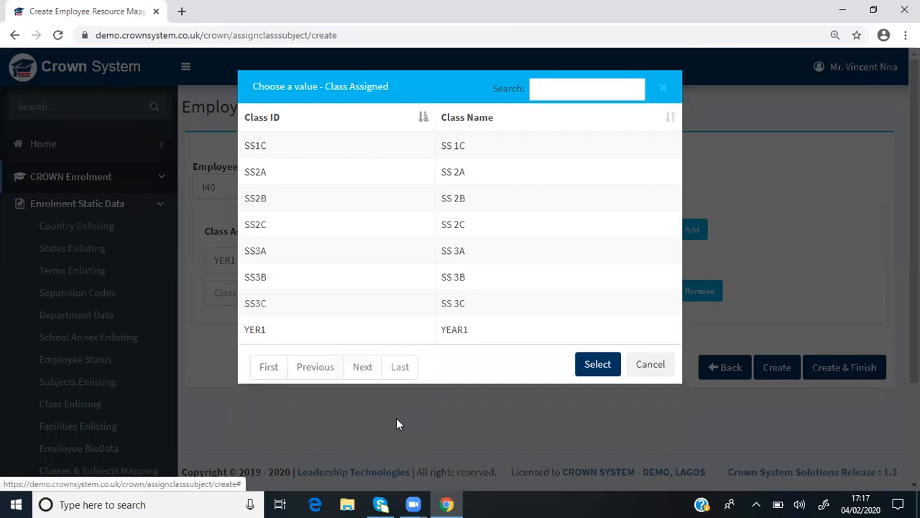
{"action": "left_click", "coordinate": [261, 303]}
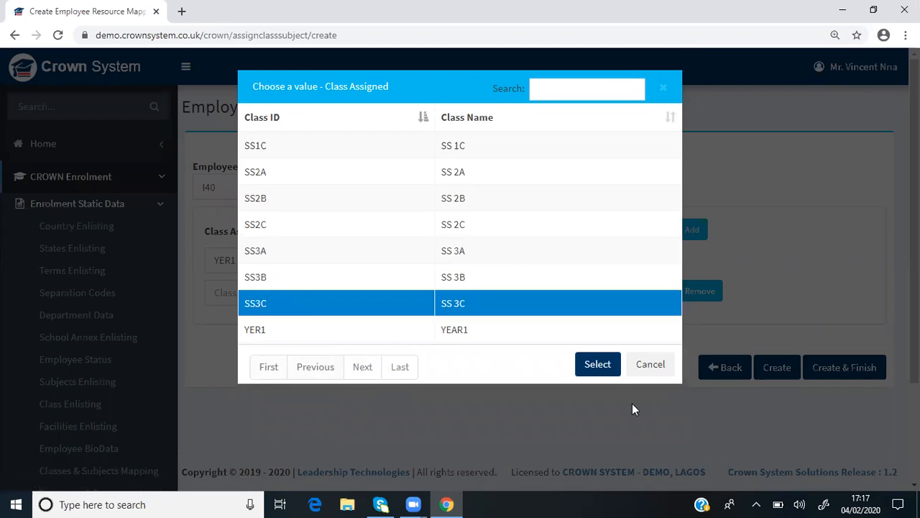
{"action": "left_click", "coordinate": [599, 364]}
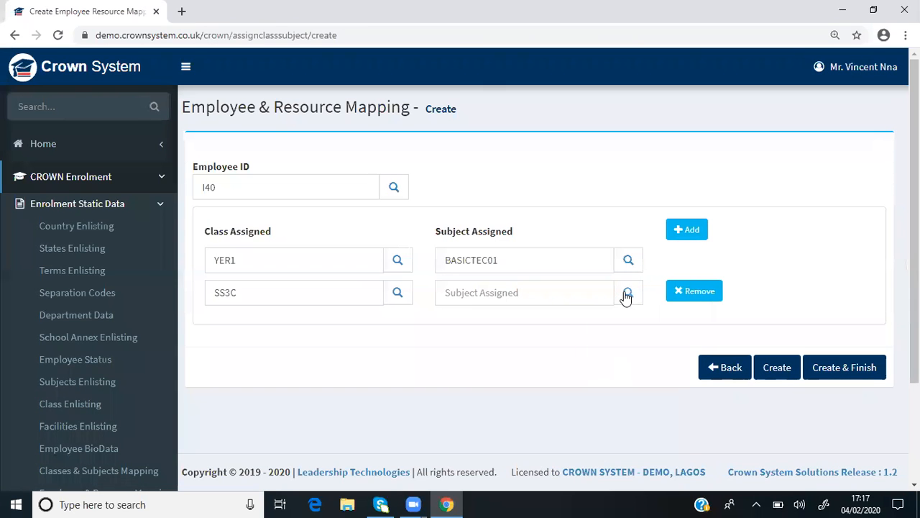
{"action": "left_click", "coordinate": [627, 293]}
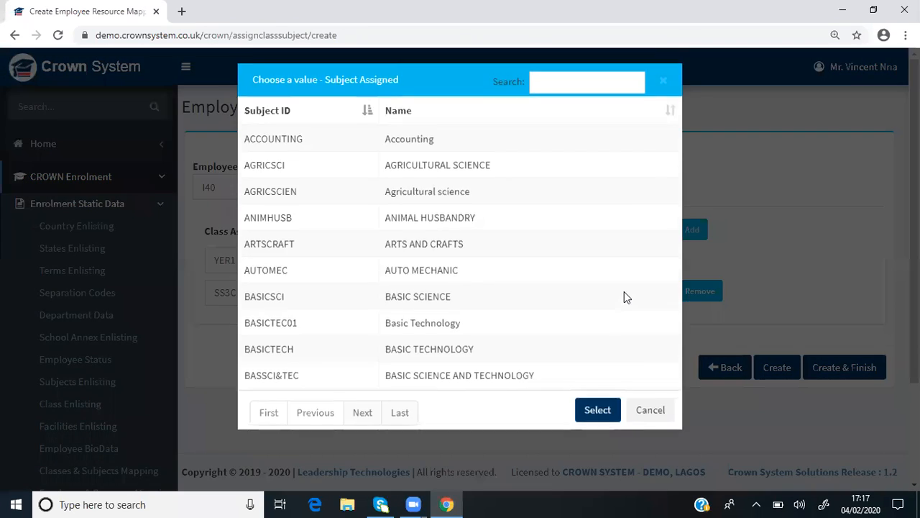
{"action": "left_click", "coordinate": [412, 144]}
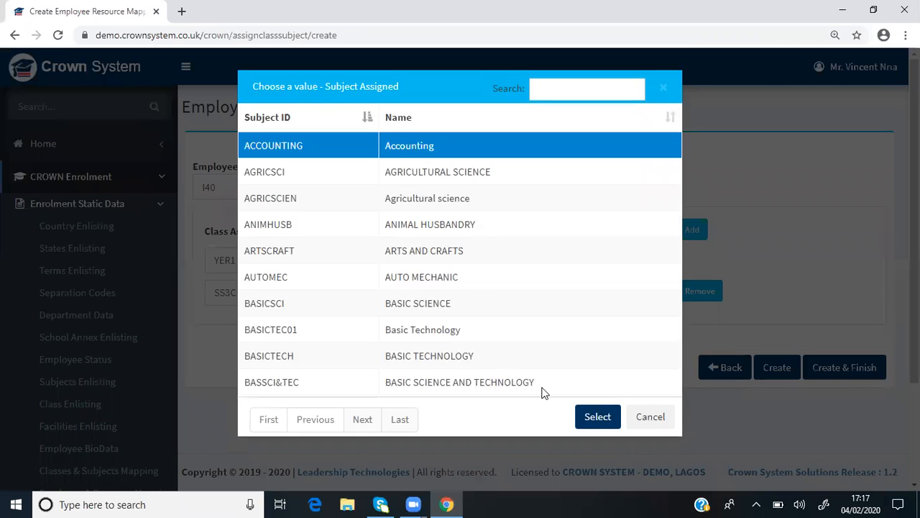
{"action": "left_click", "coordinate": [596, 418]}
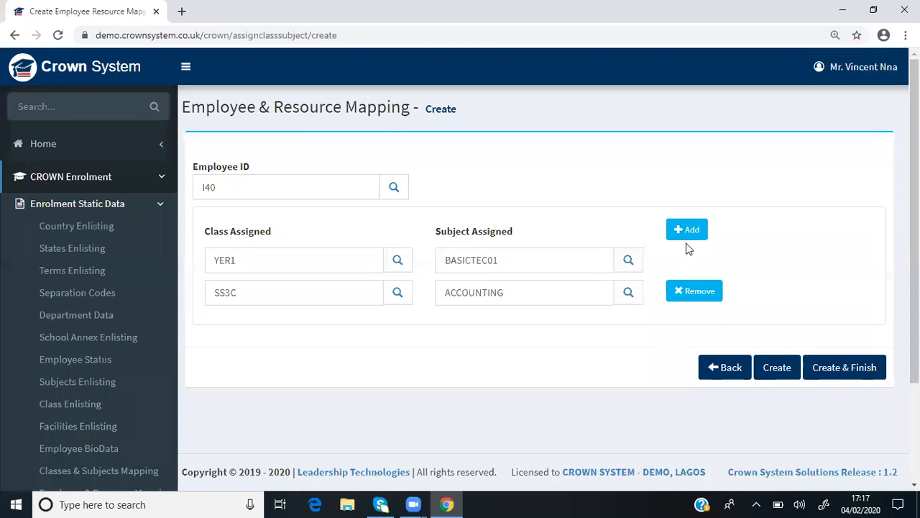
Add a third assignment row to the employee mapping with class JSS3E and subject VISUALART
{"action": "left_click", "coordinate": [689, 231]}
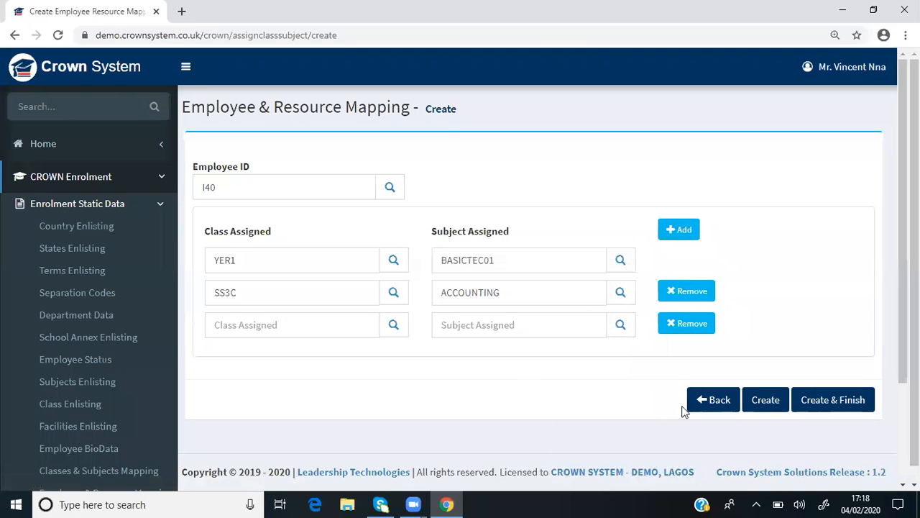
{"action": "left_click", "coordinate": [398, 325]}
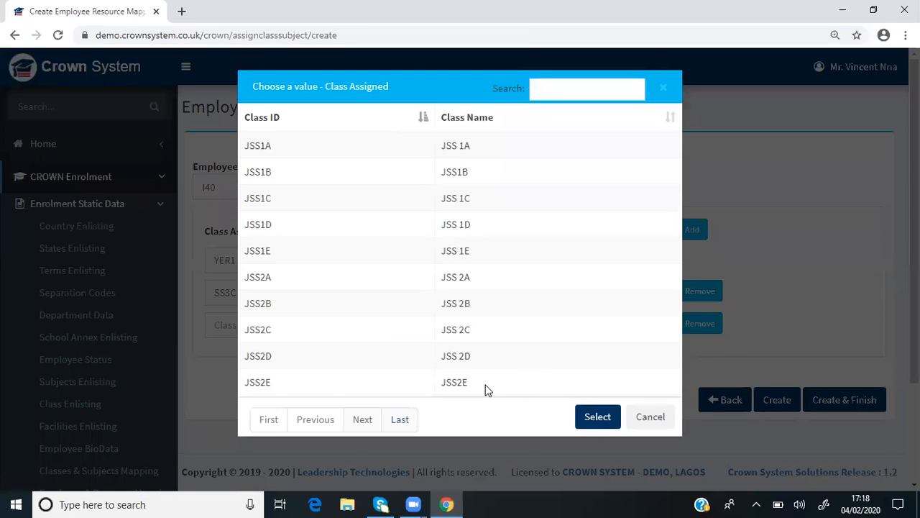
{"action": "left_click", "coordinate": [409, 419]}
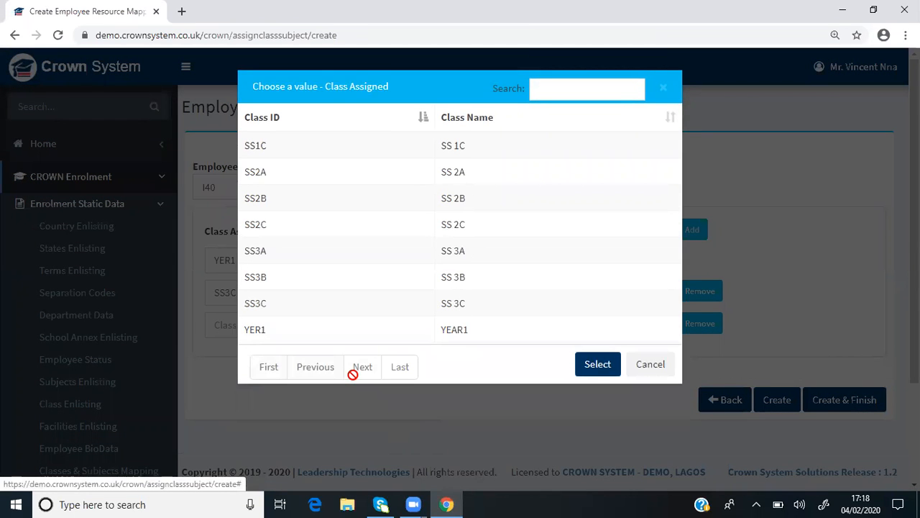
{"action": "left_click", "coordinate": [325, 368]}
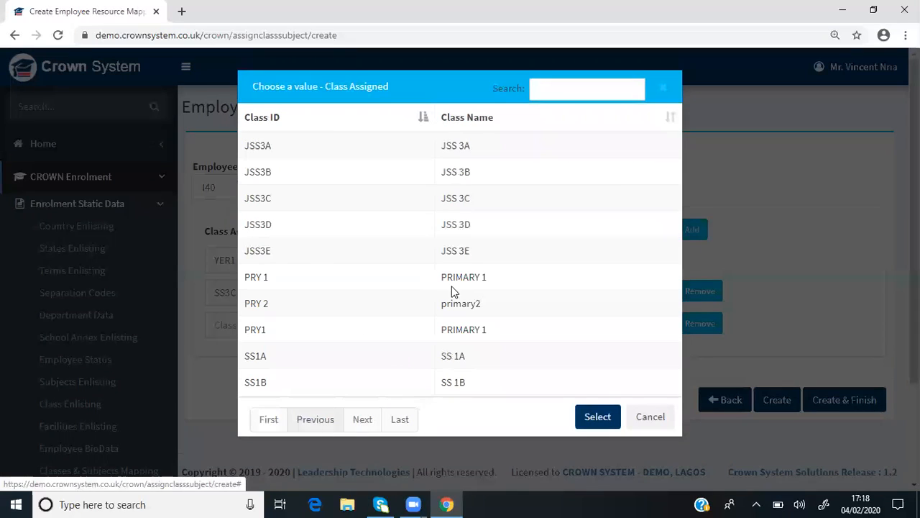
{"action": "left_click", "coordinate": [457, 250]}
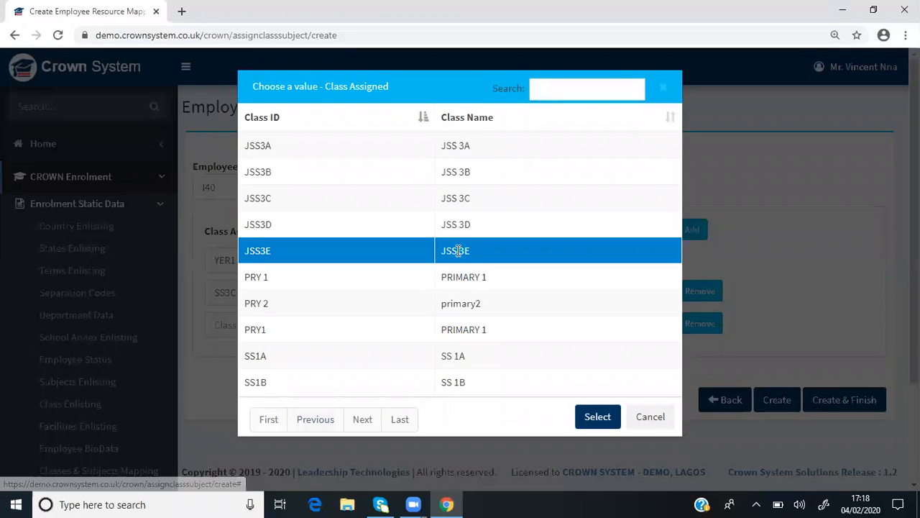
{"action": "left_click", "coordinate": [590, 418]}
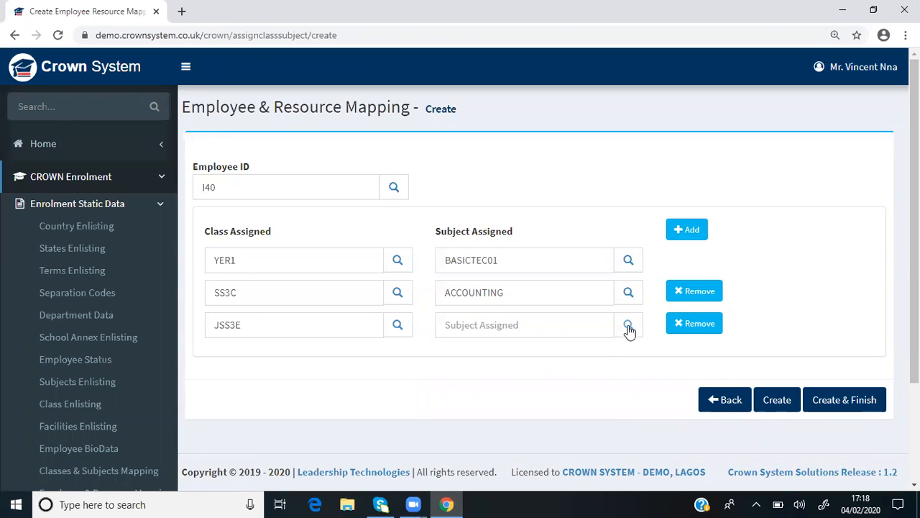
{"action": "left_click", "coordinate": [628, 327]}
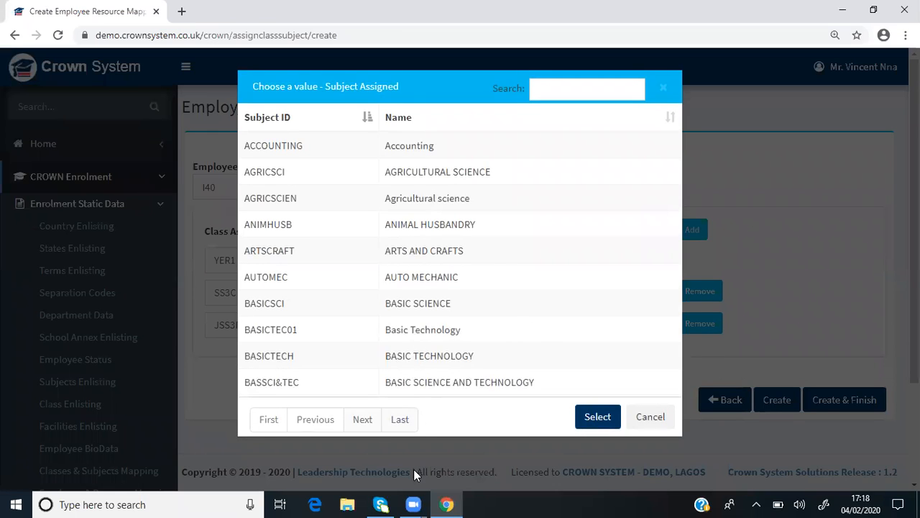
{"action": "left_click", "coordinate": [397, 419]}
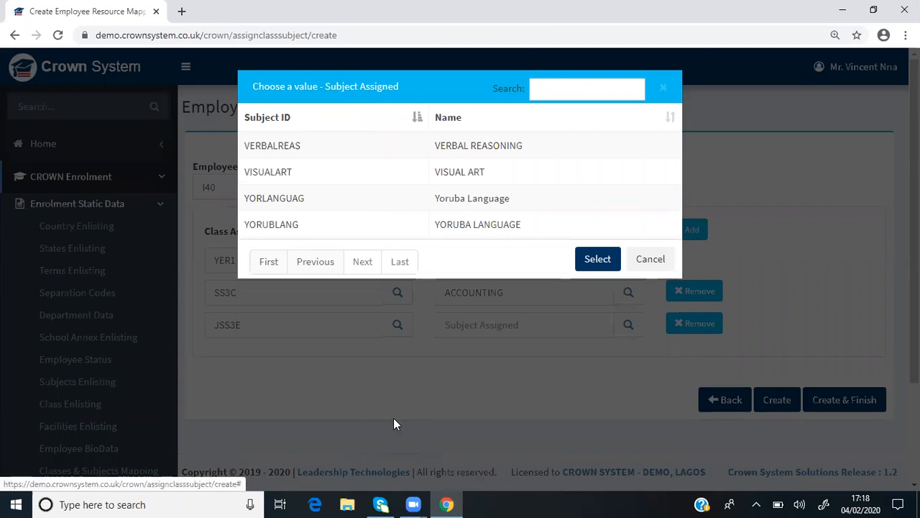
{"action": "left_click", "coordinate": [466, 172]}
{"action": "left_click", "coordinate": [596, 259]}
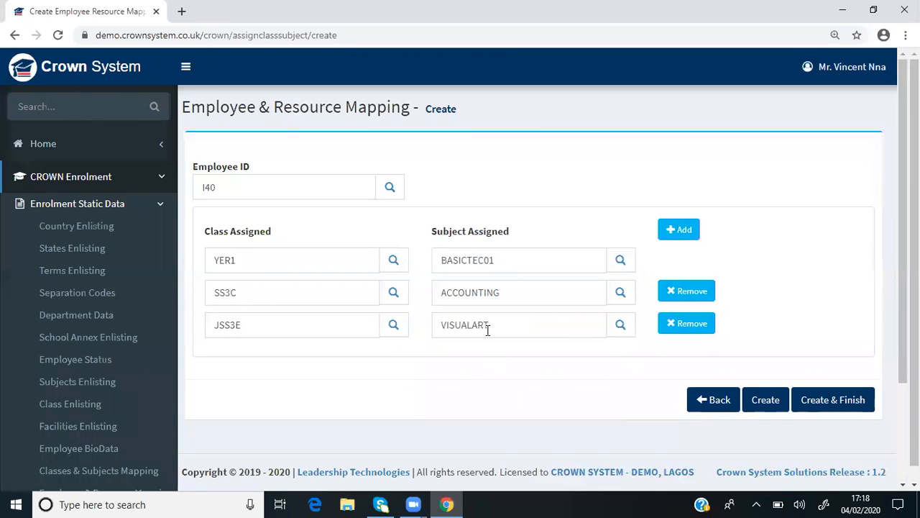
Change the subject in the second assignment row to SPEECH for class SS3C and save the new employee mapping with Create & Finish
{"action": "left_click", "coordinate": [834, 403]}
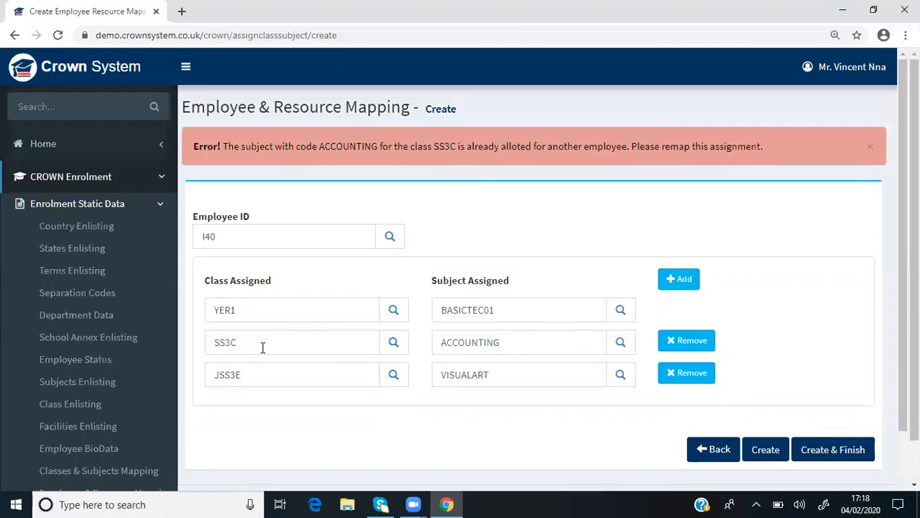
{"action": "left_click", "coordinate": [622, 343]}
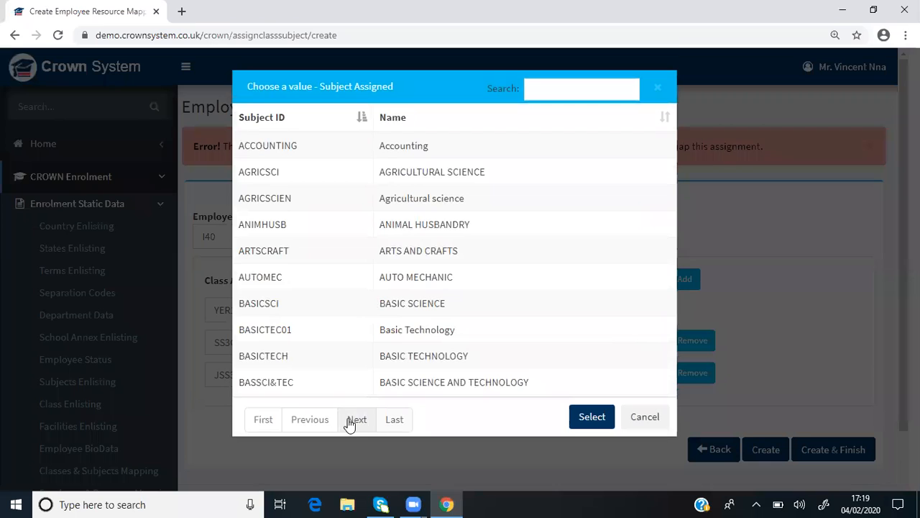
{"action": "left_click", "coordinate": [395, 418]}
{"action": "left_click", "coordinate": [317, 264]}
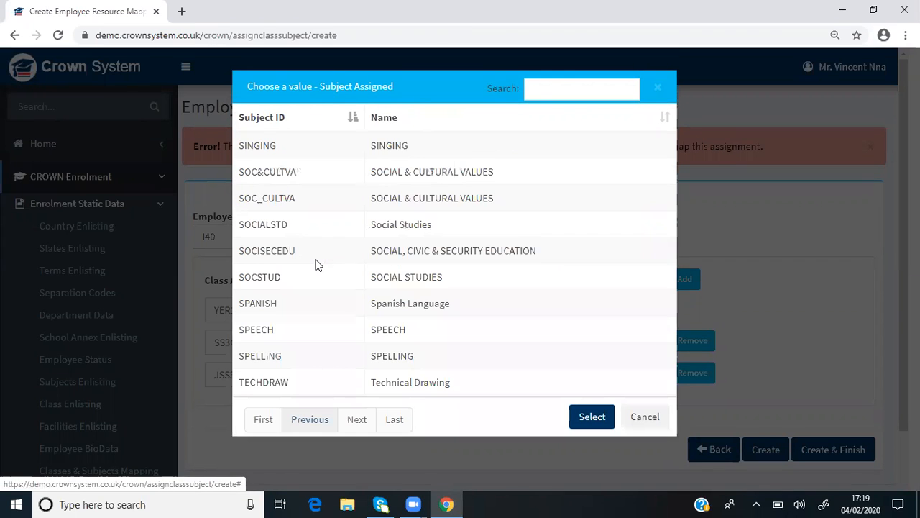
{"action": "left_click", "coordinate": [395, 329]}
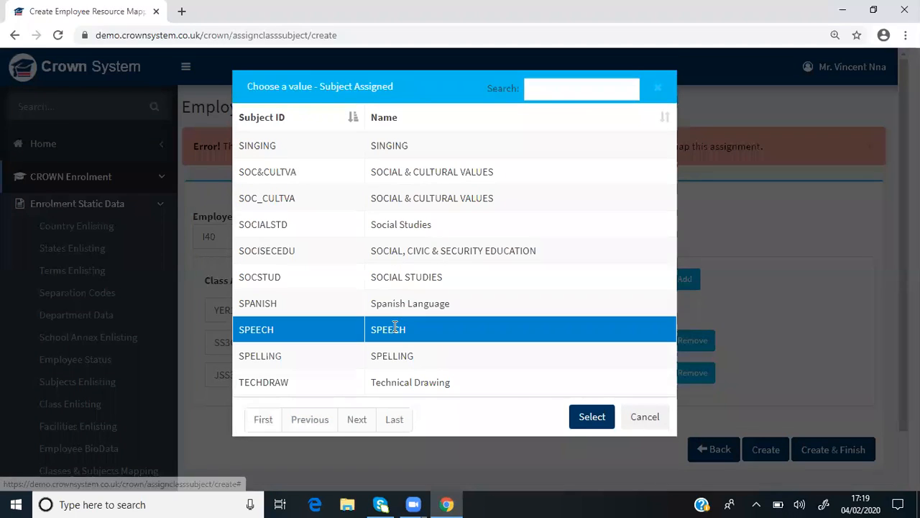
{"action": "left_click", "coordinate": [583, 423]}
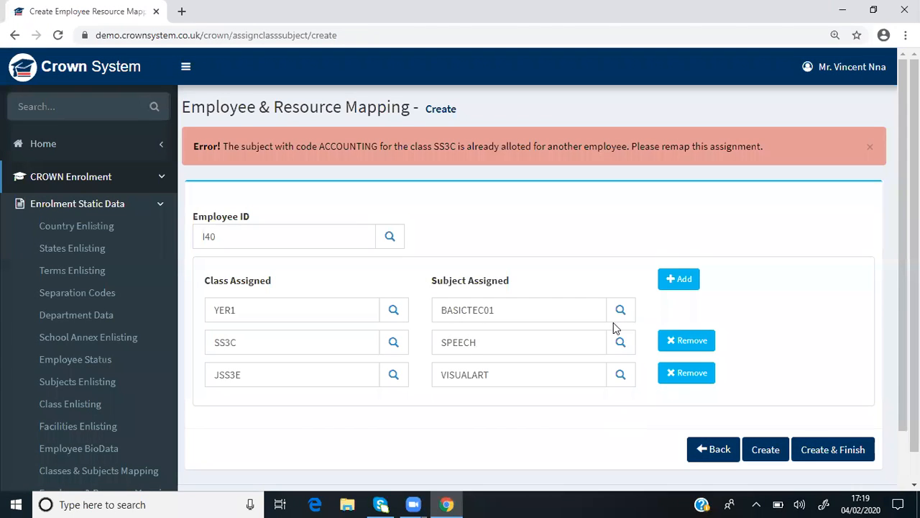
{"action": "left_click", "coordinate": [816, 457]}
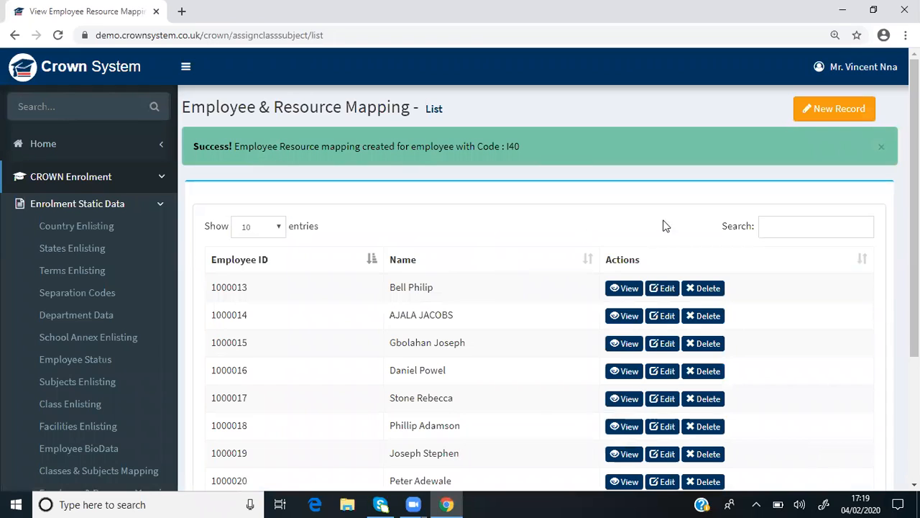
Search the Employee & Resource Mapping list for the newly mapped employee's ID
{"action": "scroll", "coordinate": [506, 198], "scroll_direction": "down", "scroll_amount": 1}
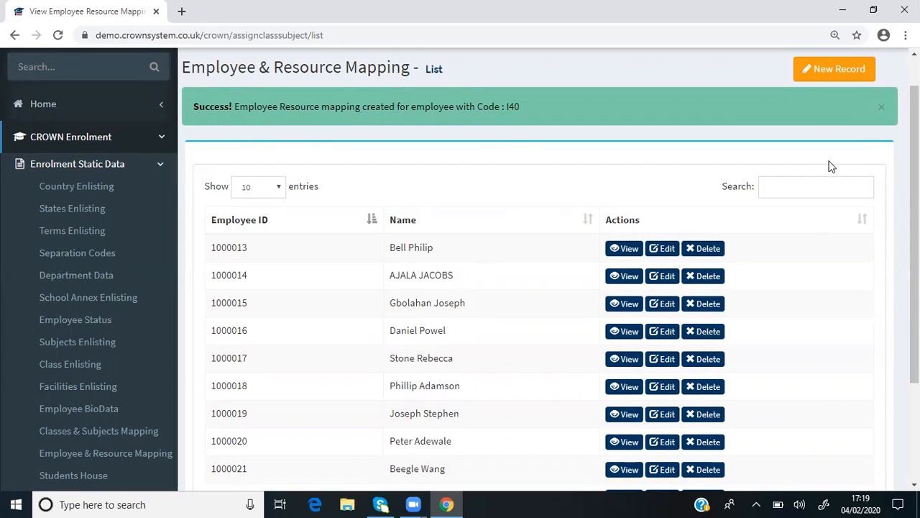
{"action": "left_click", "coordinate": [817, 187]}
{"action": "scroll", "coordinate": [817, 187], "scroll_direction": "down", "scroll_amount": 2}
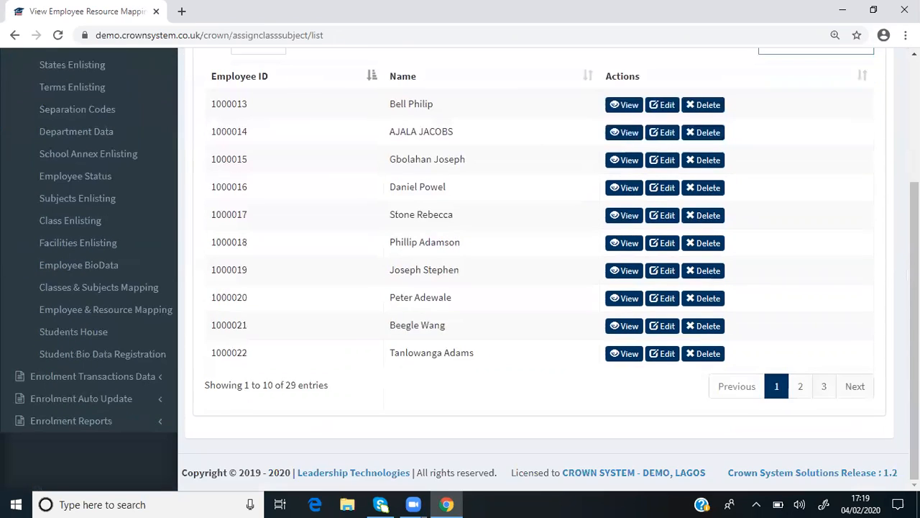
{"action": "scroll", "coordinate": [816, 187], "scroll_direction": "up", "scroll_amount": 3}
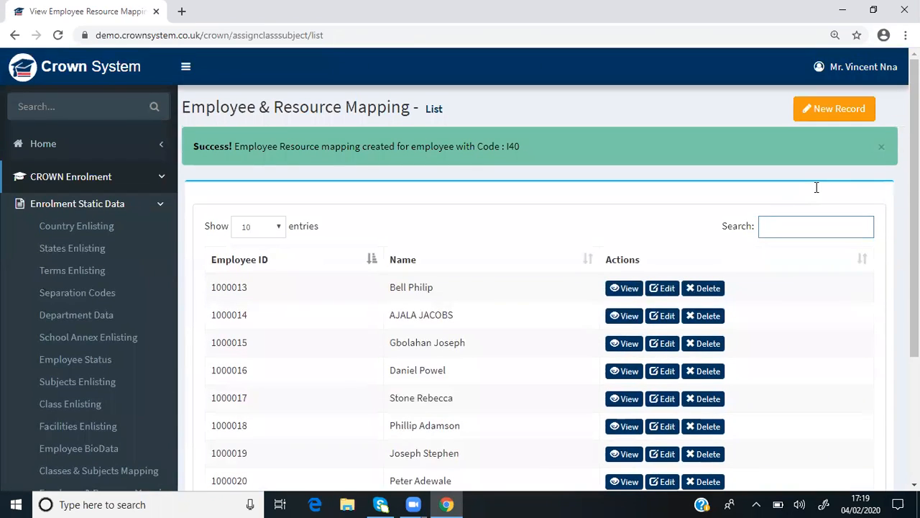
{"action": "type", "text": "4"}
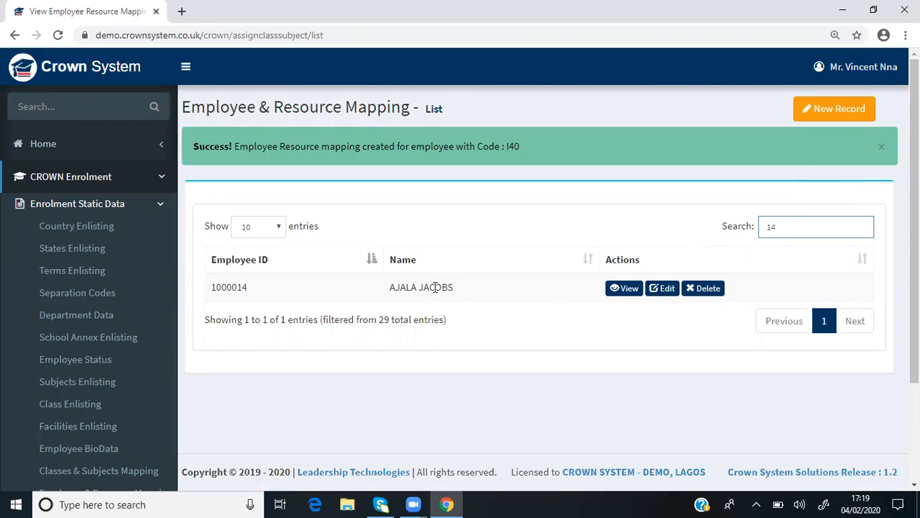
{"action": "type", "text": "0"}
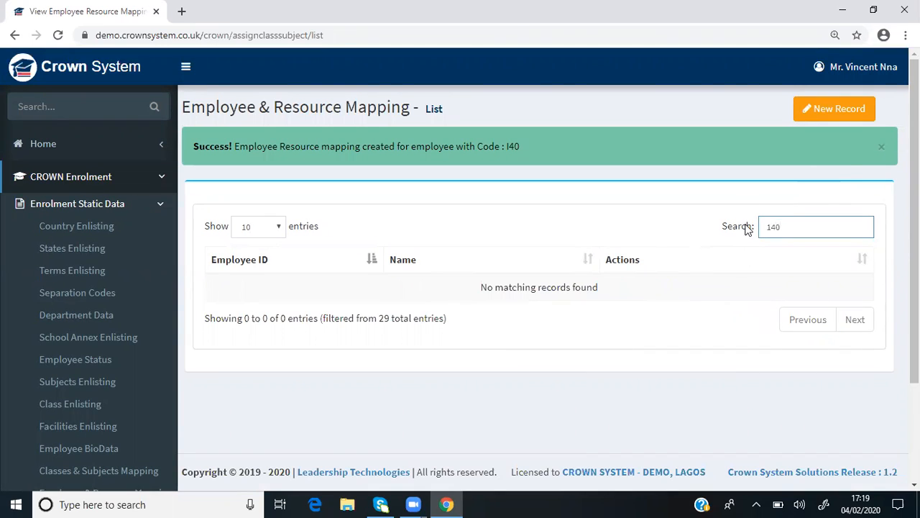
{"action": "key", "text": "BackSpace"}
{"action": "key", "text": "BackSpace"}
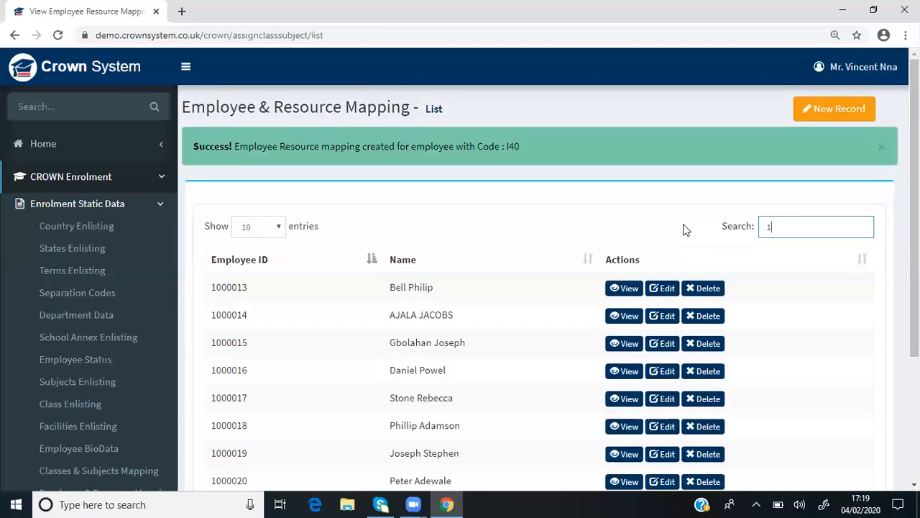
{"action": "key", "text": "BackSpace"}
{"action": "type", "text": "I40"}
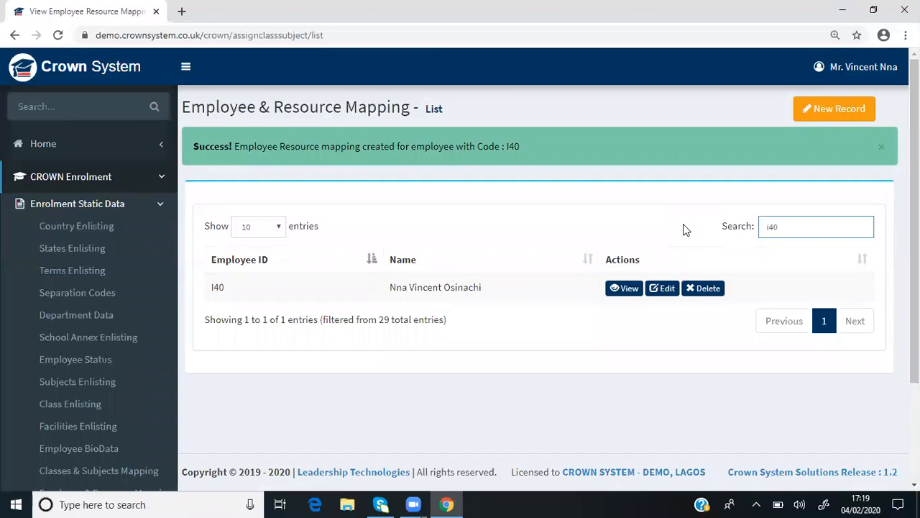
{"action": "left_click", "coordinate": [683, 223]}
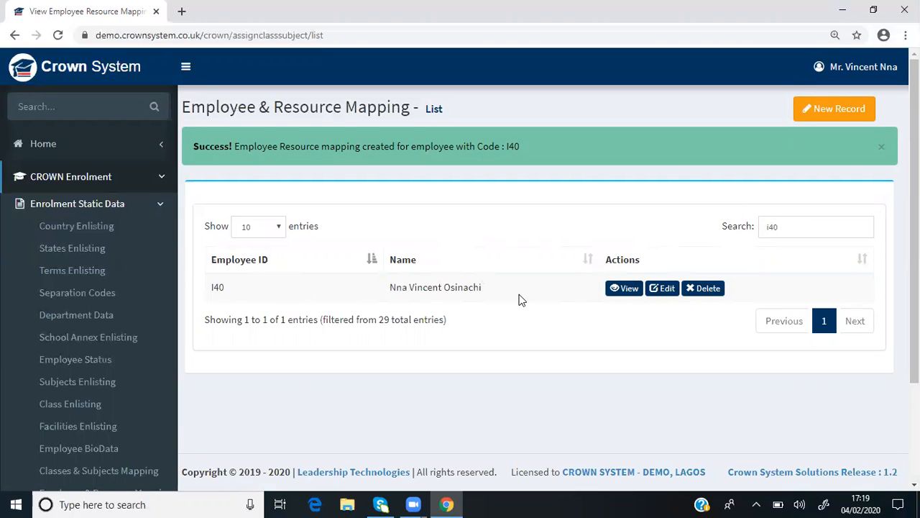
View the new employee mapping record and examine its assigned classes, subjects, terms and creation details
{"action": "left_click", "coordinate": [628, 288]}
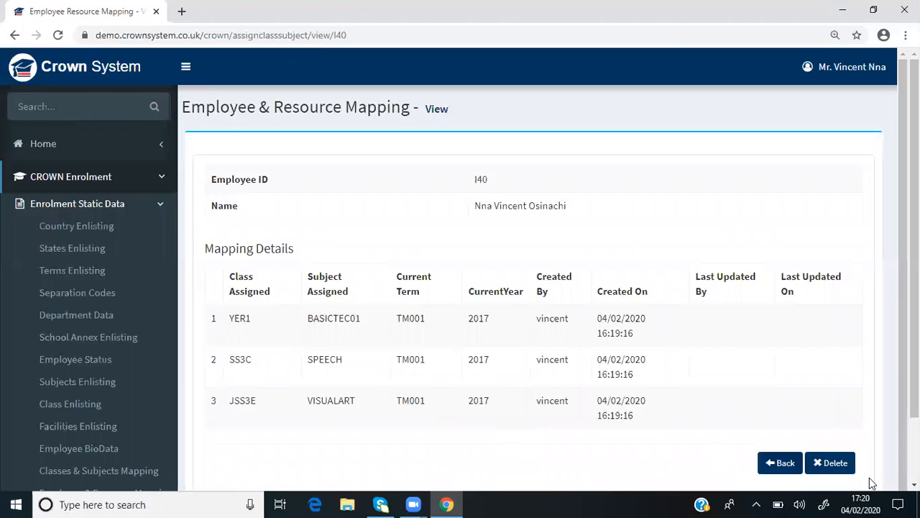
{"action": "scroll", "coordinate": [532, 288], "scroll_direction": "down", "scroll_amount": 2}
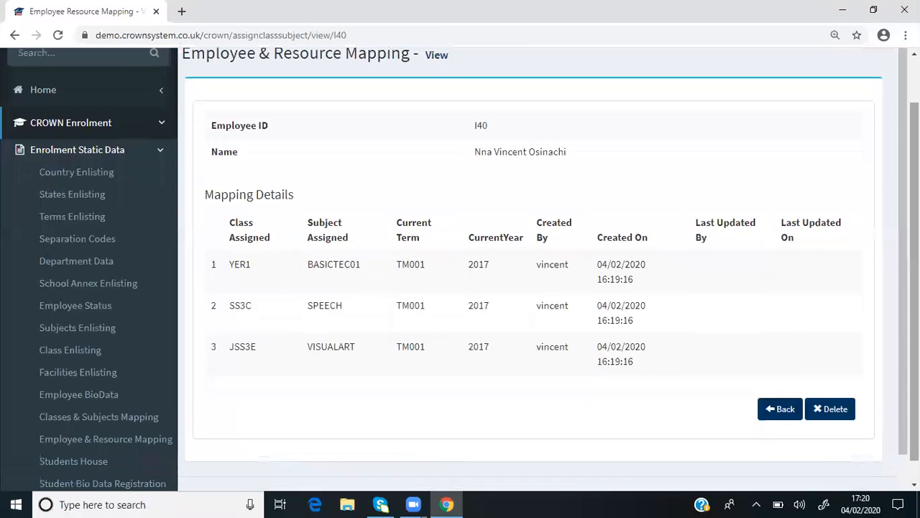
{"action": "scroll", "coordinate": [532, 287], "scroll_direction": "up", "scroll_amount": 1}
{"action": "scroll", "coordinate": [532, 287], "scroll_direction": "down", "scroll_amount": 2}
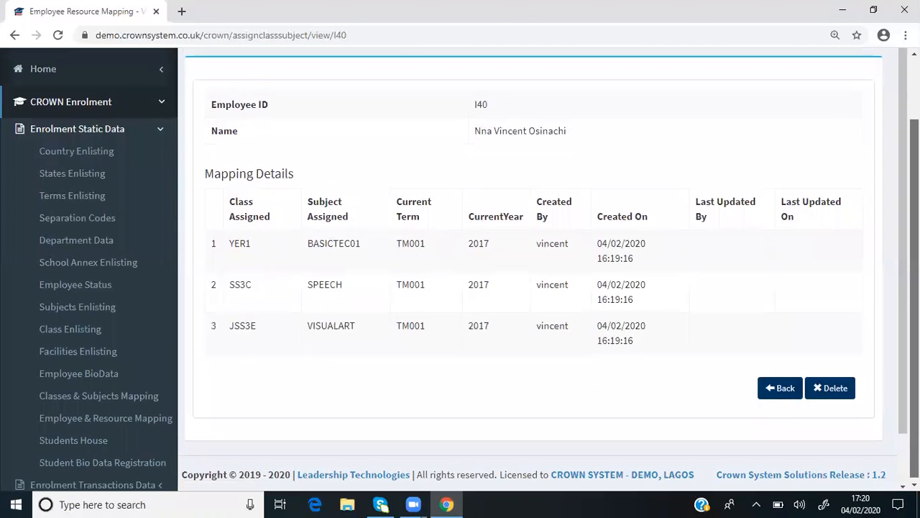
{"action": "scroll", "coordinate": [532, 287], "scroll_direction": "up", "scroll_amount": 1}
{"action": "scroll", "coordinate": [723, 439], "scroll_direction": "down", "scroll_amount": 1}
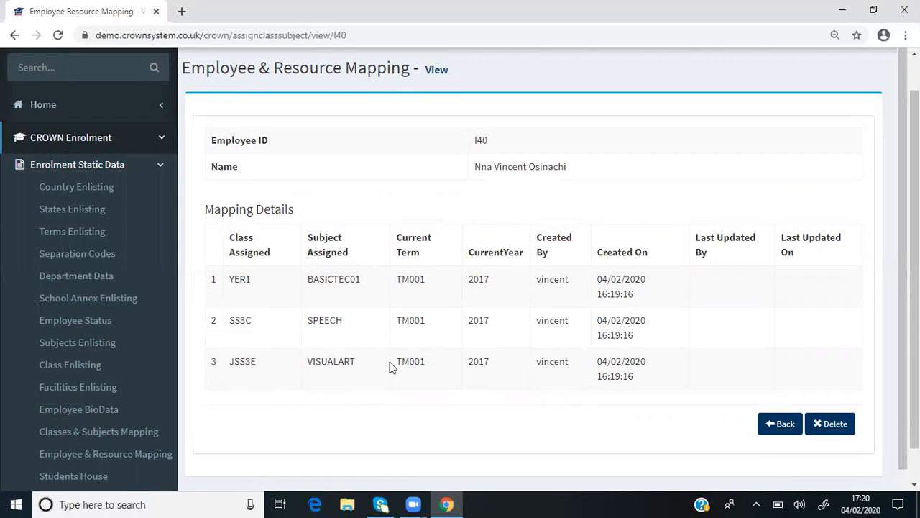
{"action": "scroll", "coordinate": [532, 269], "scroll_direction": "down", "scroll_amount": 1}
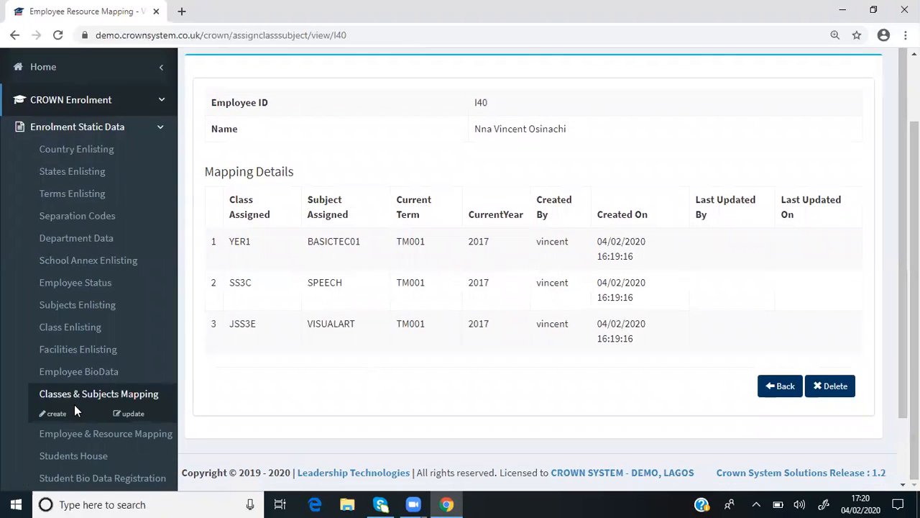
Open the Students House list from Enrolment Static Data and look over its house codes and names
{"action": "mouse_move", "coordinate": [72, 435]}
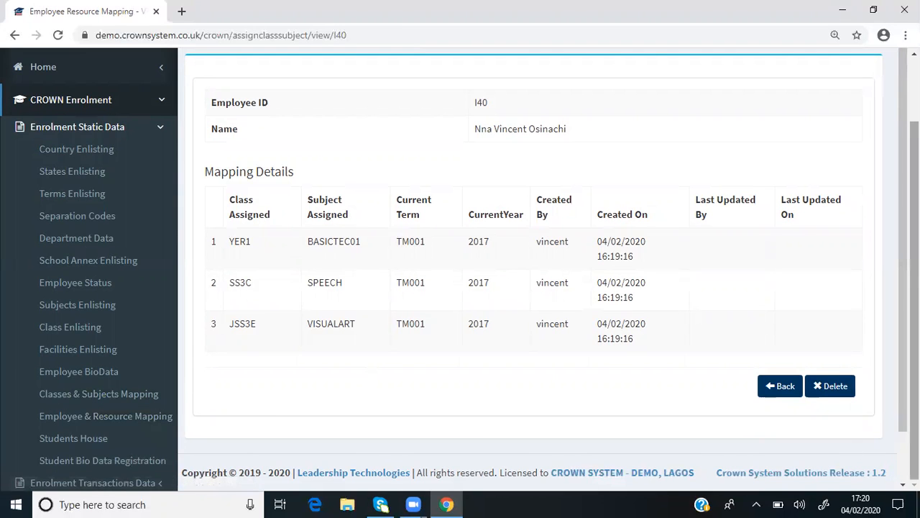
{"action": "scroll", "coordinate": [460, 269], "scroll_direction": "down", "scroll_amount": 1}
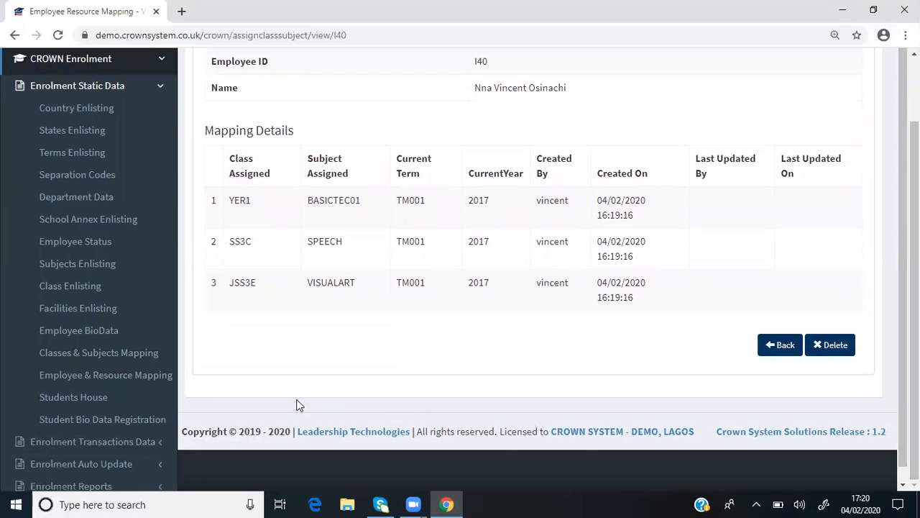
{"action": "mouse_move", "coordinate": [21, 375]}
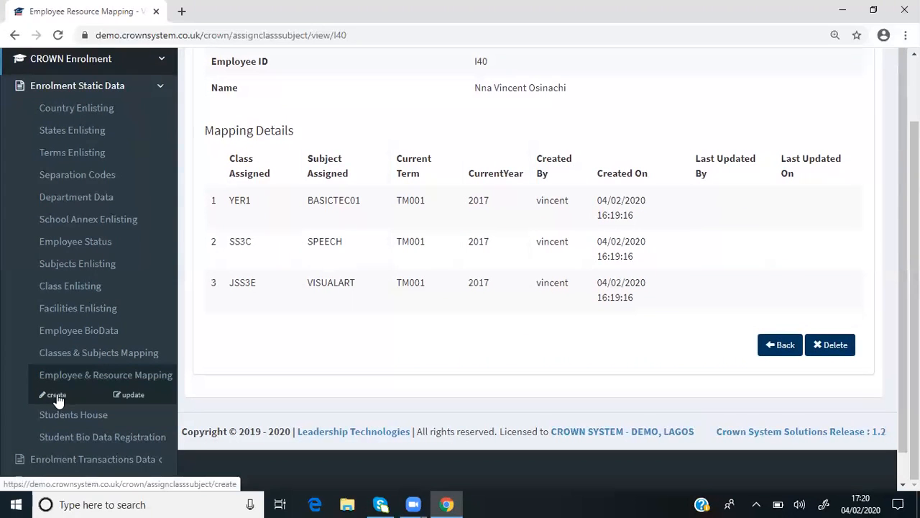
{"action": "mouse_move", "coordinate": [69, 403]}
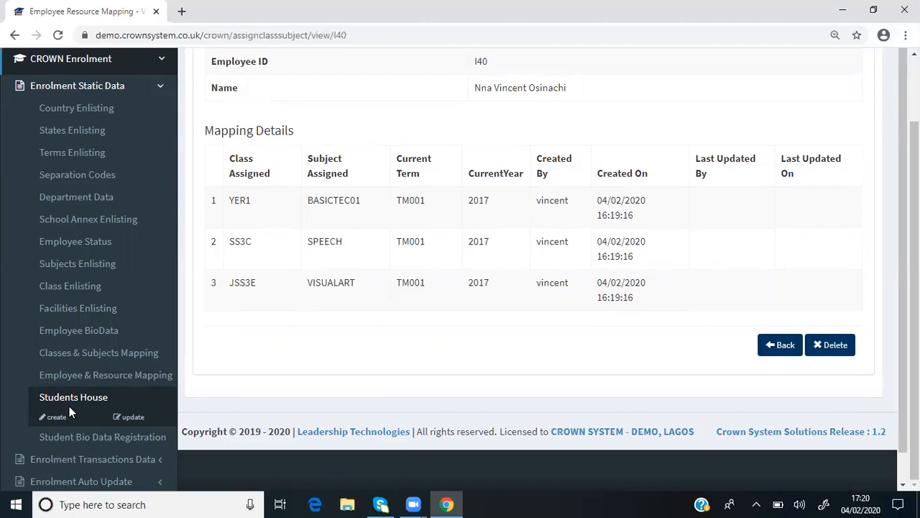
{"action": "left_click", "coordinate": [134, 417]}
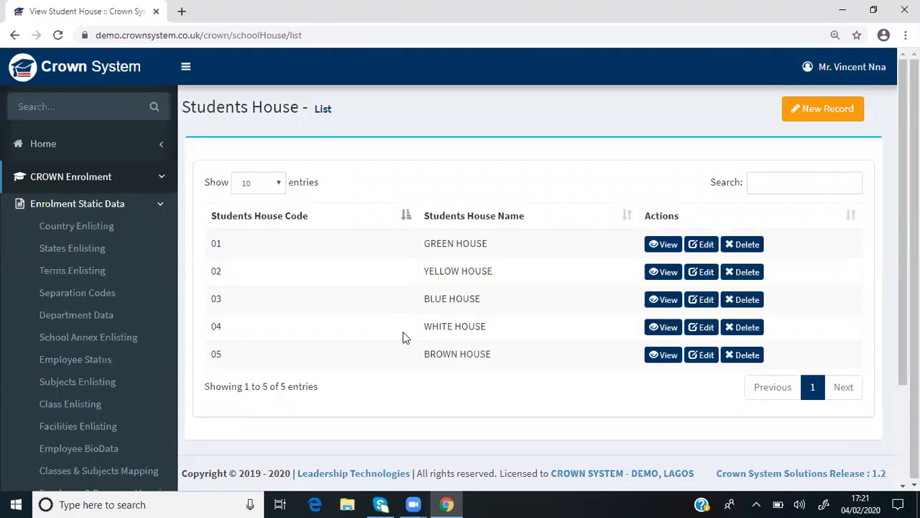
{"action": "scroll", "coordinate": [403, 338], "scroll_direction": "down", "scroll_amount": 3}
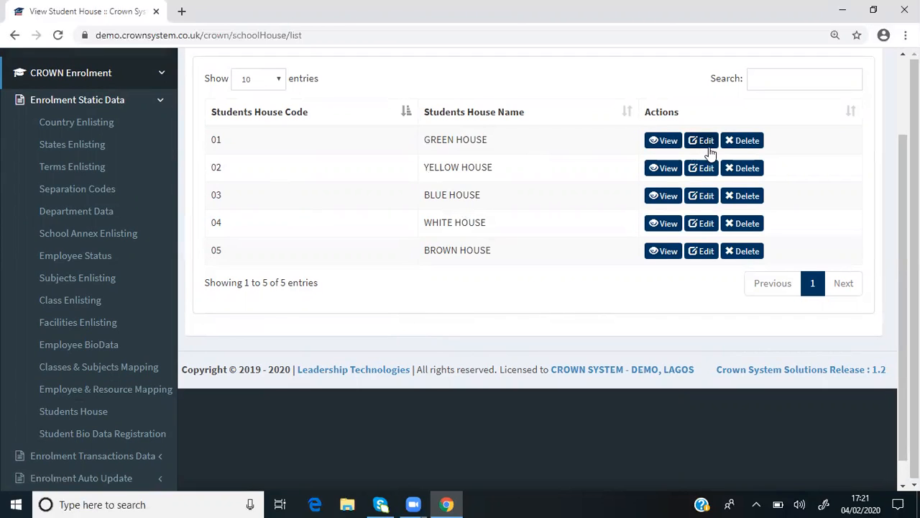
Start a new Students House record
{"action": "mouse_move", "coordinate": [59, 428]}
{"action": "scroll", "coordinate": [496, 294], "scroll_direction": "up", "scroll_amount": 2}
{"action": "left_click_drag", "start_coordinate": [903, 198], "coordinate": [903, 169]}
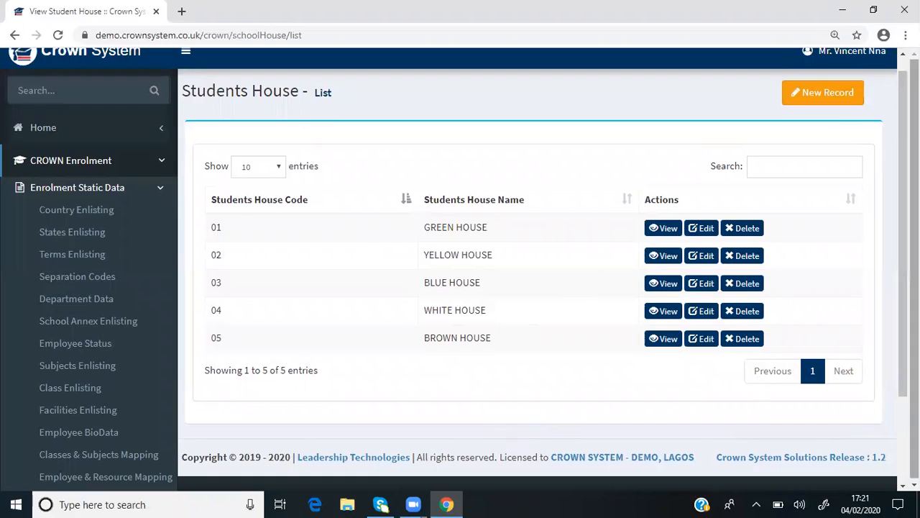
{"action": "scroll", "coordinate": [896, 389], "scroll_direction": "down", "scroll_amount": 3}
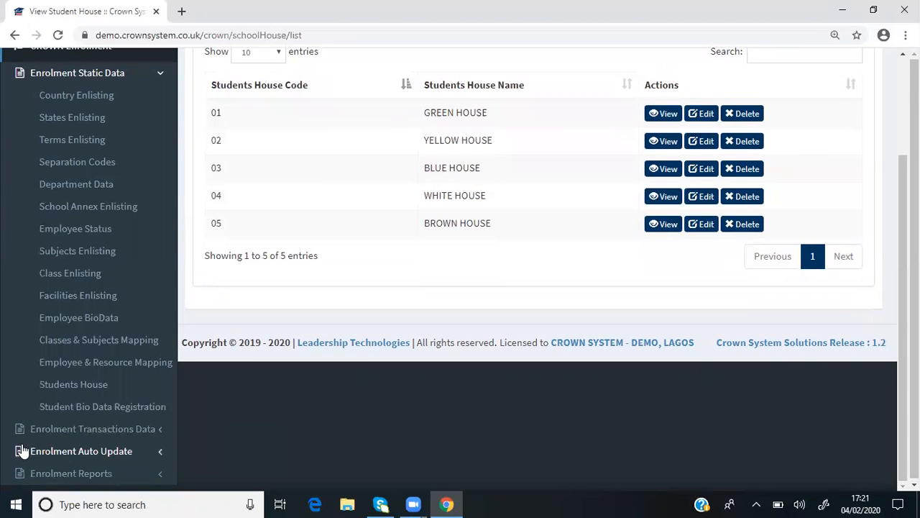
{"action": "mouse_move", "coordinate": [72, 386]}
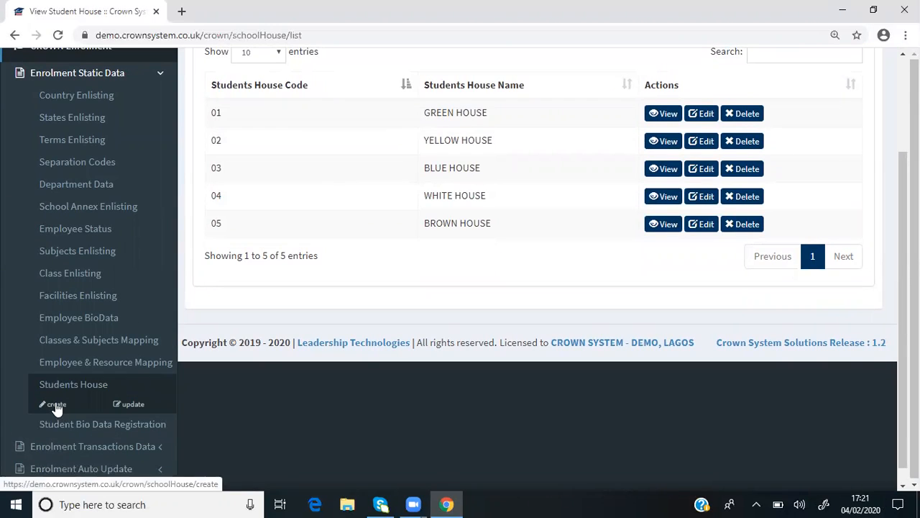
{"action": "left_click", "coordinate": [57, 407]}
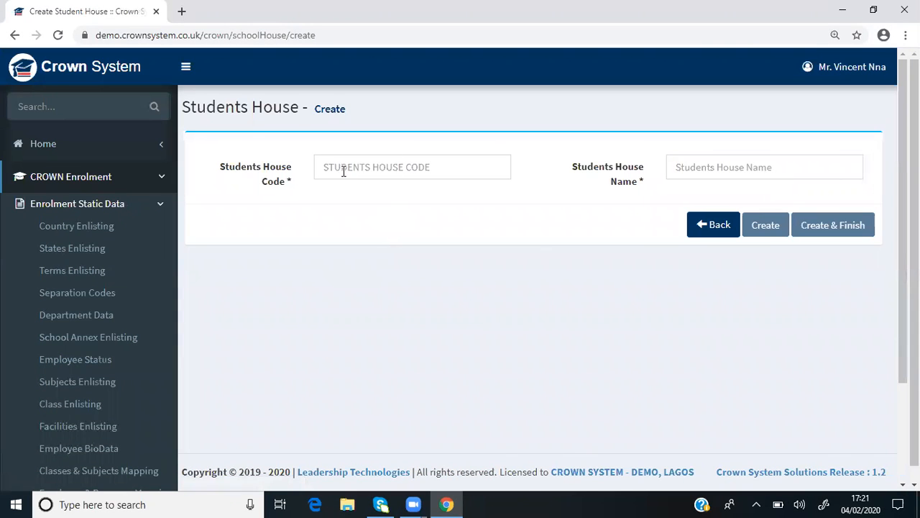
Create a students house record with code HR11 and name Holy Lodge, keeping the creation form open for another entry
{"action": "left_click", "coordinate": [386, 169]}
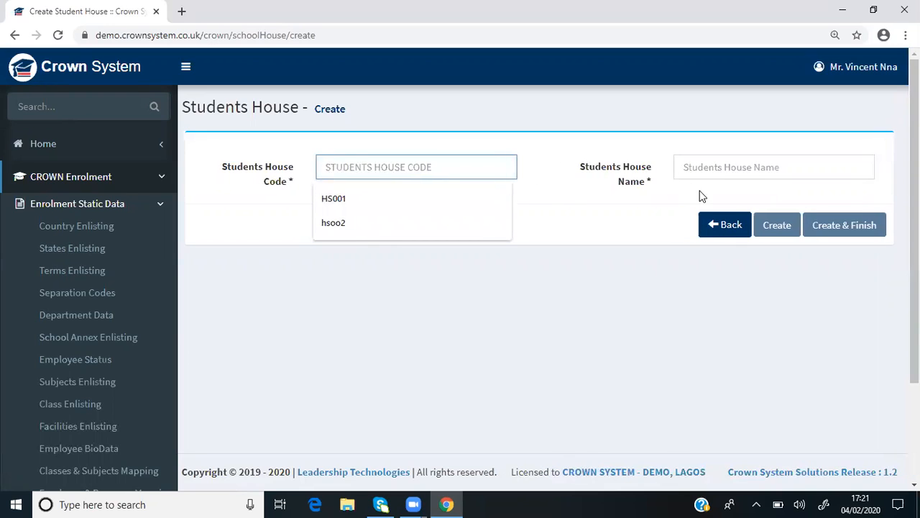
{"action": "left_click", "coordinate": [721, 167]}
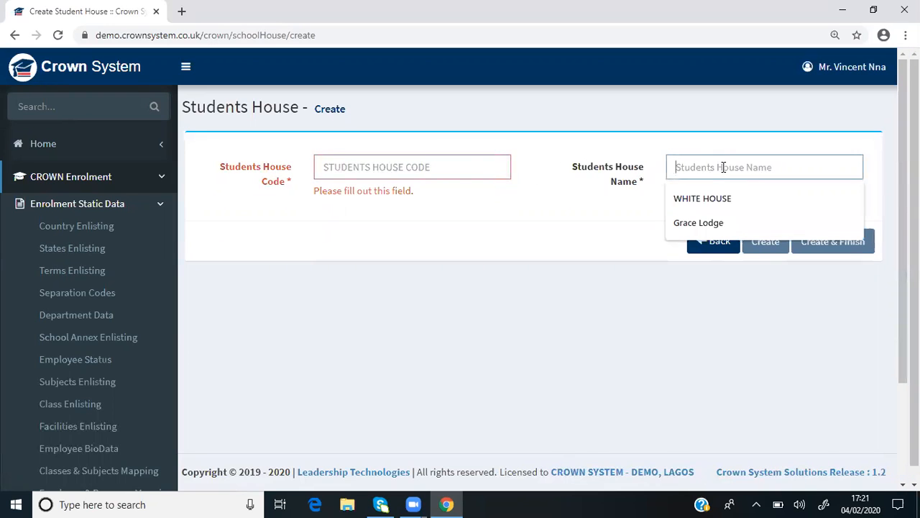
{"action": "left_click", "coordinate": [401, 166]}
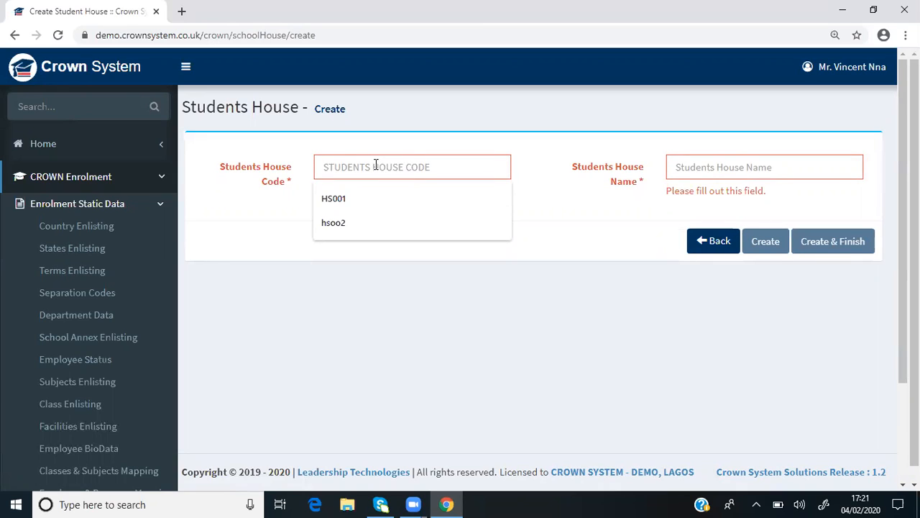
{"action": "type", "text": "H"}
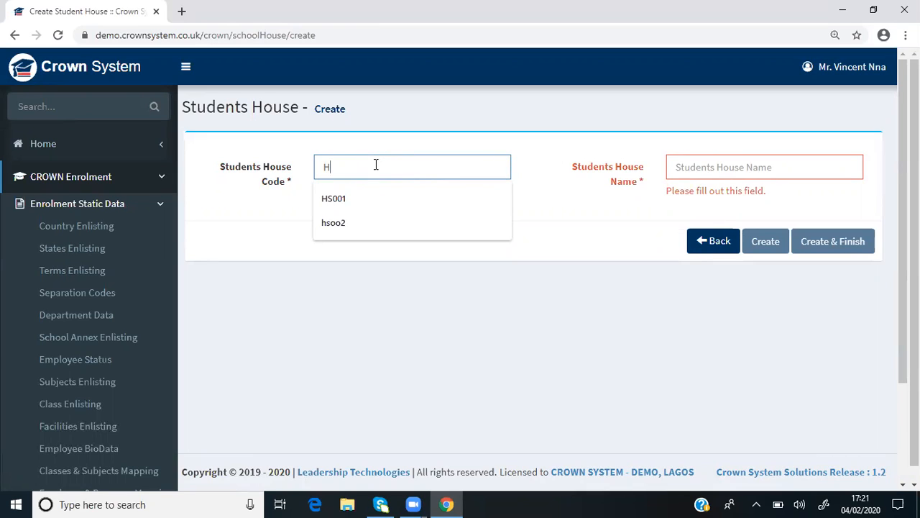
{"action": "type", "text": "R11"}
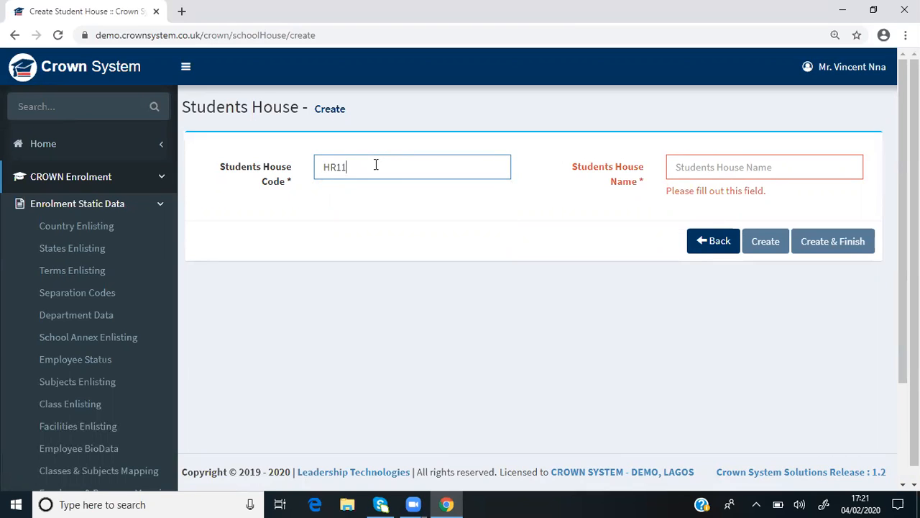
{"action": "left_click", "coordinate": [717, 169]}
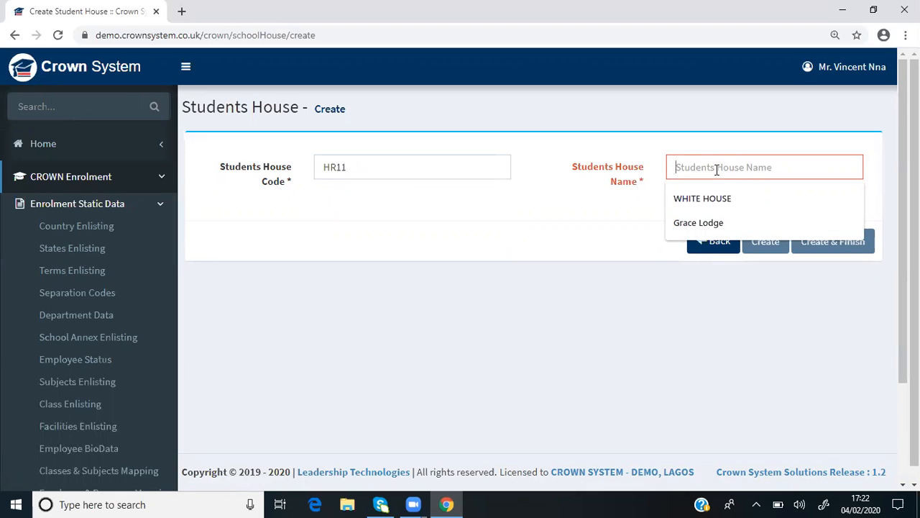
{"action": "type", "text": "Holy Lodge"}
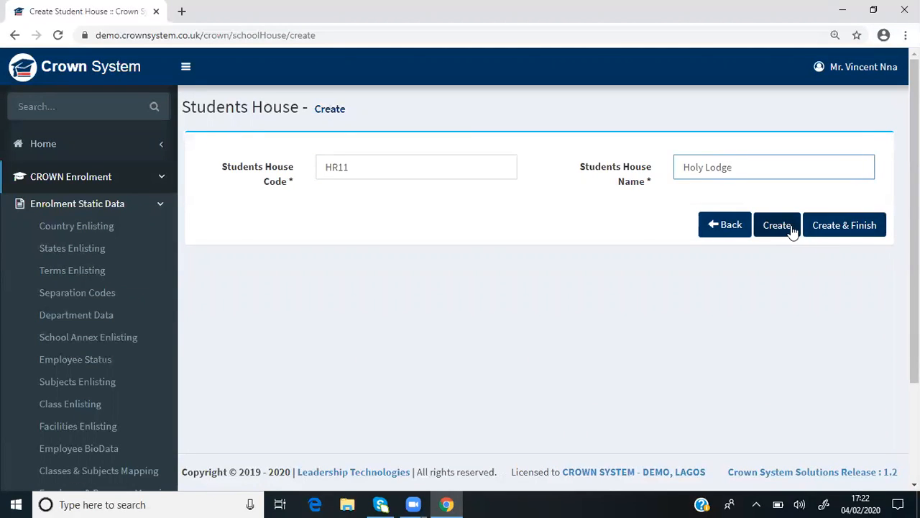
{"action": "left_click", "coordinate": [790, 229]}
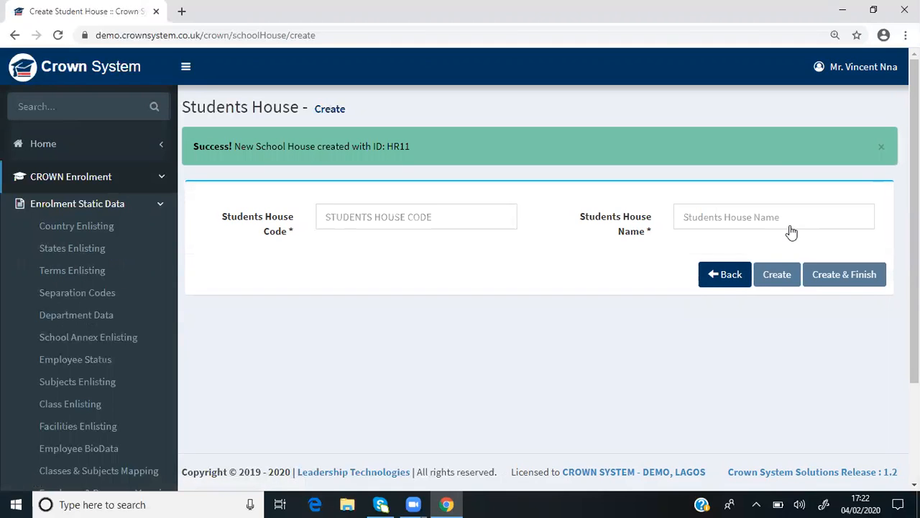
{"action": "left_click", "coordinate": [427, 216]}
{"action": "left_click", "coordinate": [710, 215]}
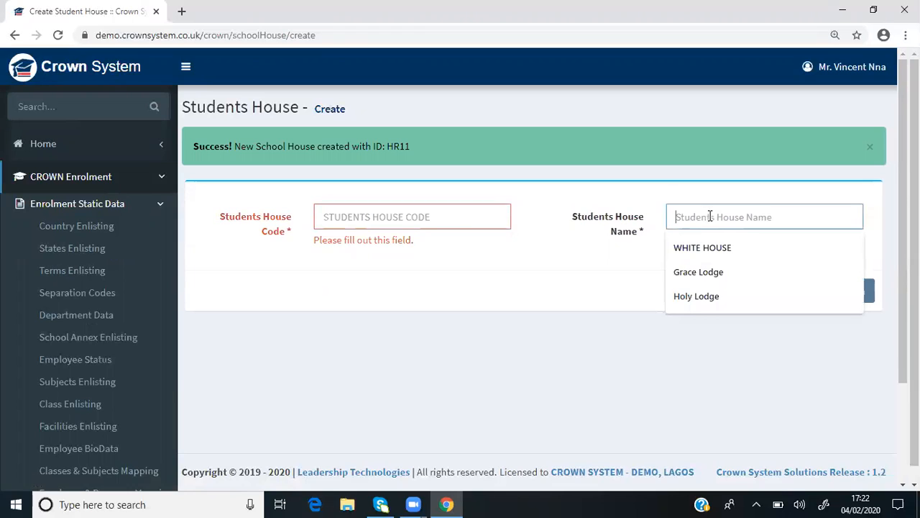
{"action": "left_click", "coordinate": [439, 212]}
{"action": "left_click", "coordinate": [590, 364]}
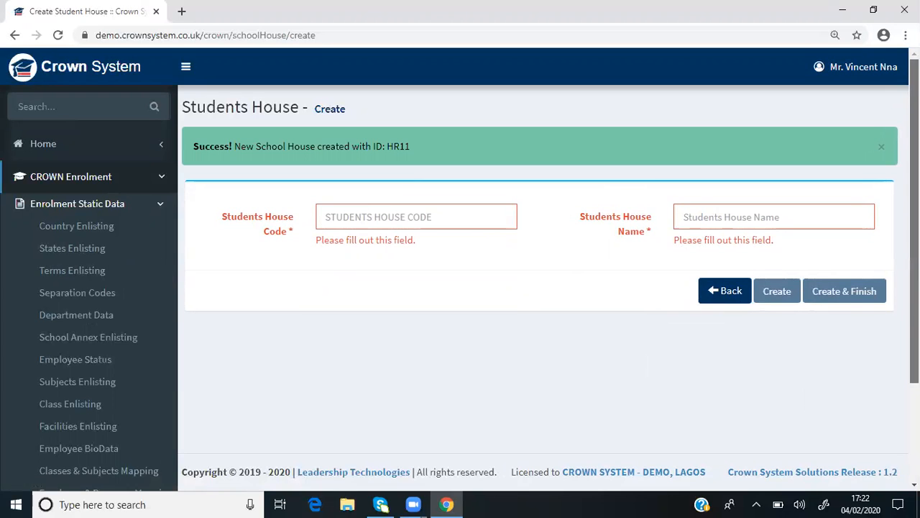
Open the Students House list from Enrolment Static Data and delete the HR11 Holy Lodge record
{"action": "scroll", "coordinate": [647, 388], "scroll_direction": "down", "scroll_amount": 1}
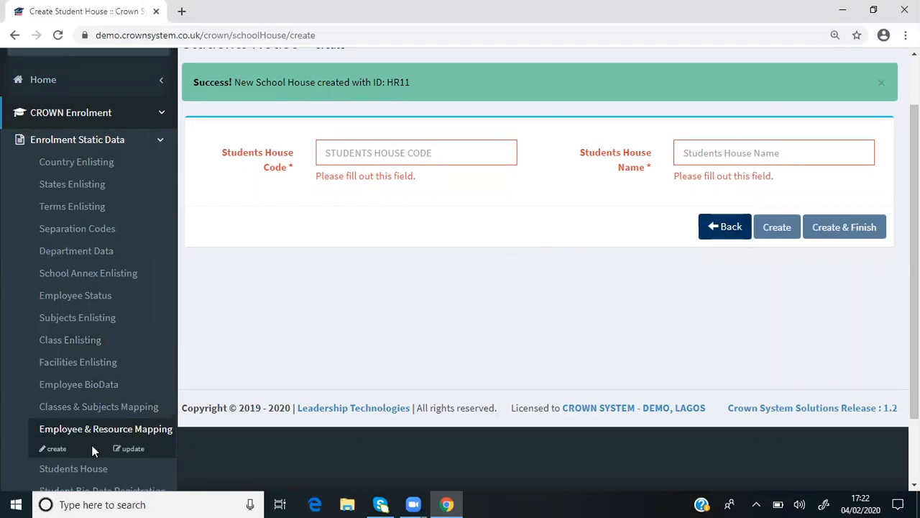
{"action": "left_click_drag", "start_coordinate": [915, 287], "coordinate": [915, 335]}
{"action": "mouse_move", "coordinate": [103, 404]}
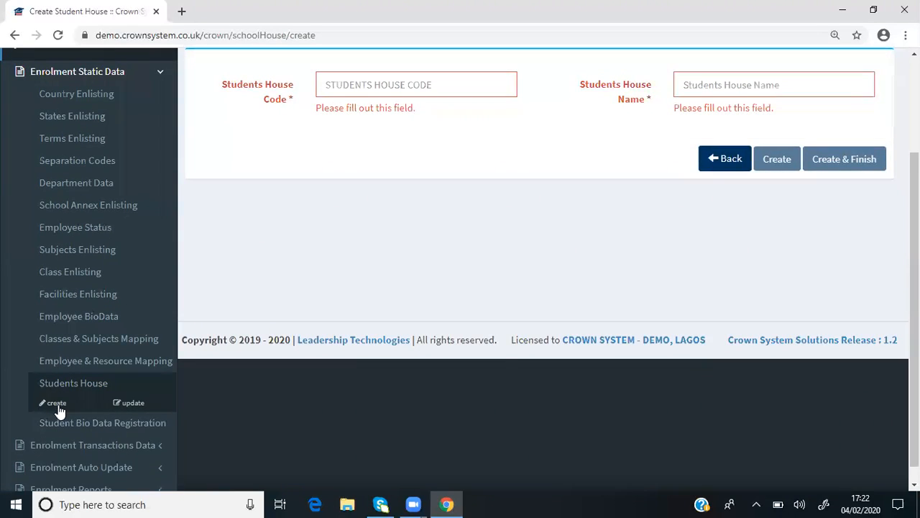
{"action": "left_click", "coordinate": [128, 404]}
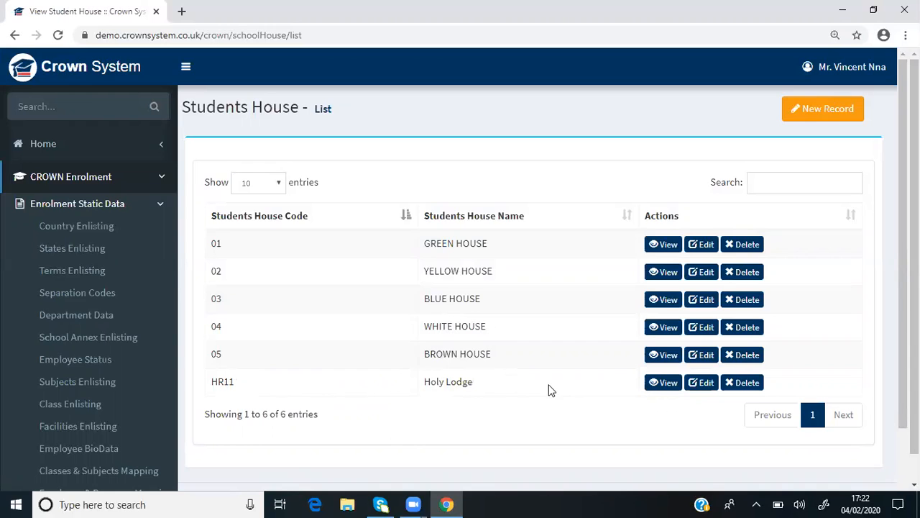
{"action": "left_click", "coordinate": [745, 384]}
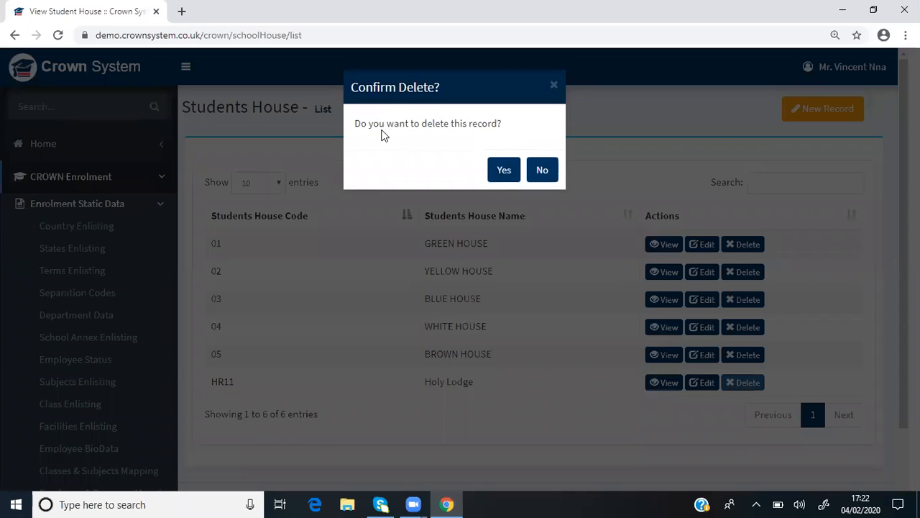
{"action": "left_click", "coordinate": [504, 171]}
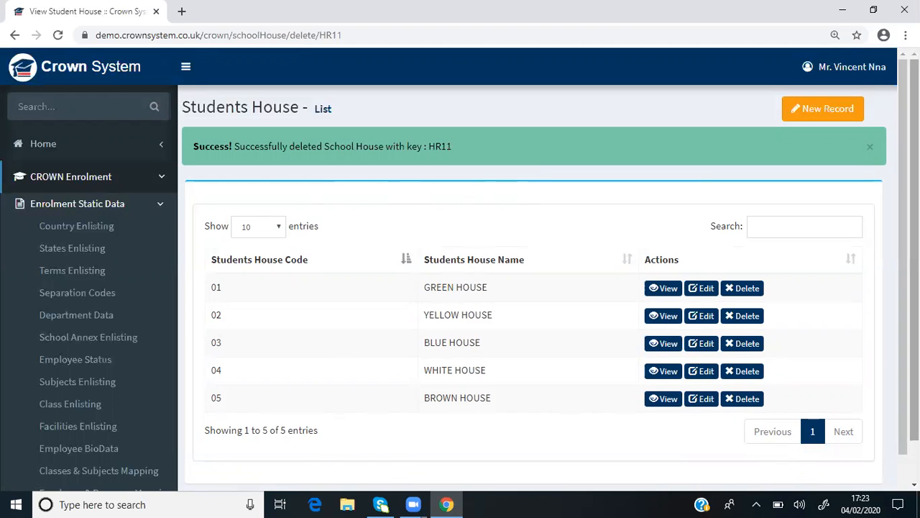
Start a new Student Bio Data Registration record from Enrolment Static Data
{"action": "scroll", "coordinate": [911, 424], "scroll_direction": "down", "scroll_amount": 2}
{"action": "left_click_drag", "start_coordinate": [903, 424], "coordinate": [903, 468]}
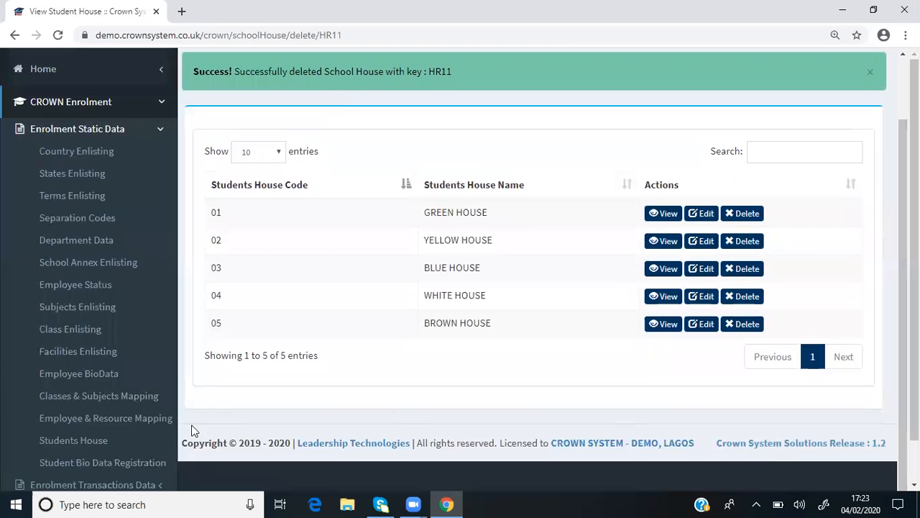
{"action": "mouse_move", "coordinate": [102, 464]}
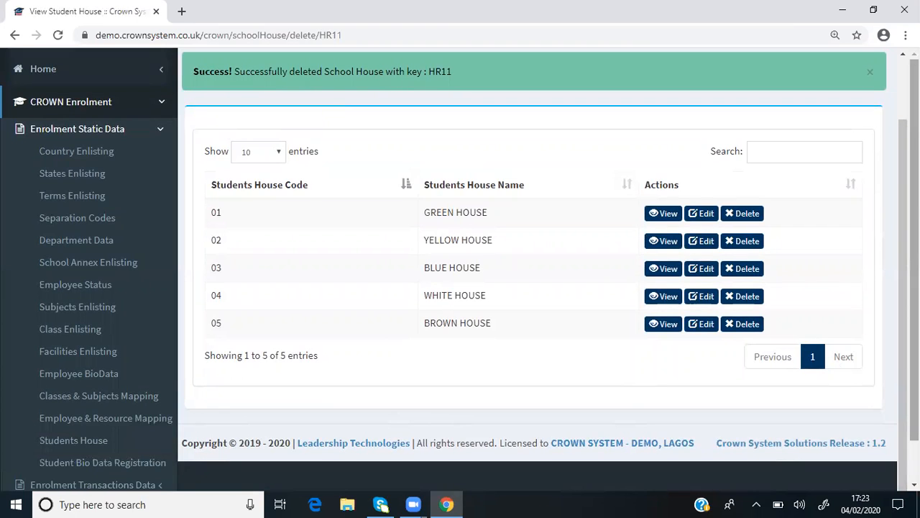
{"action": "scroll", "coordinate": [898, 428], "scroll_direction": "down", "scroll_amount": 1}
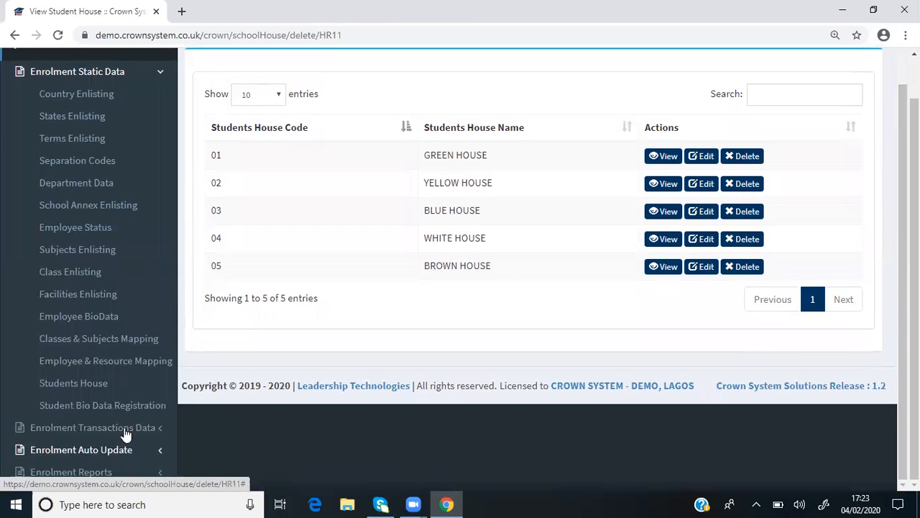
{"action": "mouse_move", "coordinate": [102, 405]}
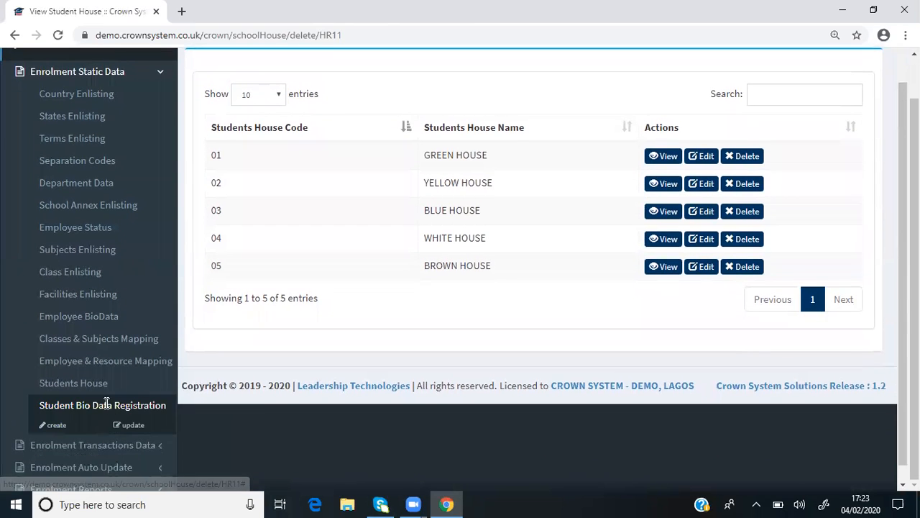
{"action": "left_click", "coordinate": [61, 428]}
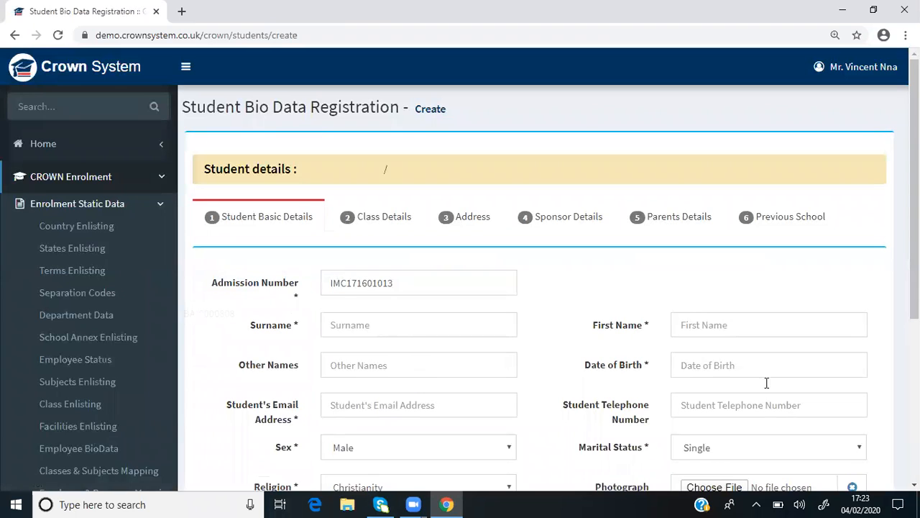
Look through the registration form's Basic Details, Class Details, Address, Sponsor Details, Parents Details and Previous School sections
{"action": "scroll", "coordinate": [915, 316], "scroll_direction": "down", "scroll_amount": 2}
{"action": "left_click_drag", "start_coordinate": [914, 288], "coordinate": [915, 197]}
{"action": "scroll", "coordinate": [915, 287], "scroll_direction": "down", "scroll_amount": 1}
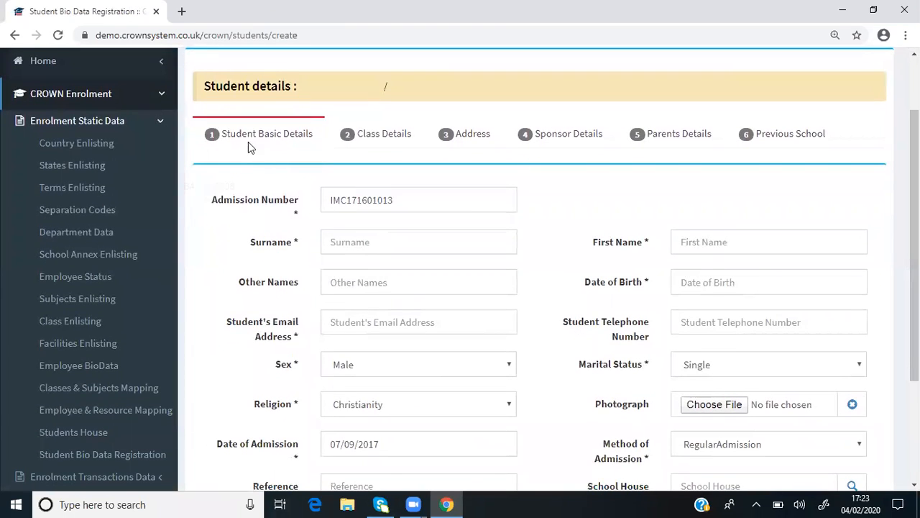
{"action": "left_click", "coordinate": [376, 133]}
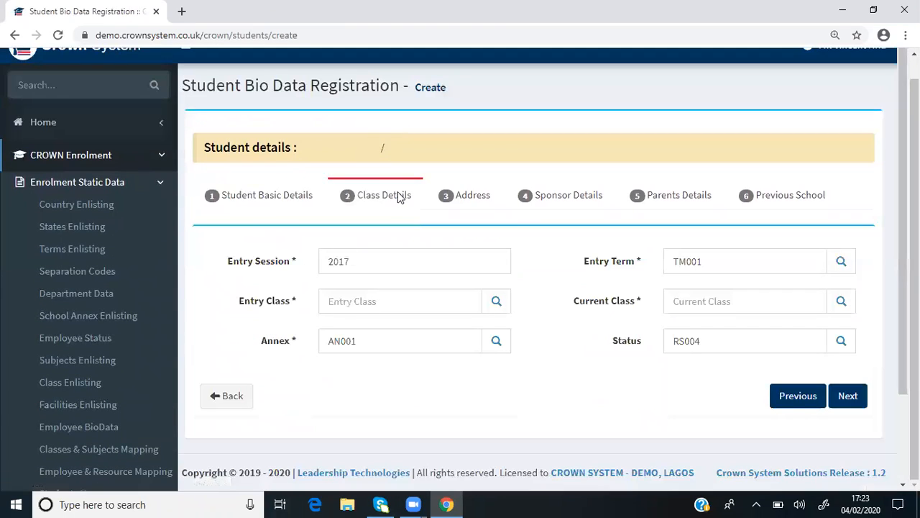
{"action": "left_click", "coordinate": [480, 202]}
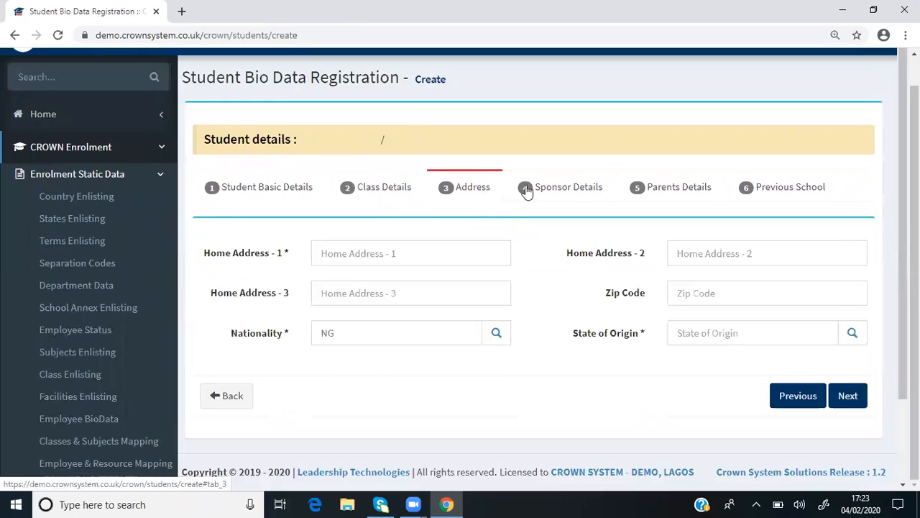
{"action": "left_click", "coordinate": [576, 186]}
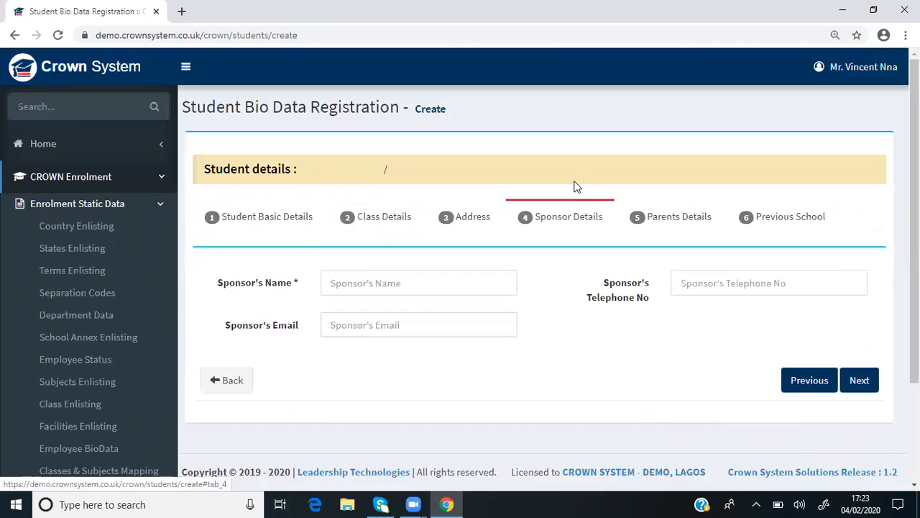
{"action": "left_click", "coordinate": [692, 219]}
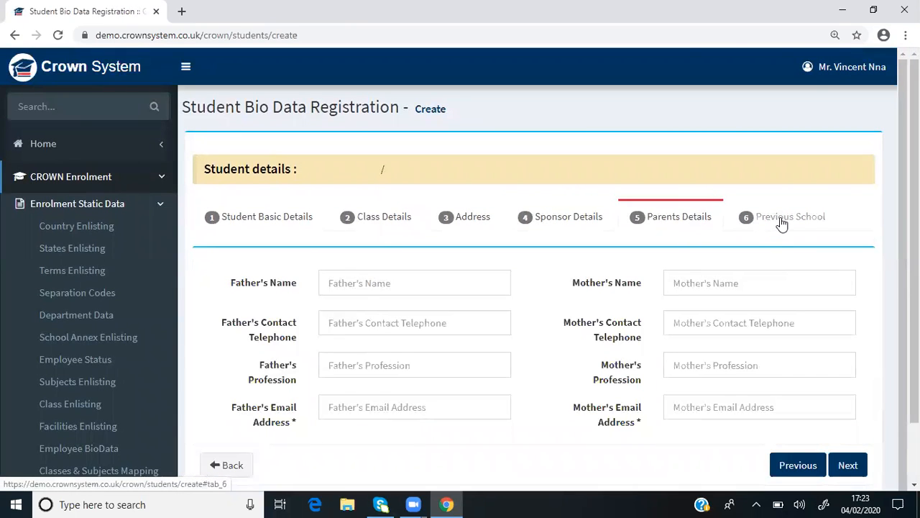
{"action": "left_click", "coordinate": [783, 223]}
{"action": "scroll", "coordinate": [782, 223], "scroll_direction": "down", "scroll_amount": 1}
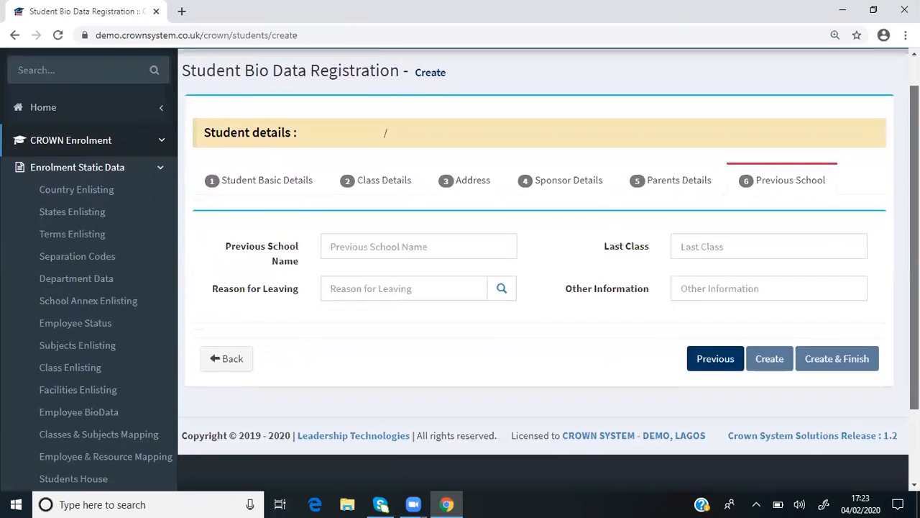
Examine the Student Basic Details fields and the Method of Admission options, and advance to the Class Details section
{"action": "left_click", "coordinate": [271, 182]}
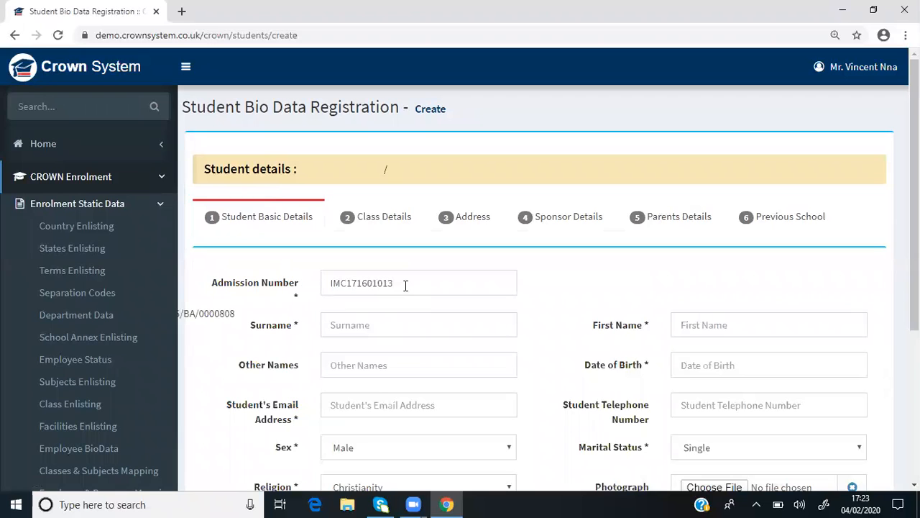
{"action": "scroll", "coordinate": [915, 216], "scroll_direction": "down", "scroll_amount": 4}
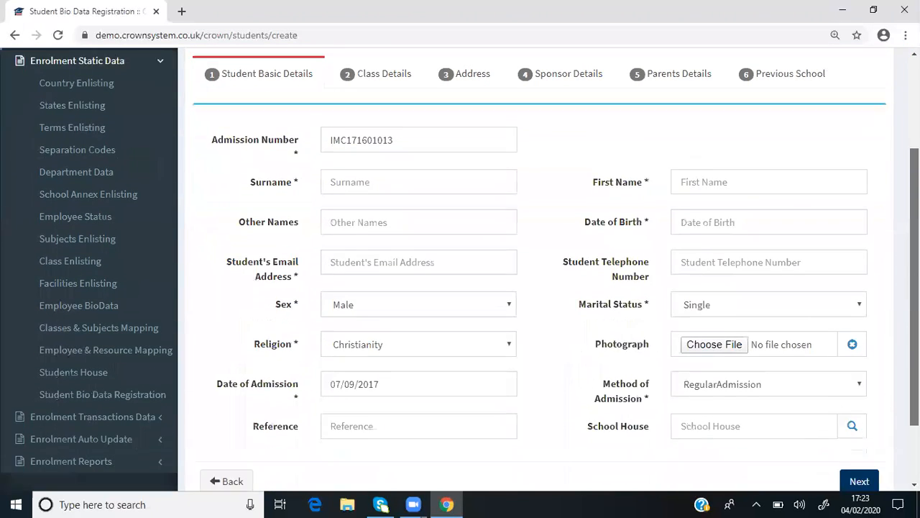
{"action": "left_click", "coordinate": [402, 119]}
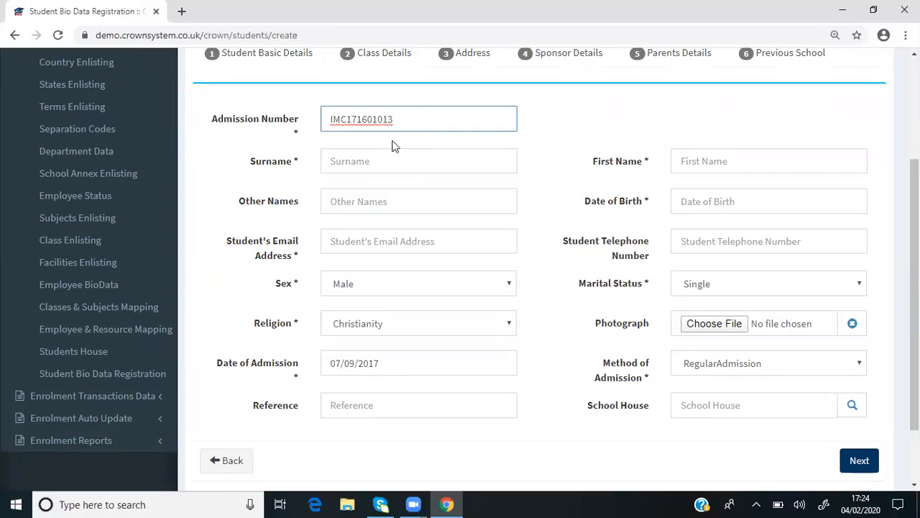
{"action": "left_click", "coordinate": [361, 164]}
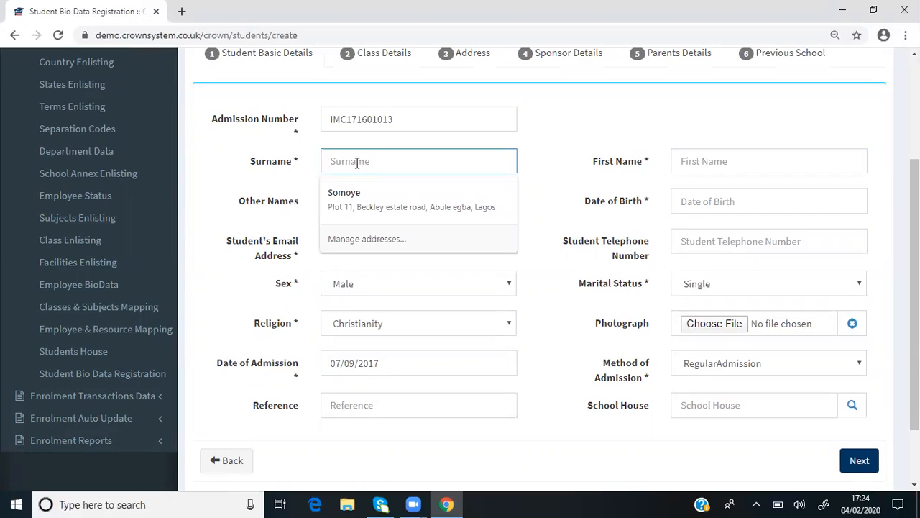
{"action": "left_click", "coordinate": [703, 160]}
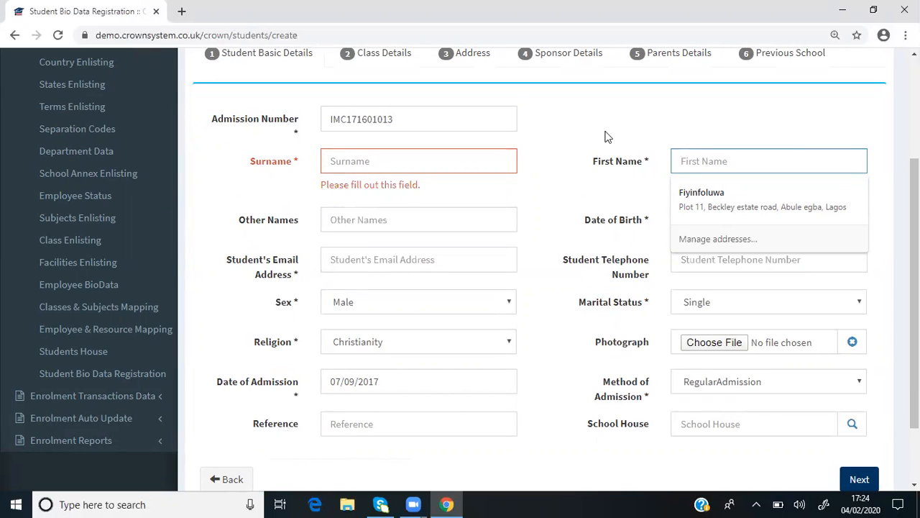
{"action": "left_click", "coordinate": [601, 199]}
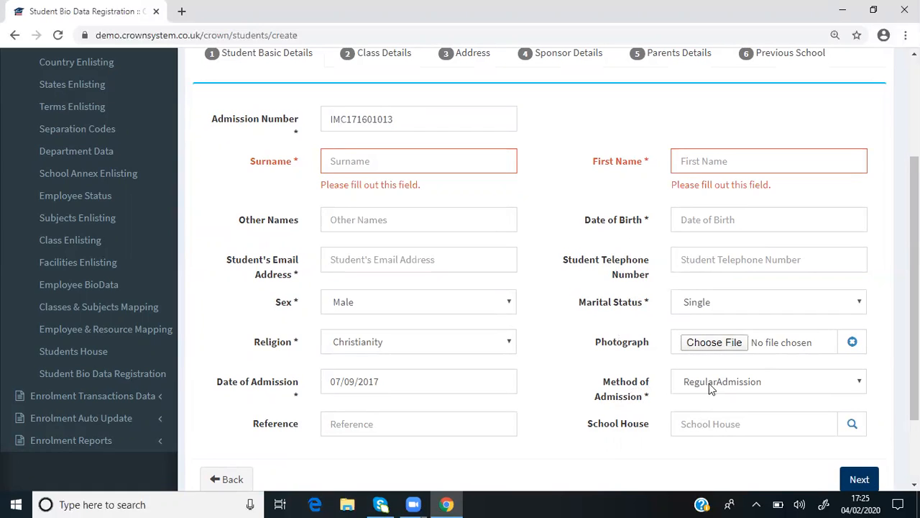
{"action": "left_click", "coordinate": [860, 383]}
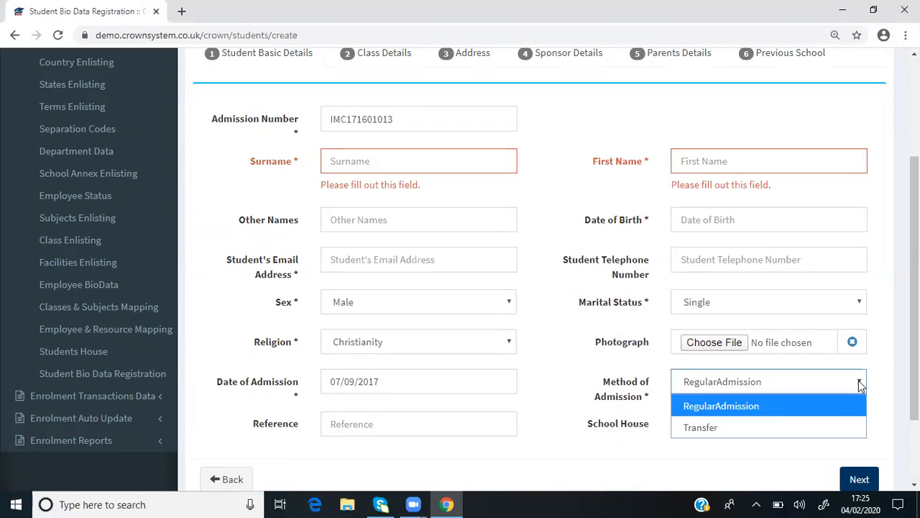
{"action": "left_click", "coordinate": [664, 463]}
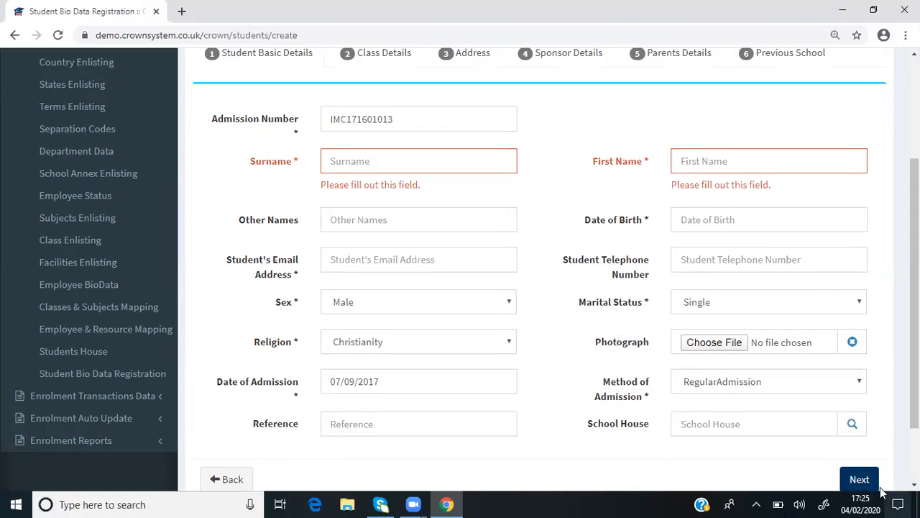
{"action": "left_click", "coordinate": [859, 479]}
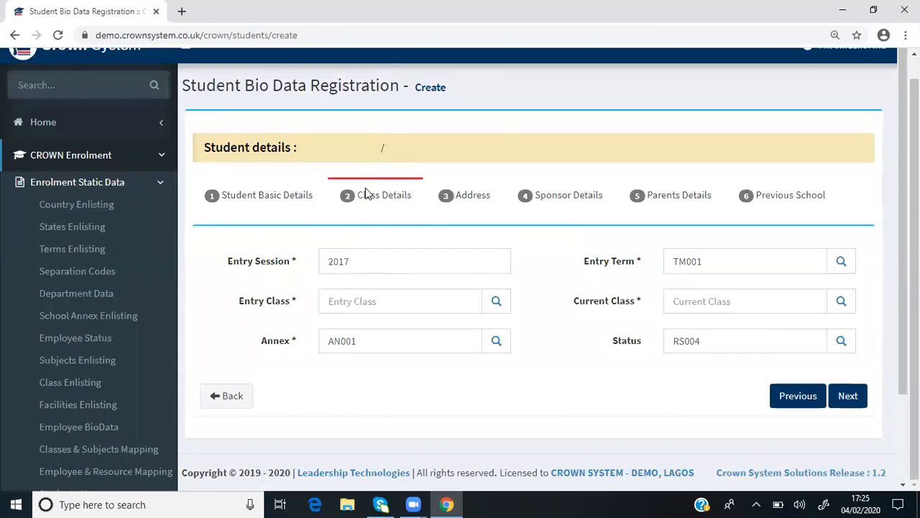
Examine the Class Details fields for entry session, entry term, entry class, current class, annex and status
{"action": "scroll", "coordinate": [365, 268], "scroll_direction": "down", "scroll_amount": 1}
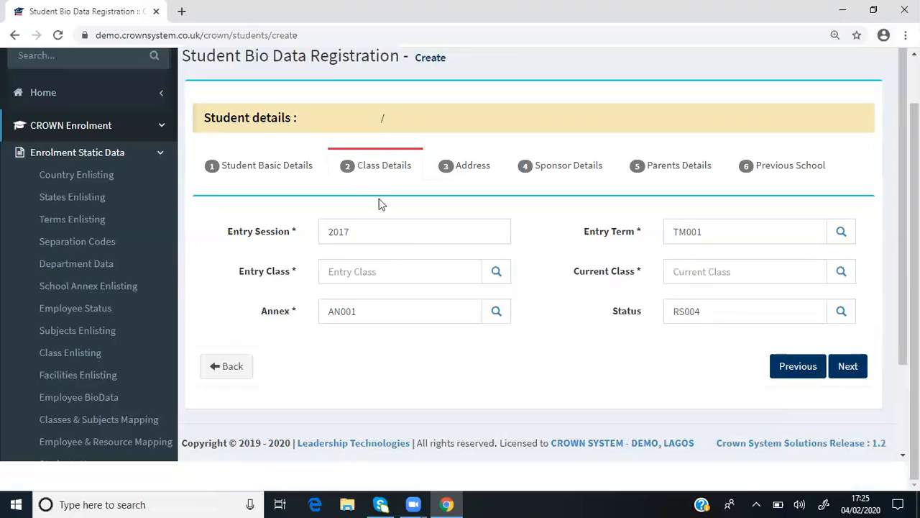
{"action": "scroll", "coordinate": [366, 205], "scroll_direction": "up", "scroll_amount": 1}
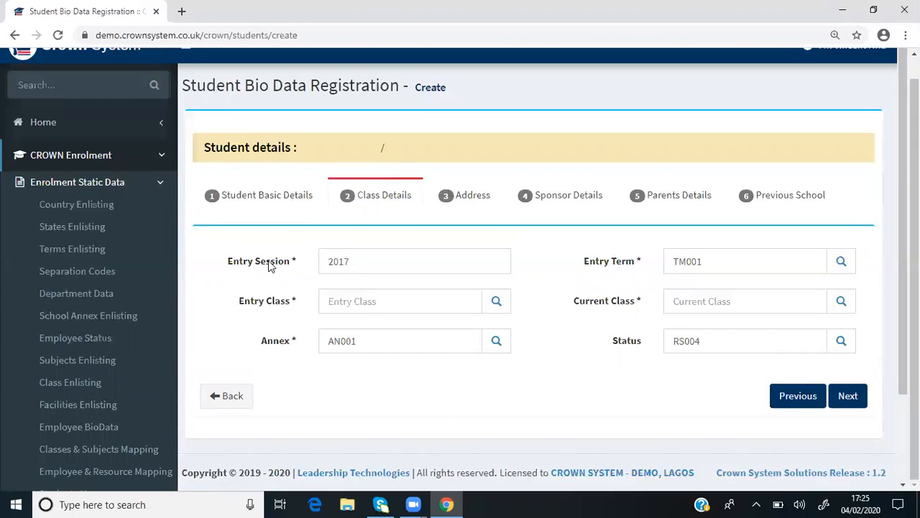
{"action": "scroll", "coordinate": [352, 259], "scroll_direction": "down", "scroll_amount": 1}
{"action": "scroll", "coordinate": [353, 259], "scroll_direction": "down", "scroll_amount": 1}
{"action": "scroll", "coordinate": [364, 252], "scroll_direction": "up", "scroll_amount": 1}
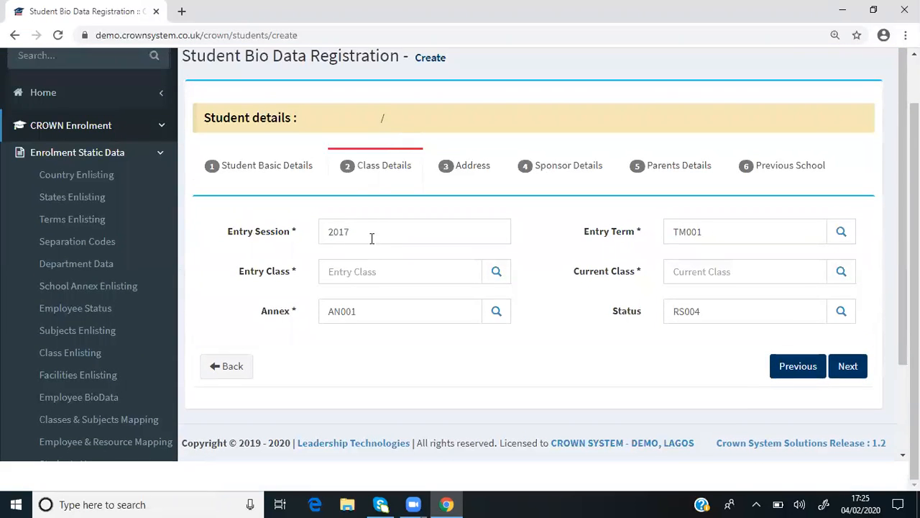
{"action": "scroll", "coordinate": [367, 241], "scroll_direction": "down", "scroll_amount": 1}
{"action": "scroll", "coordinate": [317, 273], "scroll_direction": "up", "scroll_amount": 1}
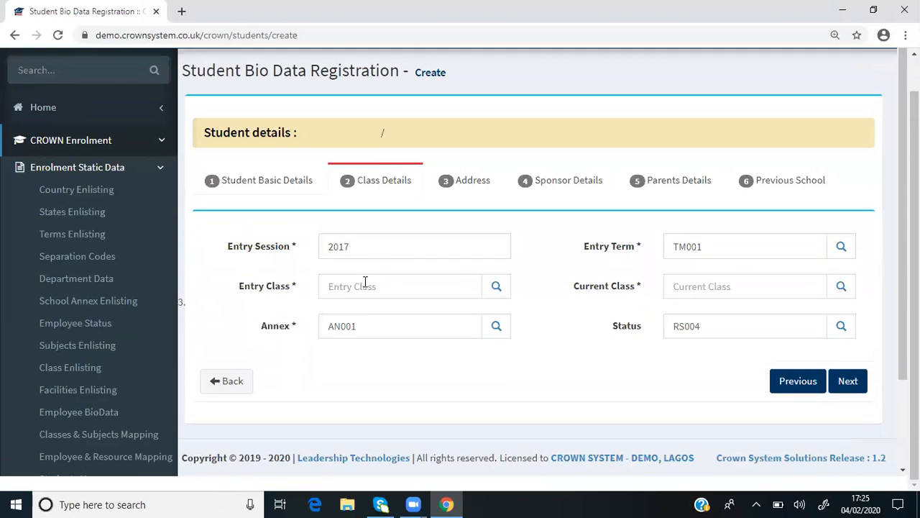
{"action": "scroll", "coordinate": [295, 284], "scroll_direction": "up", "scroll_amount": 1}
{"action": "scroll", "coordinate": [302, 281], "scroll_direction": "down", "scroll_amount": 1}
{"action": "scroll", "coordinate": [501, 294], "scroll_direction": "up", "scroll_amount": 1}
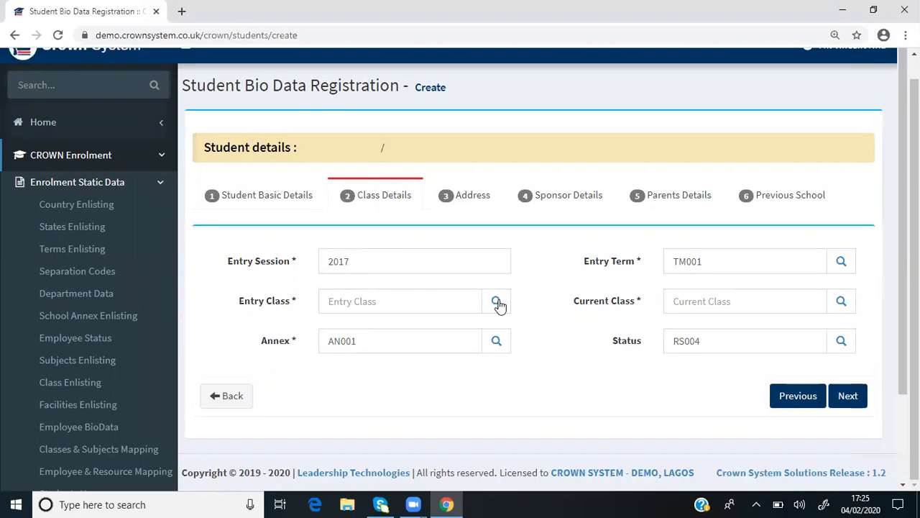
{"action": "scroll", "coordinate": [304, 349], "scroll_direction": "down", "scroll_amount": 1}
{"action": "scroll", "coordinate": [278, 339], "scroll_direction": "up", "scroll_amount": 1}
{"action": "scroll", "coordinate": [504, 336], "scroll_direction": "down", "scroll_amount": 1}
{"action": "scroll", "coordinate": [501, 333], "scroll_direction": "up", "scroll_amount": 1}
{"action": "scroll", "coordinate": [496, 345], "scroll_direction": "down", "scroll_amount": 1}
{"action": "scroll", "coordinate": [342, 338], "scroll_direction": "down", "scroll_amount": 1}
{"action": "scroll", "coordinate": [497, 327], "scroll_direction": "up", "scroll_amount": 2}
{"action": "scroll", "coordinate": [724, 256], "scroll_direction": "down", "scroll_amount": 1}
{"action": "scroll", "coordinate": [863, 268], "scroll_direction": "up", "scroll_amount": 1}
{"action": "scroll", "coordinate": [729, 236], "scroll_direction": "down", "scroll_amount": 3}
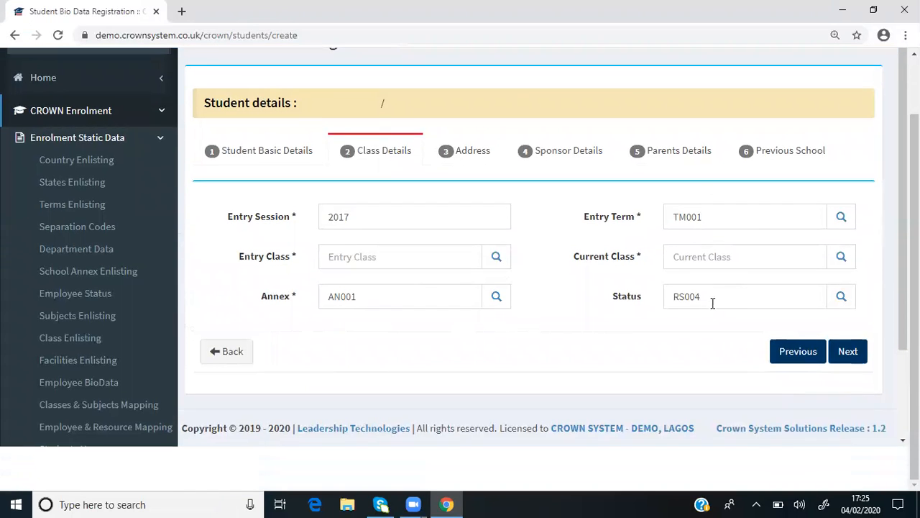
{"action": "scroll", "coordinate": [834, 282], "scroll_direction": "up", "scroll_amount": 3}
{"action": "scroll", "coordinate": [709, 328], "scroll_direction": "down", "scroll_amount": 2}
{"action": "scroll", "coordinate": [645, 325], "scroll_direction": "up", "scroll_amount": 2}
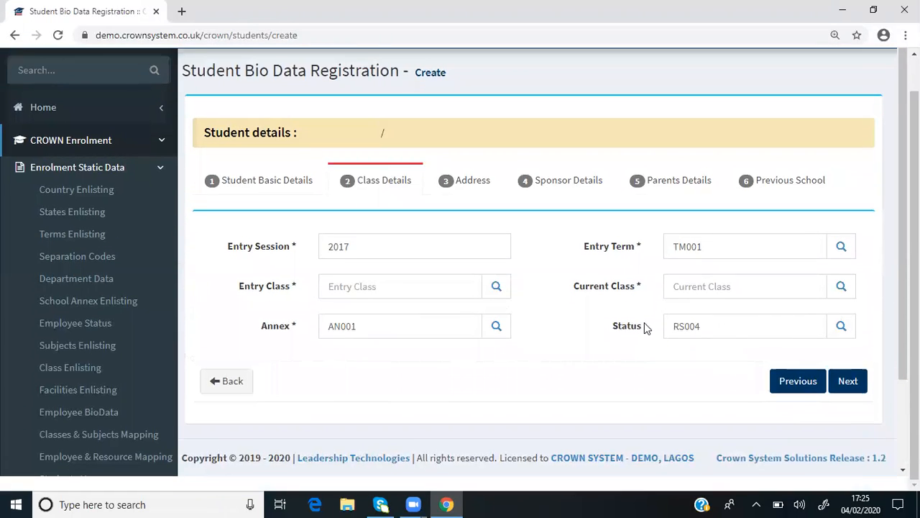
{"action": "scroll", "coordinate": [811, 324], "scroll_direction": "down", "scroll_amount": 3}
{"action": "scroll", "coordinate": [836, 312], "scroll_direction": "up", "scroll_amount": 3}
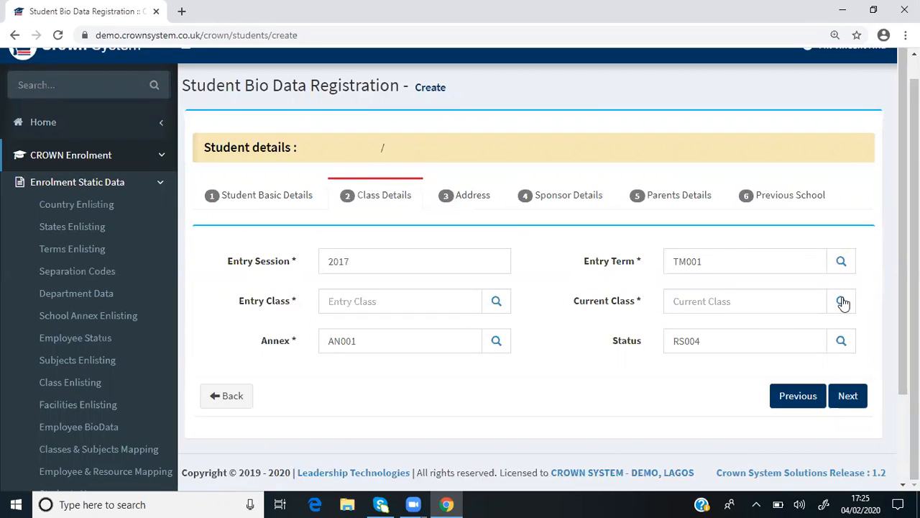
Browse the available Current Class values through the last page, and close the list without choosing one
{"action": "left_click", "coordinate": [841, 301]}
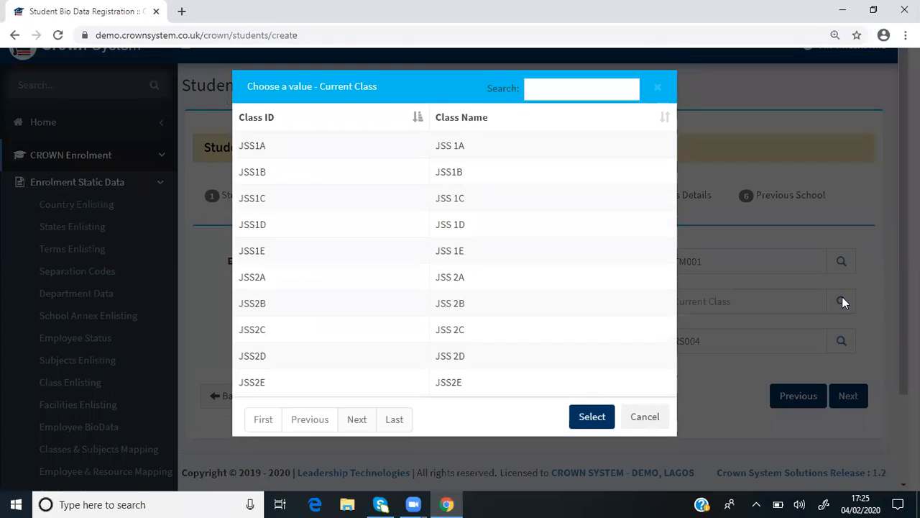
{"action": "left_click", "coordinate": [356, 421]}
{"action": "left_click", "coordinate": [356, 420]}
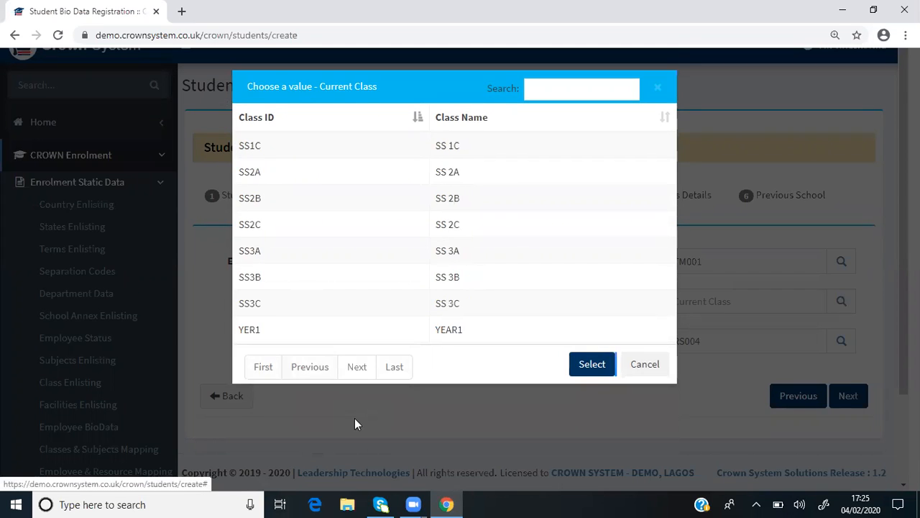
{"action": "left_click", "coordinate": [356, 421]}
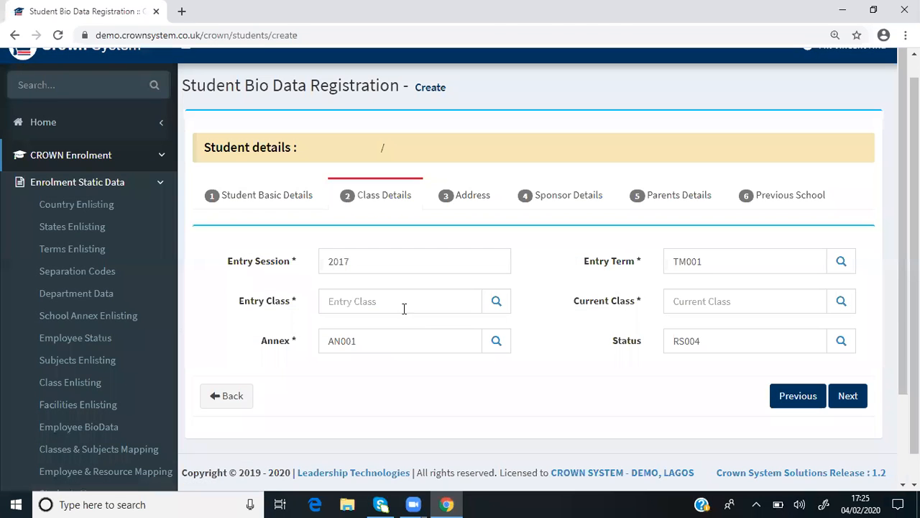
{"action": "left_click", "coordinate": [842, 302]}
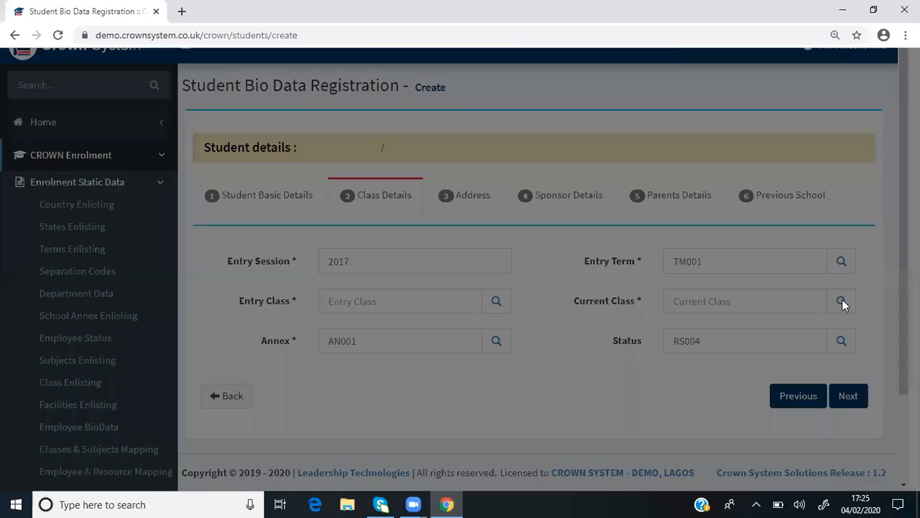
{"action": "left_click", "coordinate": [578, 92]}
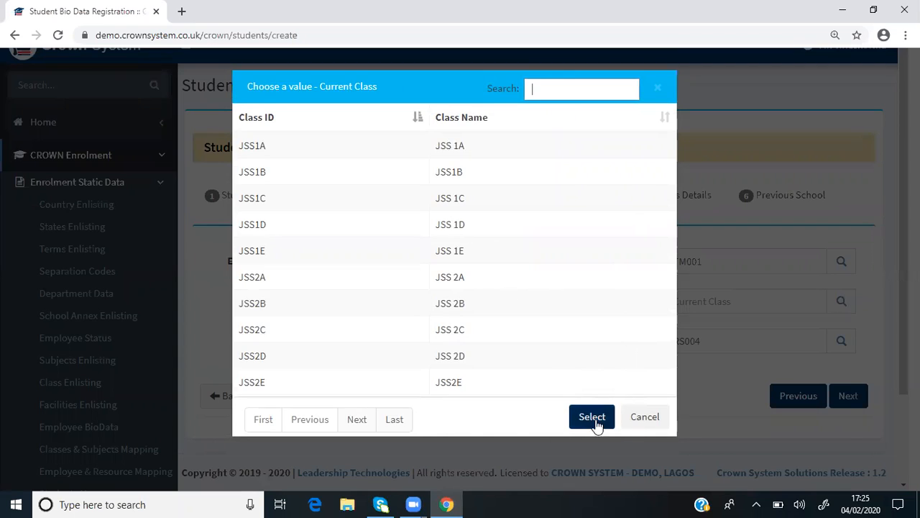
{"action": "left_click", "coordinate": [647, 421]}
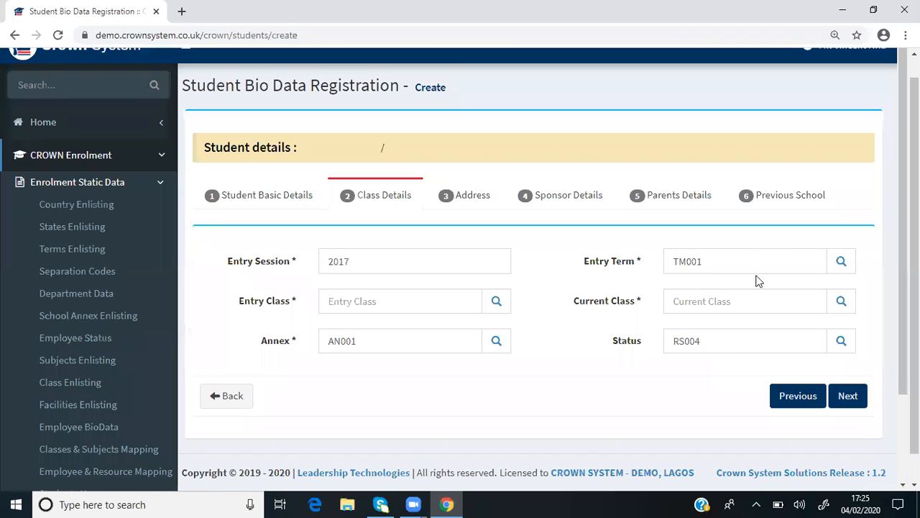
Set the student's Status to RS001, CURRENT, in Class Details
{"action": "left_click", "coordinate": [842, 342]}
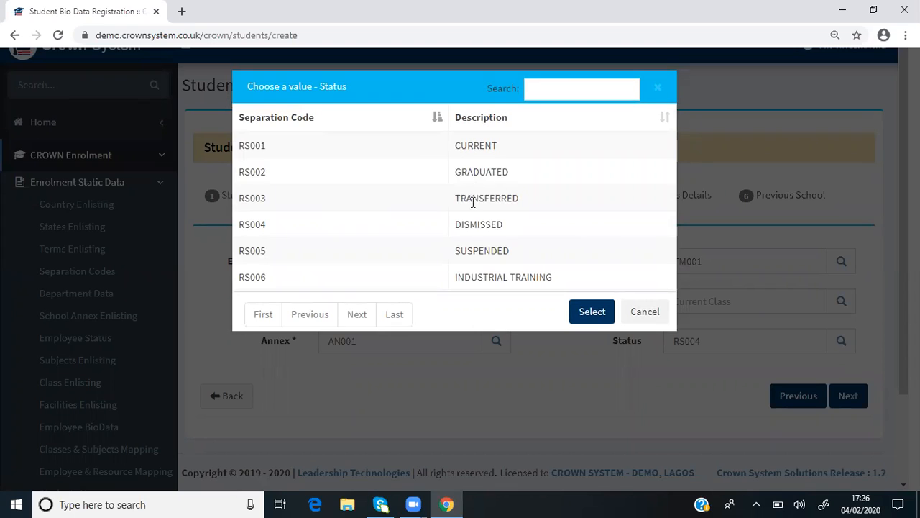
{"action": "left_click", "coordinate": [476, 143]}
{"action": "left_click", "coordinate": [576, 319]}
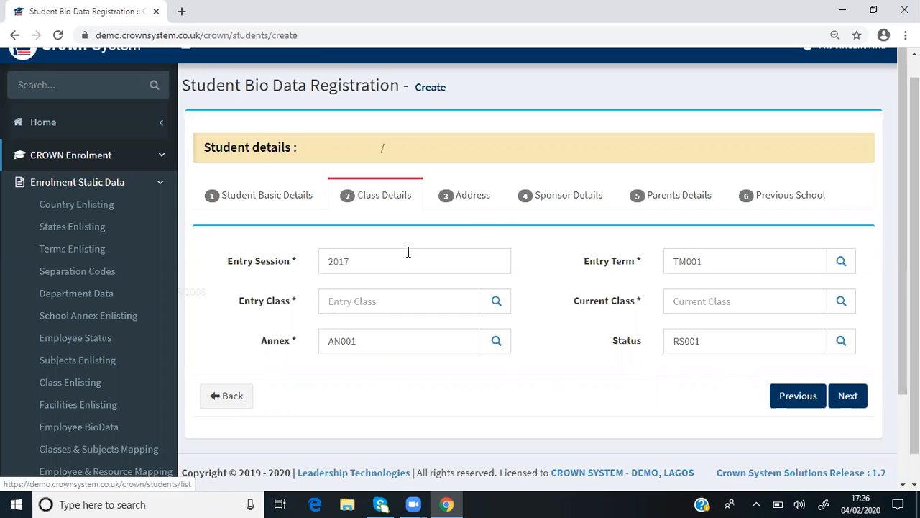
Review the Address and Sponsor Details sections, including the sponsor's telephone and email fields, and advance to Parents Details
{"action": "left_click", "coordinate": [481, 205]}
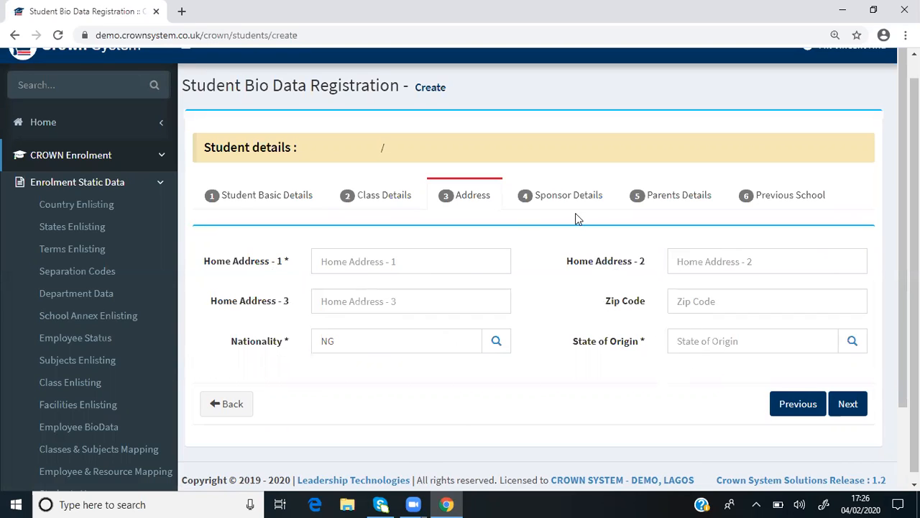
{"action": "left_click", "coordinate": [568, 192]}
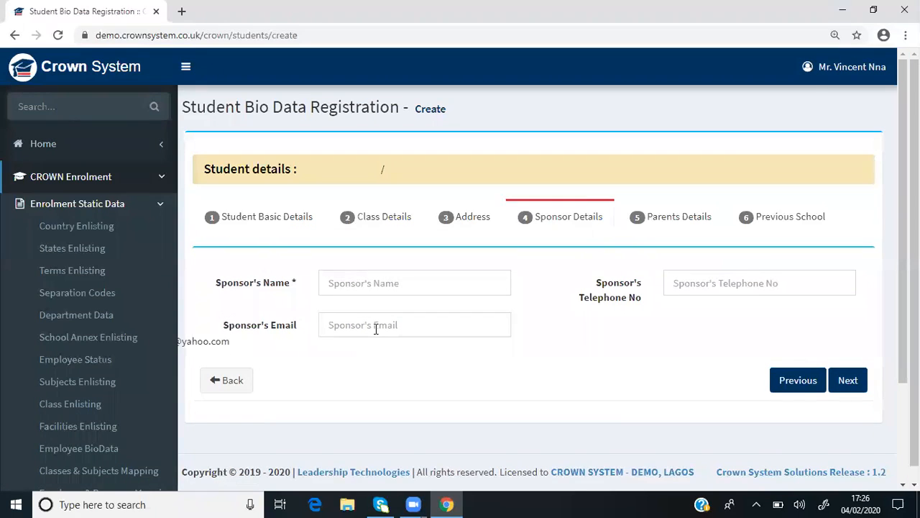
{"action": "left_click", "coordinate": [694, 285]}
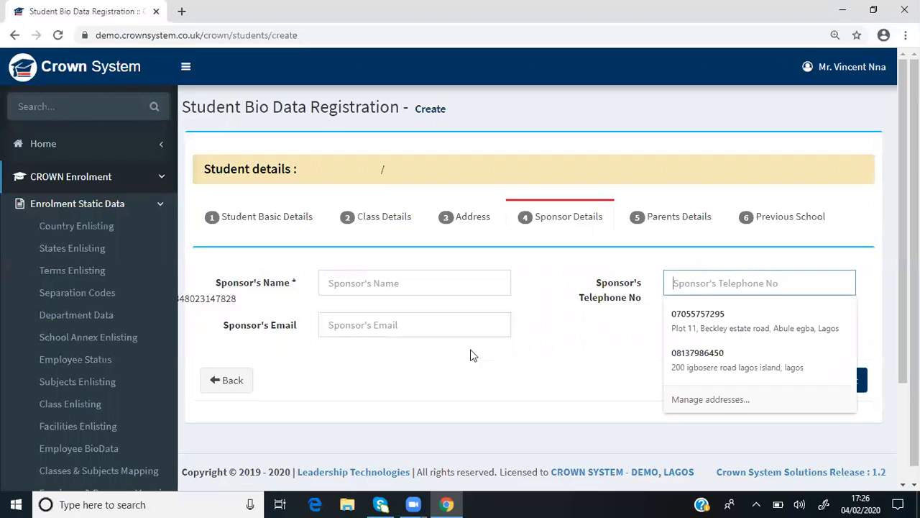
{"action": "left_click", "coordinate": [346, 331]}
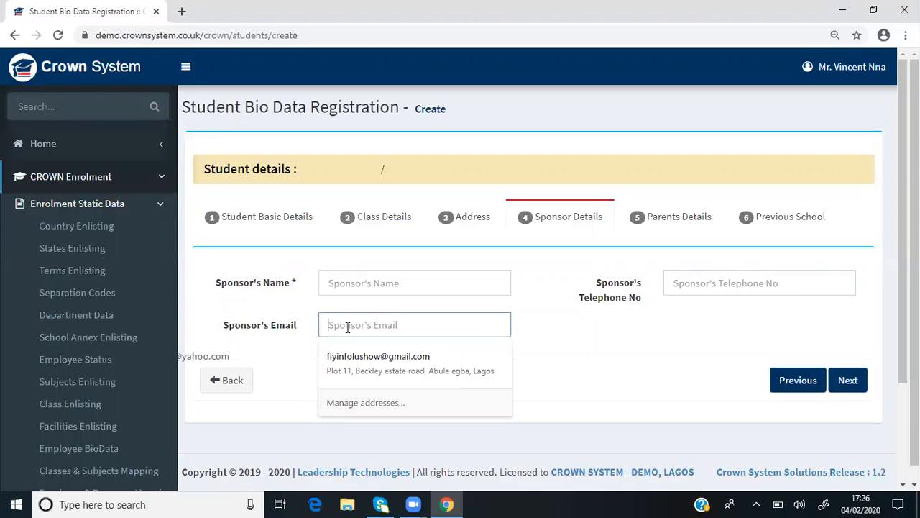
{"action": "left_click", "coordinate": [868, 384]}
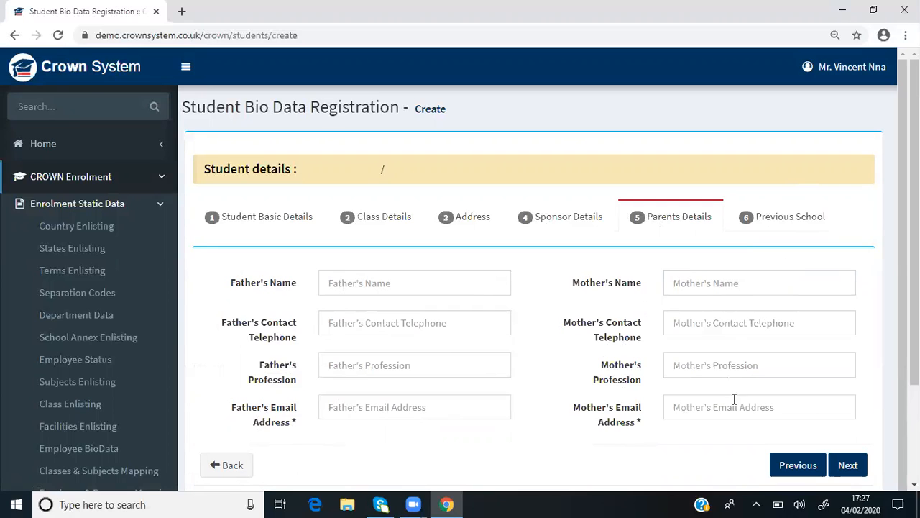
Examine the Previous School section, including the Reason for Leaving options and the Other Information field, without choosing any value
{"action": "left_click", "coordinate": [795, 226]}
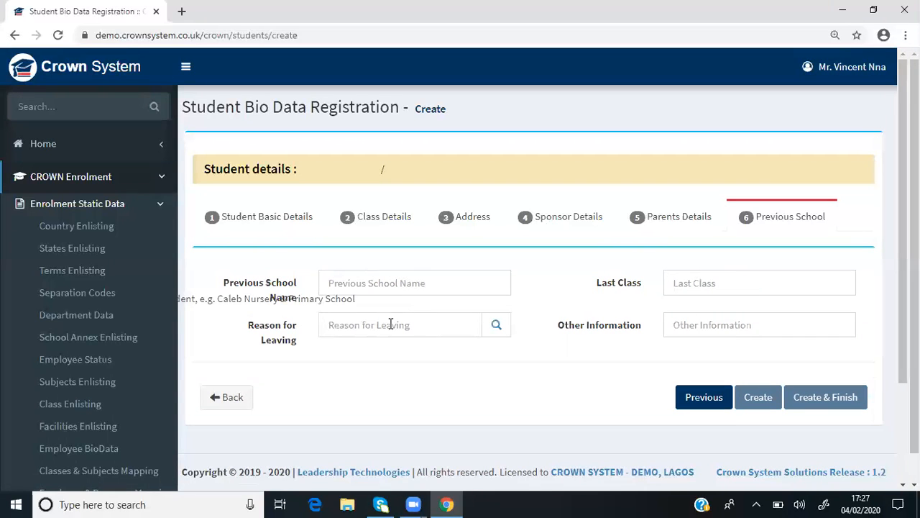
{"action": "left_click", "coordinate": [502, 327]}
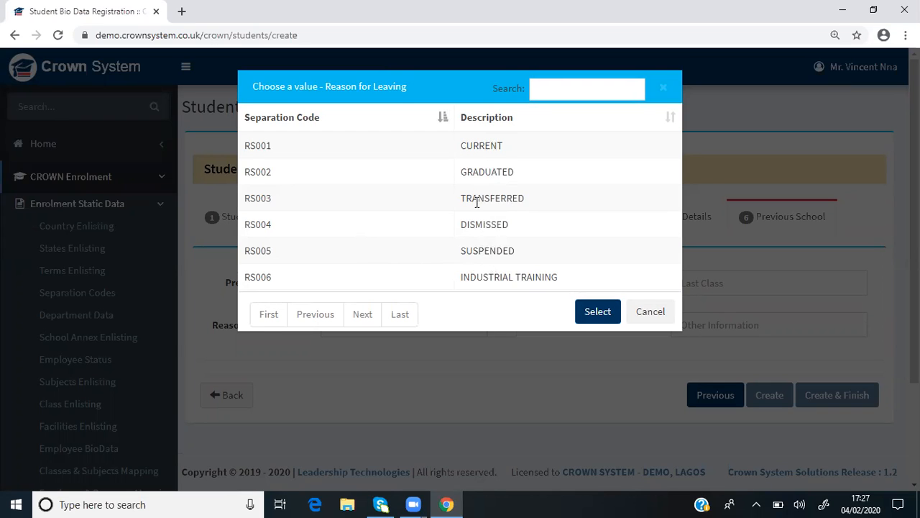
{"action": "left_click", "coordinate": [642, 318]}
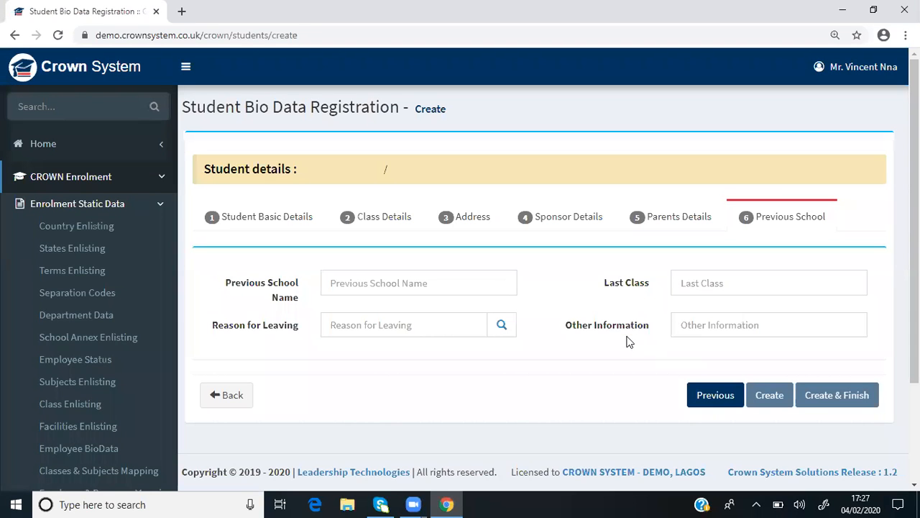
{"action": "left_click", "coordinate": [695, 325]}
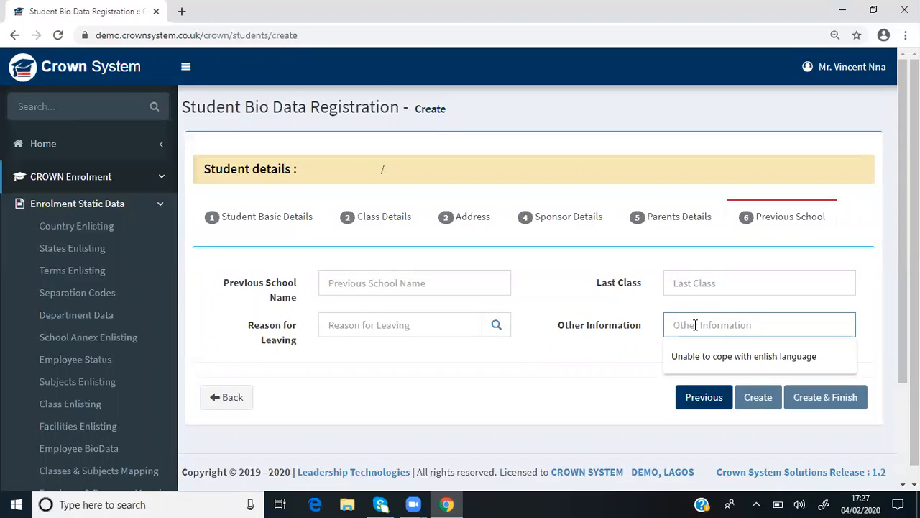
{"action": "left_click", "coordinate": [619, 350]}
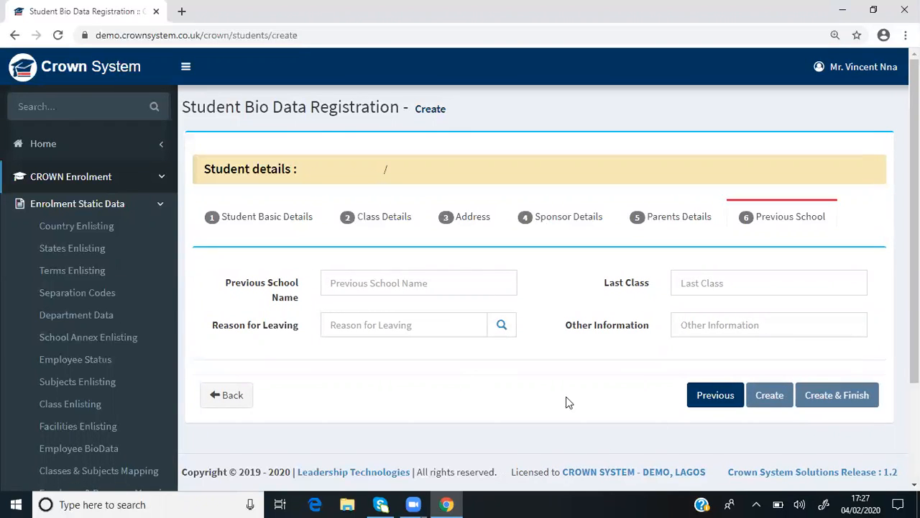
Leave the unsaved form and open the Student Bio Data Registration list for updating existing records
{"action": "scroll", "coordinate": [78, 332], "scroll_direction": "down", "scroll_amount": 2}
{"action": "mouse_move", "coordinate": [78, 333]}
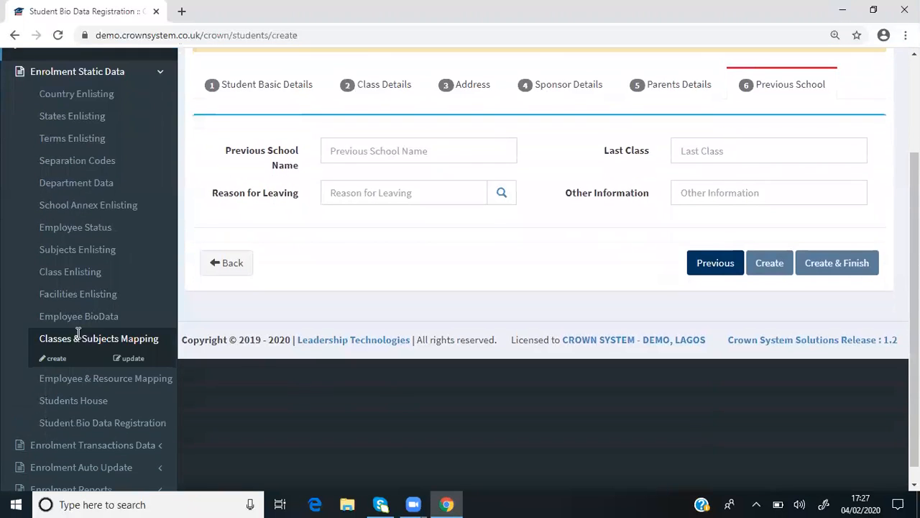
{"action": "mouse_move", "coordinate": [94, 405]}
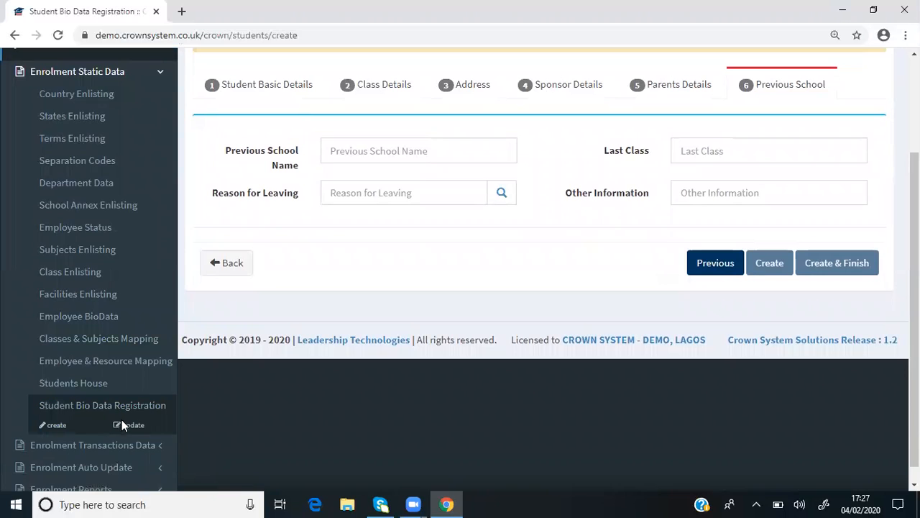
{"action": "left_click", "coordinate": [125, 425]}
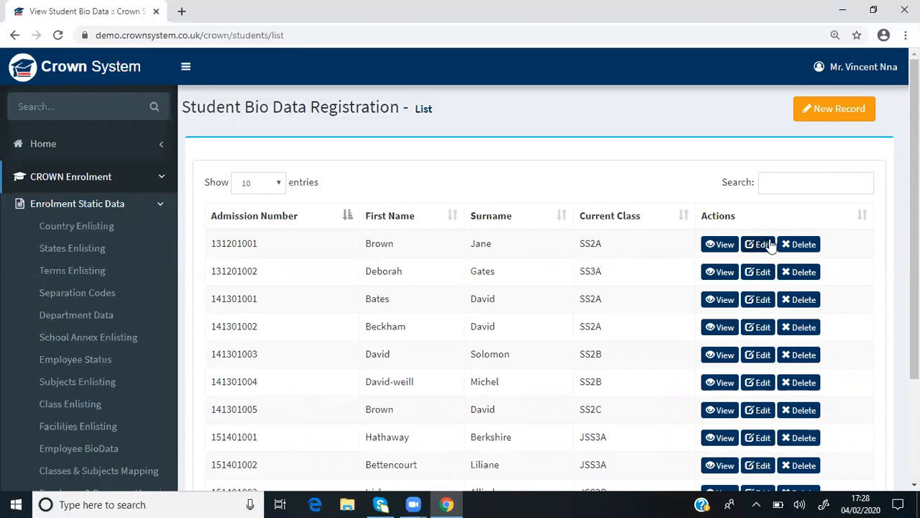
View the first student's bio data record and read its details down to the creation and update information
{"action": "left_click", "coordinate": [723, 247]}
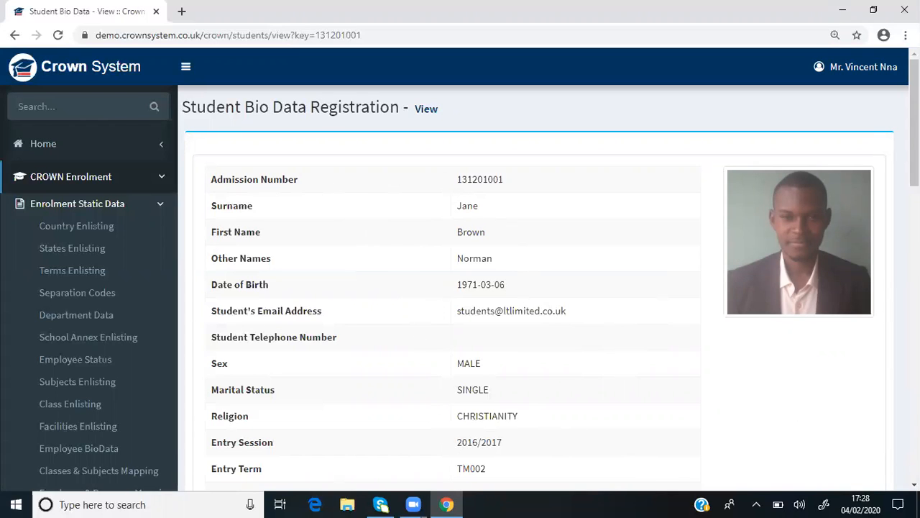
{"action": "scroll", "coordinate": [460, 269], "scroll_direction": "down", "scroll_amount": 3}
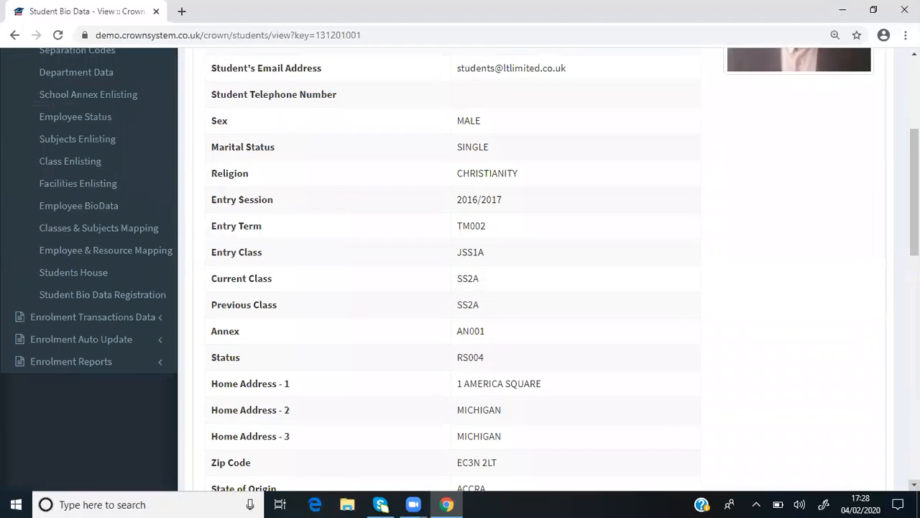
{"action": "scroll", "coordinate": [461, 269], "scroll_direction": "down", "scroll_amount": 2}
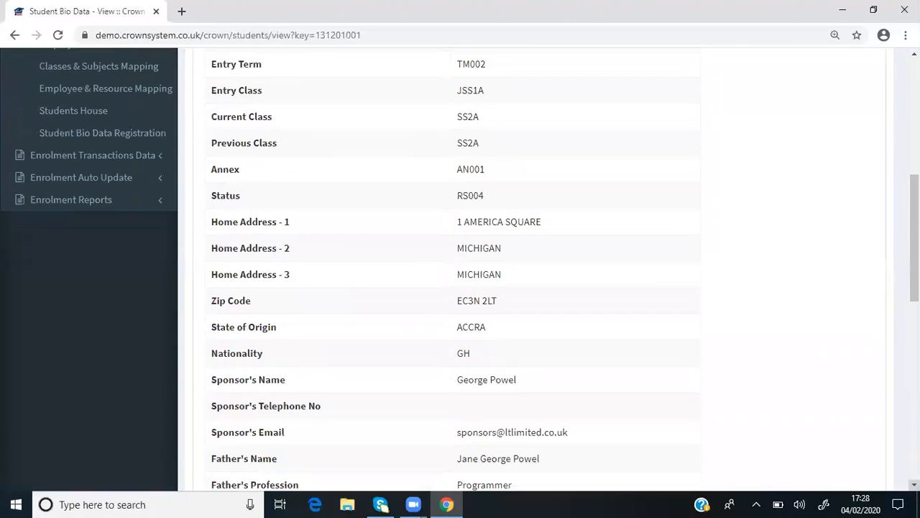
{"action": "scroll", "coordinate": [460, 269], "scroll_direction": "down", "scroll_amount": 7}
{"action": "scroll", "coordinate": [471, 327], "scroll_direction": "down", "scroll_amount": 2}
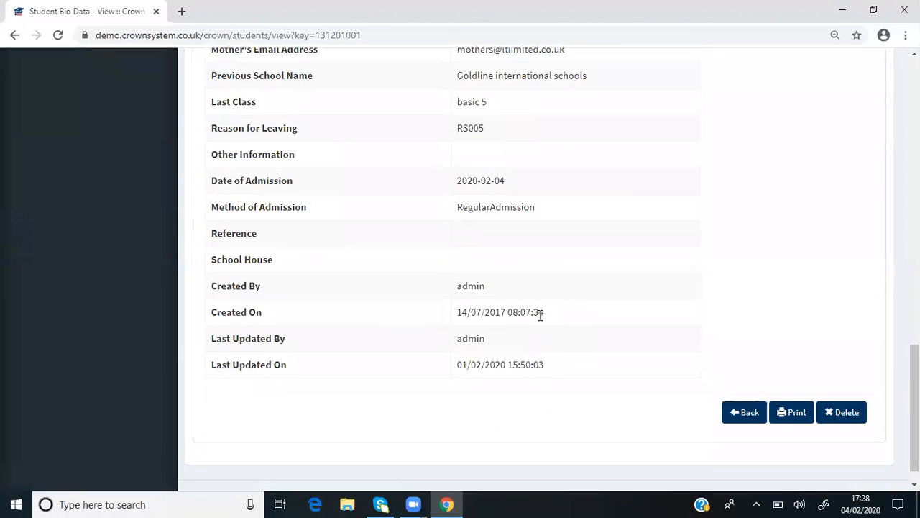
{"action": "scroll", "coordinate": [724, 364], "scroll_direction": "up", "scroll_amount": 2}
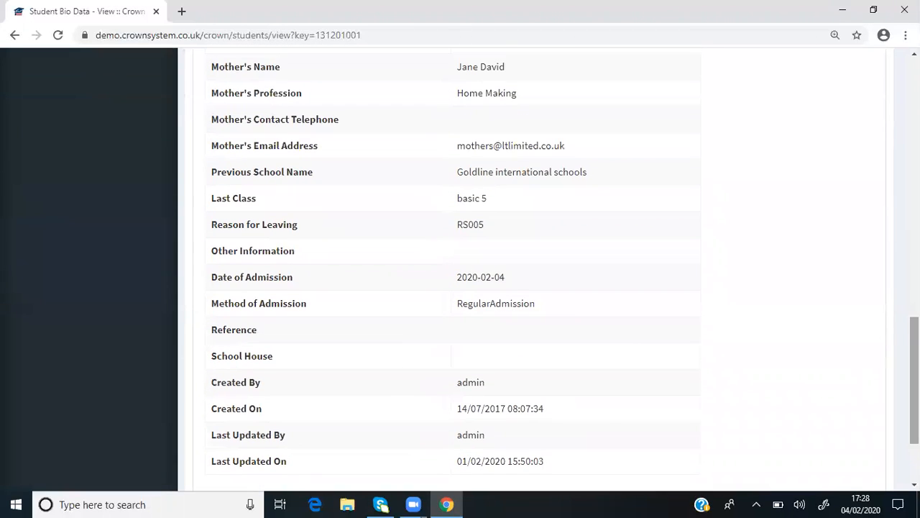
{"action": "scroll", "coordinate": [824, 409], "scroll_direction": "down", "scroll_amount": 3}
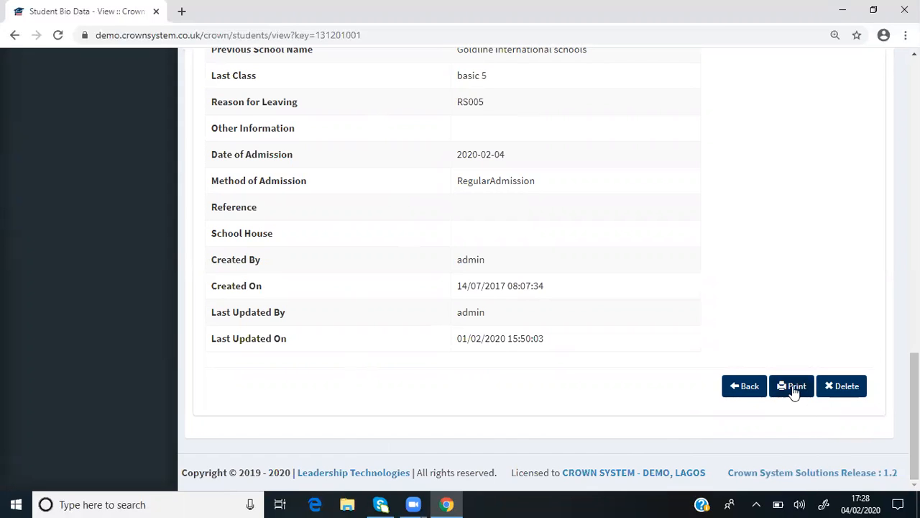
Leave the student's bio data record and open the Enrolment Data Entry list for updating existing records
{"action": "left_click_drag", "start_coordinate": [915, 415], "coordinate": [914, 127]}
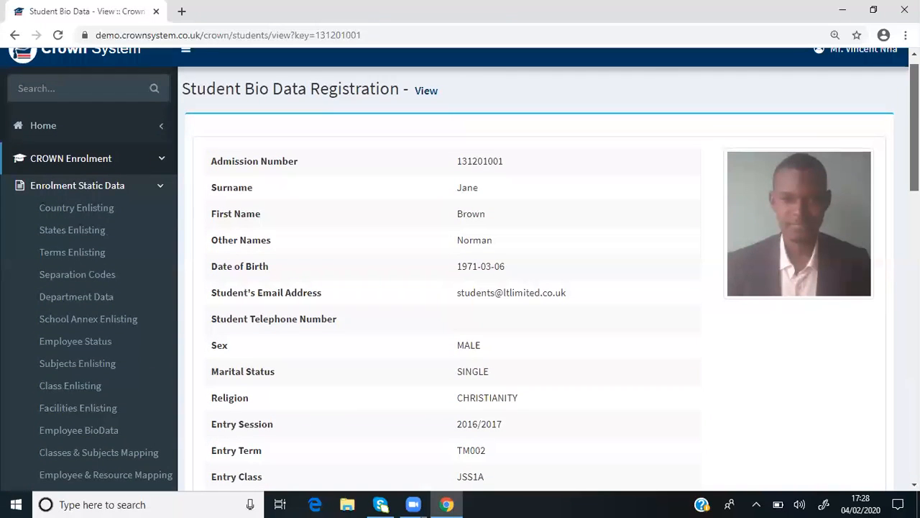
{"action": "left_click", "coordinate": [87, 188]}
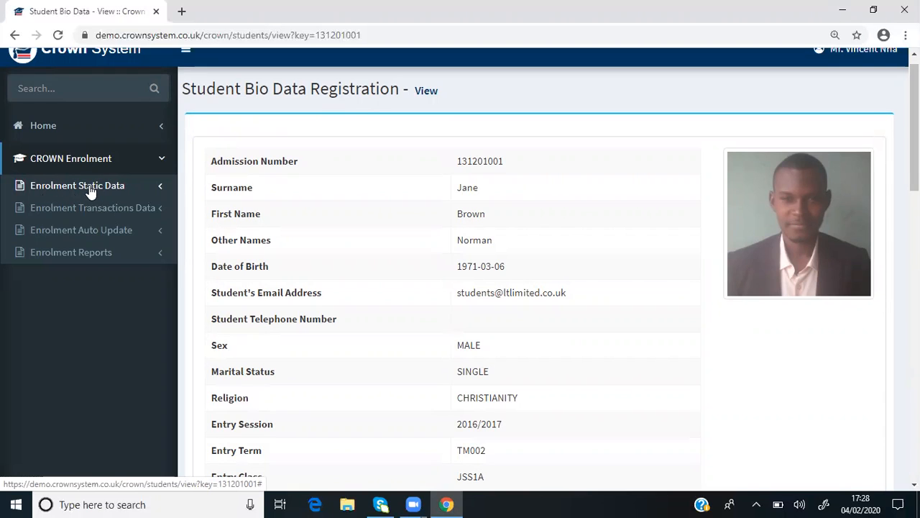
{"action": "left_click", "coordinate": [124, 209]}
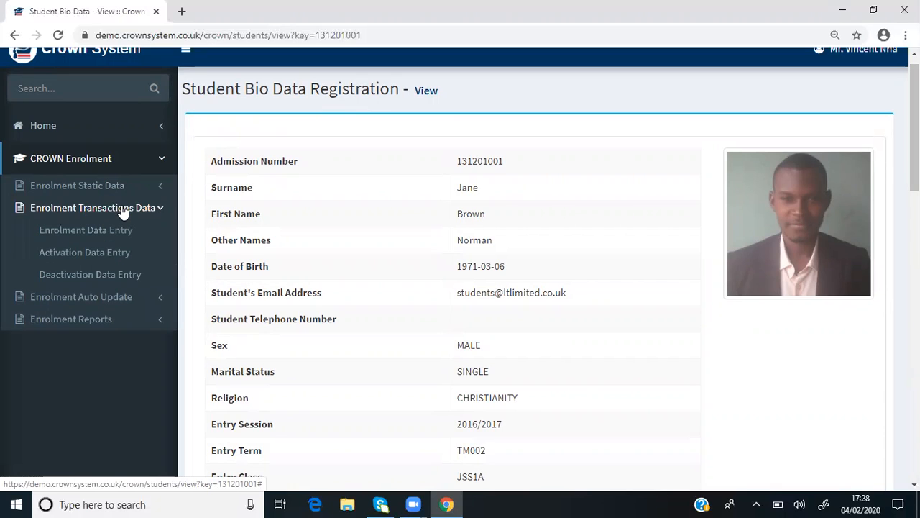
{"action": "left_click", "coordinate": [105, 228]}
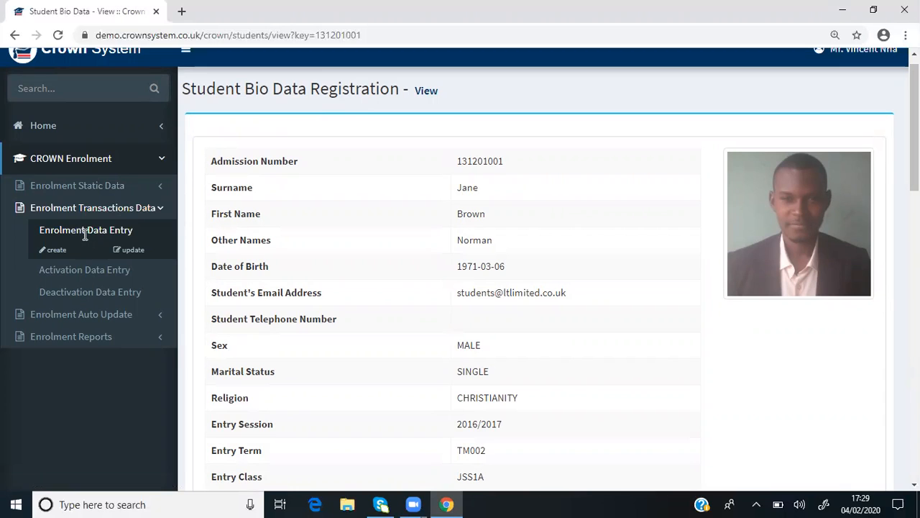
{"action": "left_click", "coordinate": [163, 190]}
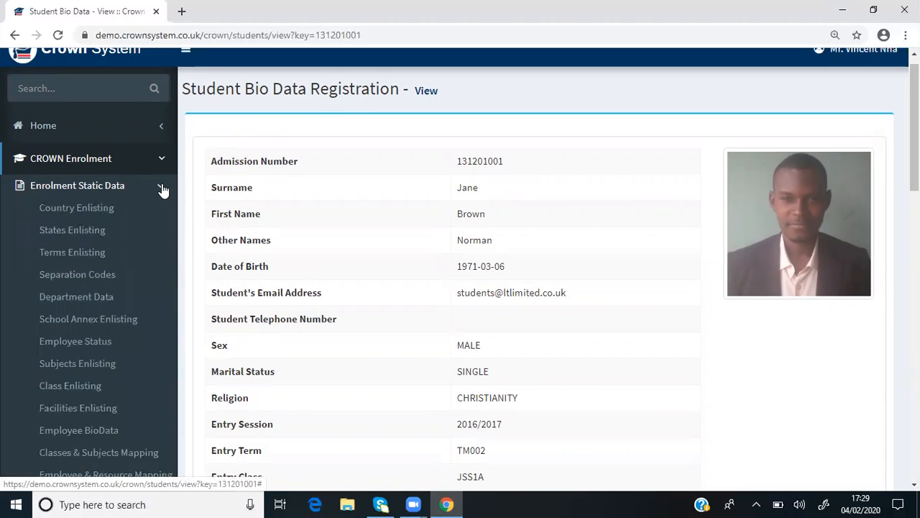
{"action": "left_click", "coordinate": [163, 189]}
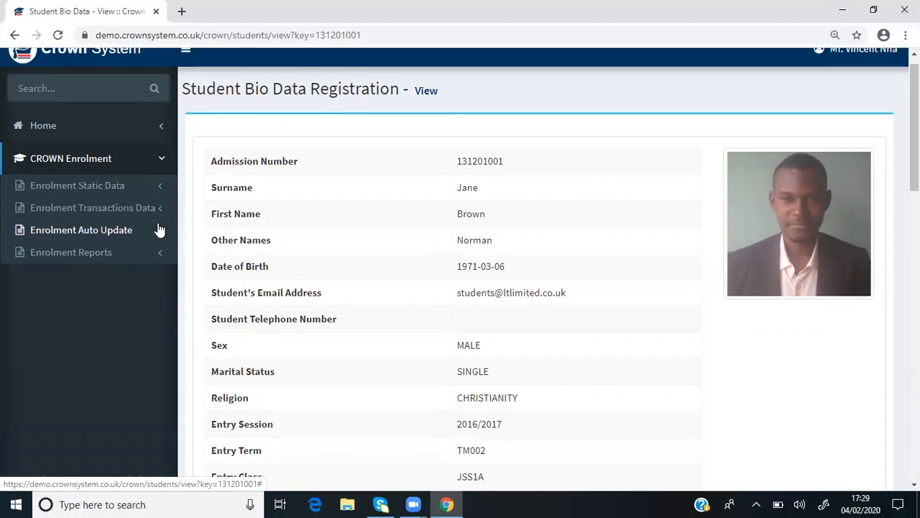
{"action": "left_click", "coordinate": [160, 230]}
{"action": "left_click", "coordinate": [162, 229]}
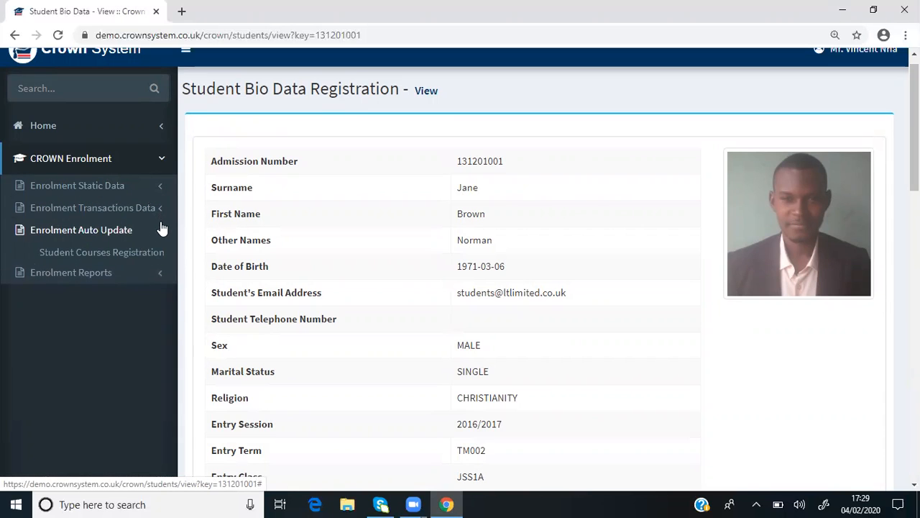
{"action": "left_click", "coordinate": [162, 213]}
{"action": "left_click", "coordinate": [90, 230]}
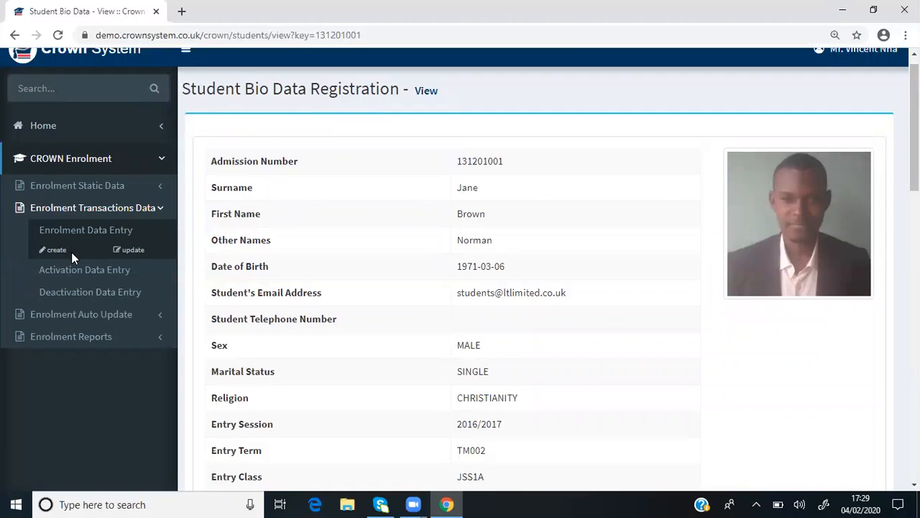
{"action": "left_click", "coordinate": [133, 251]}
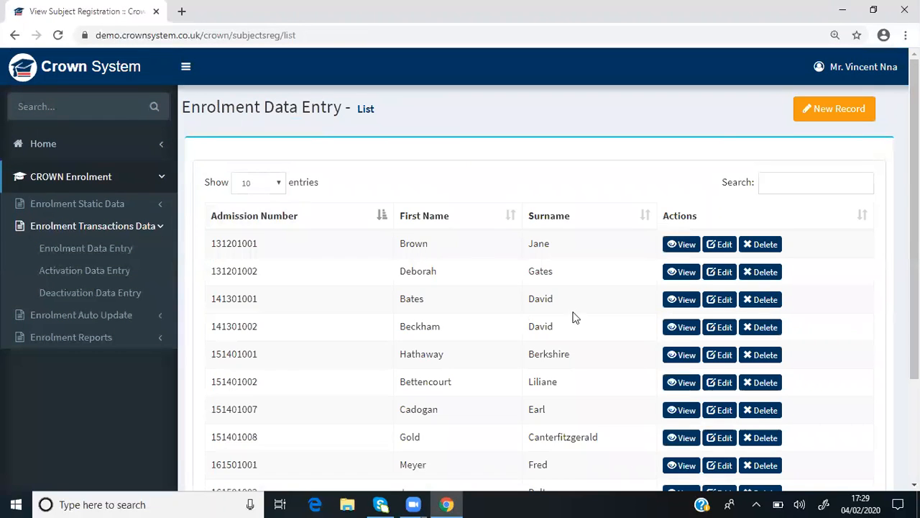
View the first student's enrolment record, read through its Subjects Enrollment Details, and return to the list
{"action": "left_click", "coordinate": [682, 246]}
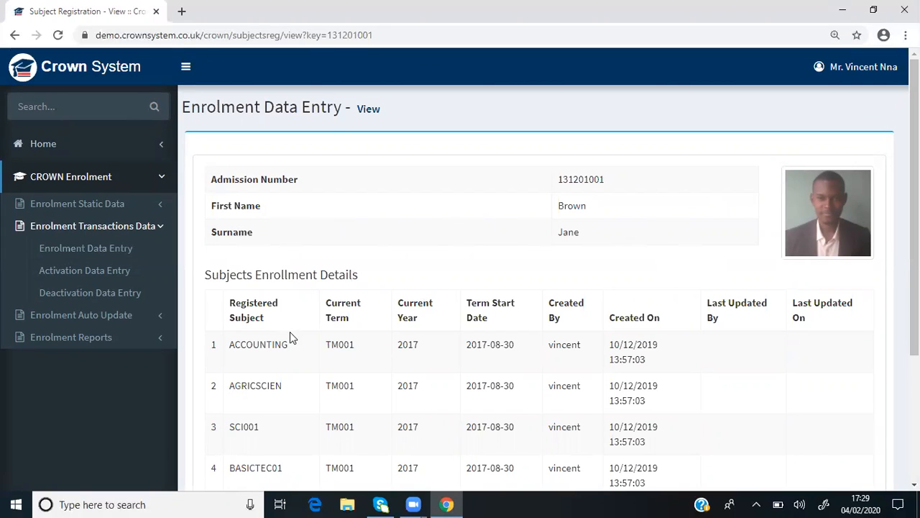
{"action": "scroll", "coordinate": [288, 502], "scroll_direction": "down", "scroll_amount": 3}
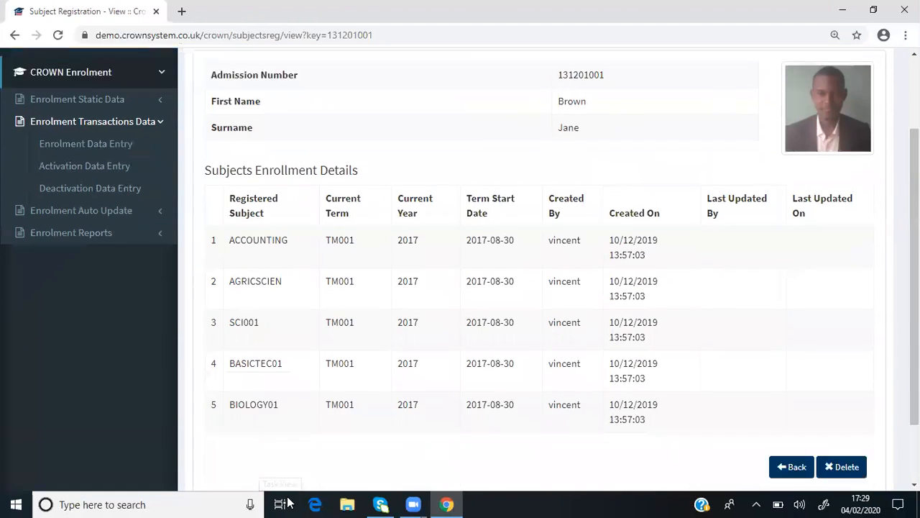
{"action": "scroll", "coordinate": [287, 502], "scroll_direction": "up", "scroll_amount": 2}
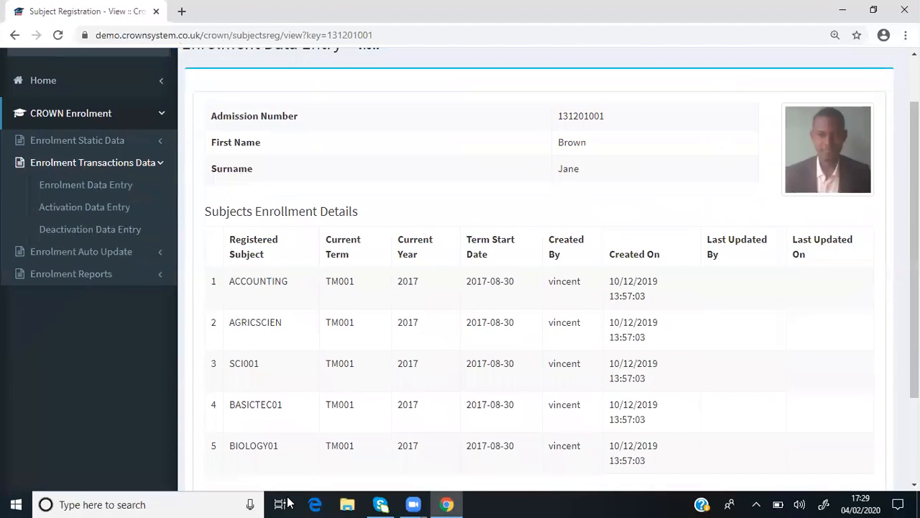
{"action": "scroll", "coordinate": [287, 502], "scroll_direction": "down", "scroll_amount": 2}
{"action": "scroll", "coordinate": [287, 502], "scroll_direction": "up", "scroll_amount": 4}
{"action": "scroll", "coordinate": [287, 502], "scroll_direction": "down", "scroll_amount": 4}
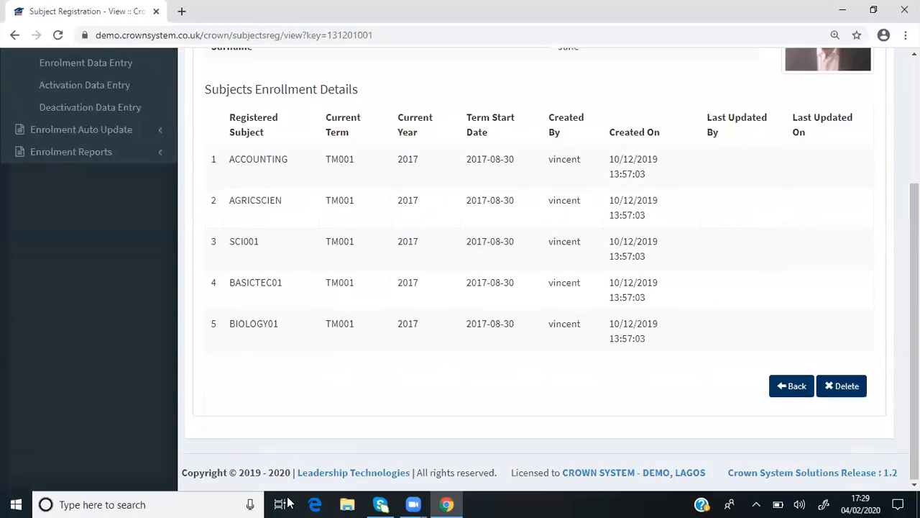
{"action": "scroll", "coordinate": [288, 502], "scroll_direction": "up", "scroll_amount": 3}
{"action": "scroll", "coordinate": [288, 501], "scroll_direction": "down", "scroll_amount": 3}
{"action": "left_click", "coordinate": [793, 388]}
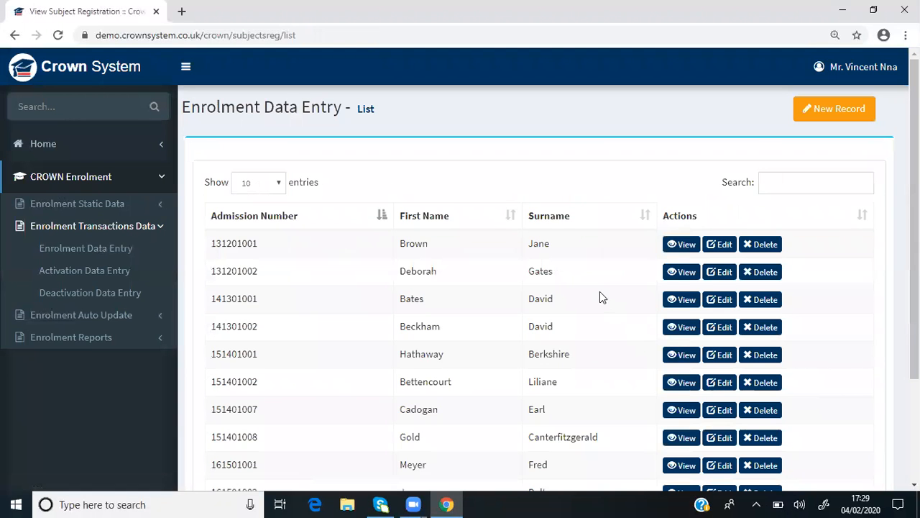
Open the first student's enrolment record for editing and review its subject, term, year and start date rows
{"action": "left_click", "coordinate": [725, 244]}
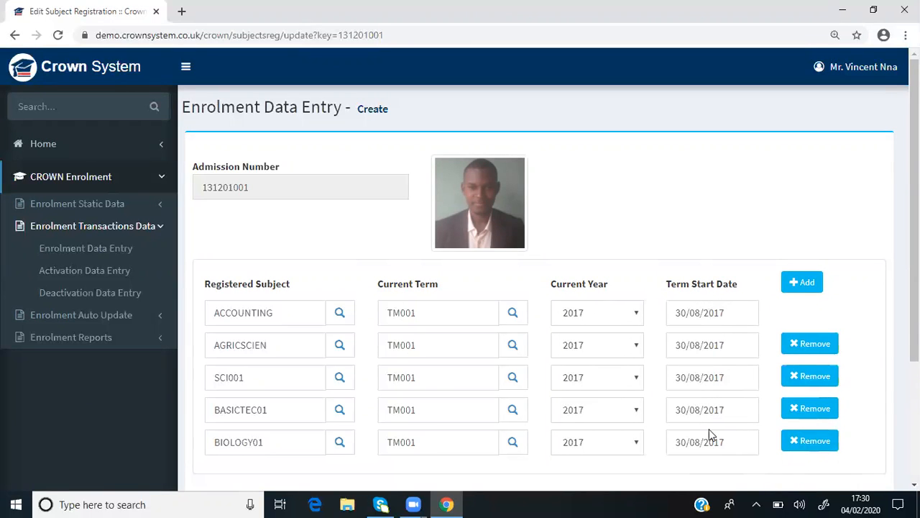
{"action": "scroll", "coordinate": [546, 288], "scroll_direction": "down", "scroll_amount": 1}
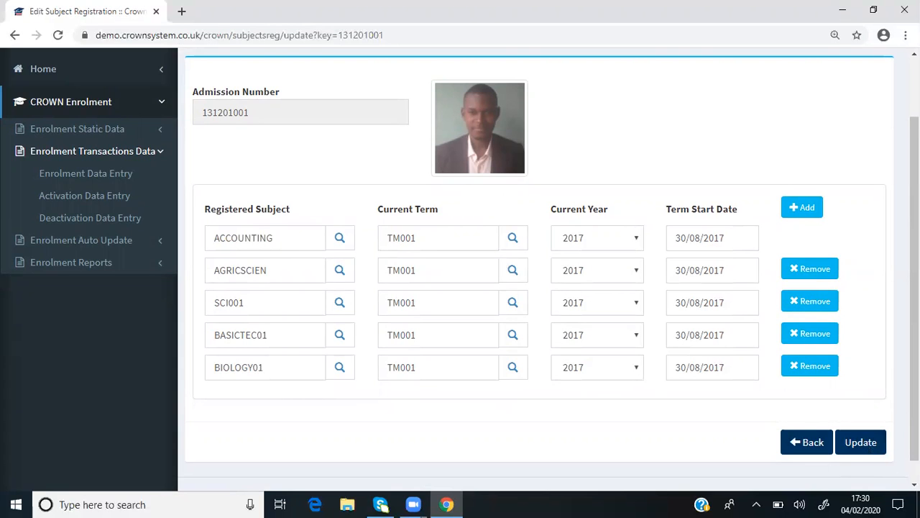
{"action": "left_click_drag", "start_coordinate": [915, 431], "coordinate": [914, 387]}
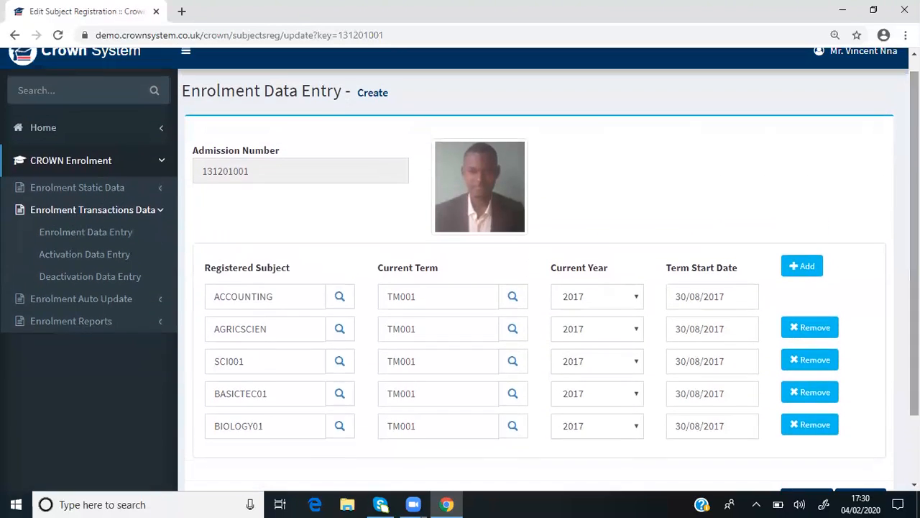
Try a new enrolment entry for the seventh listed student with a second subject row, leaving it unsaved
{"action": "left_click", "coordinate": [60, 234]}
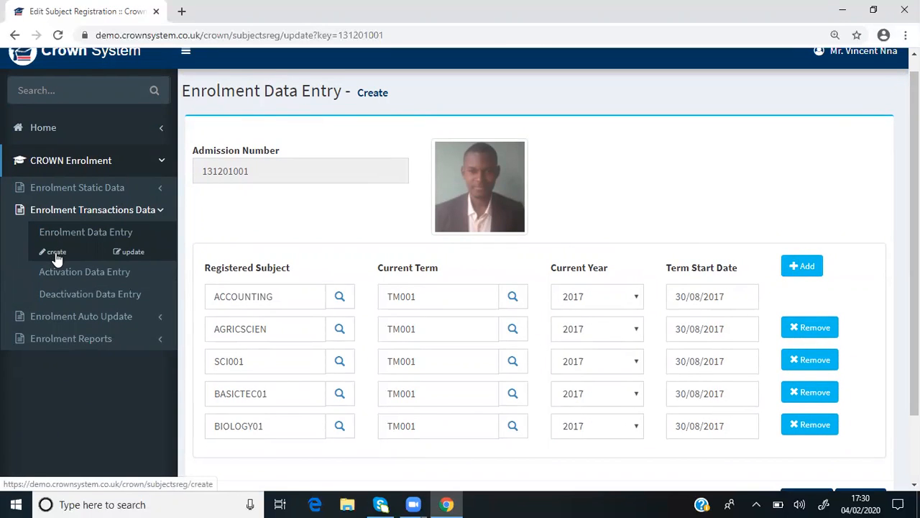
{"action": "left_click", "coordinate": [57, 255]}
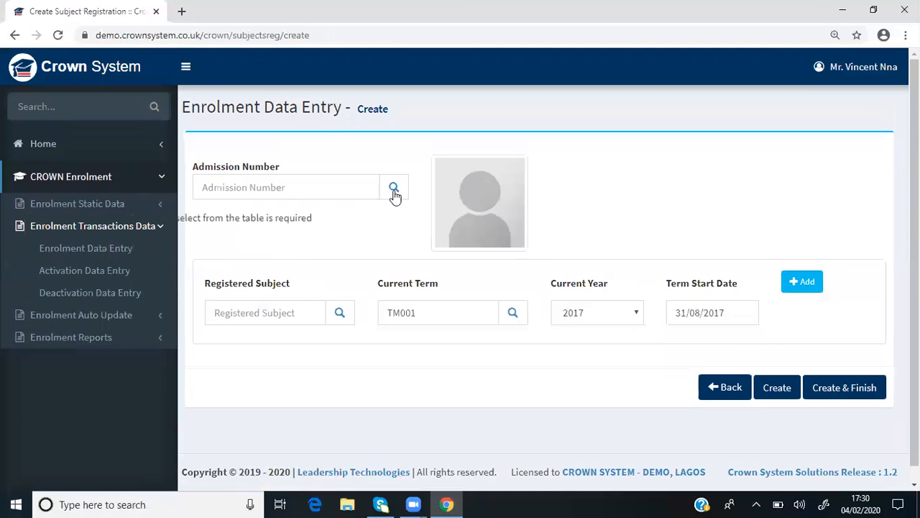
{"action": "left_click", "coordinate": [397, 189]}
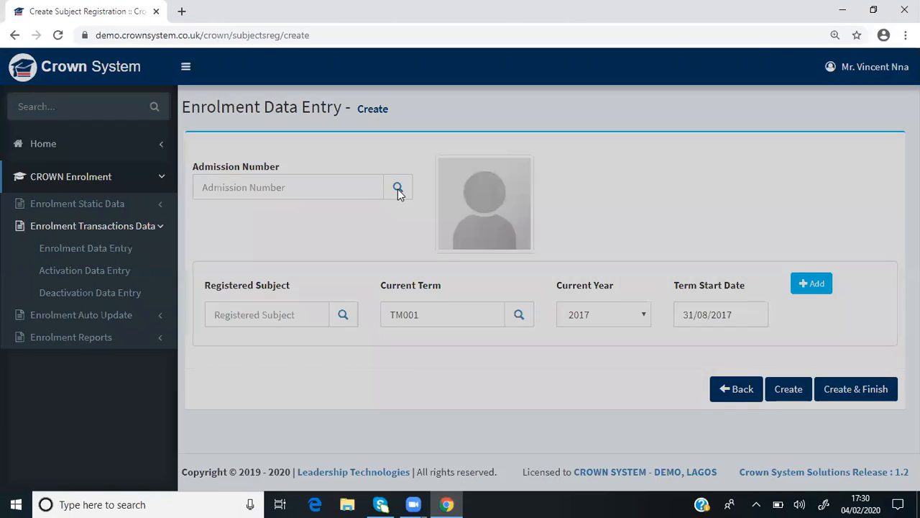
{"action": "left_click", "coordinate": [448, 303]}
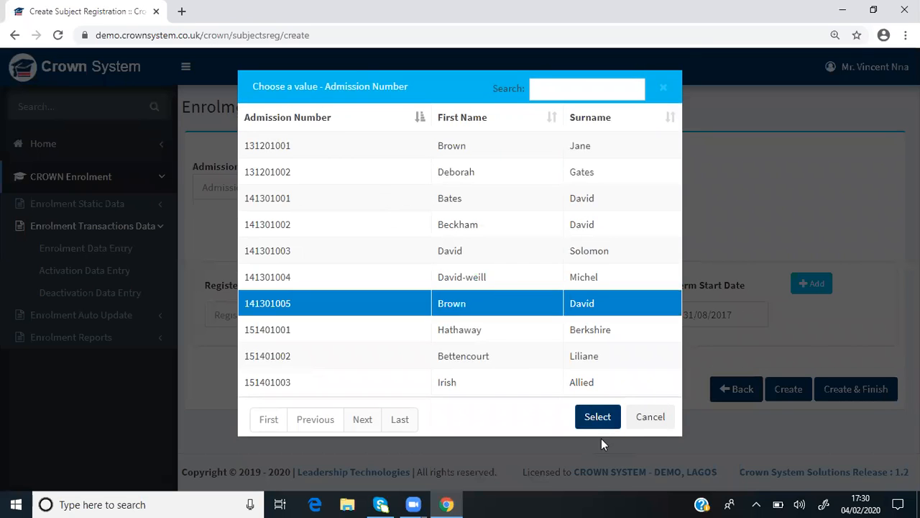
{"action": "left_click", "coordinate": [599, 421]}
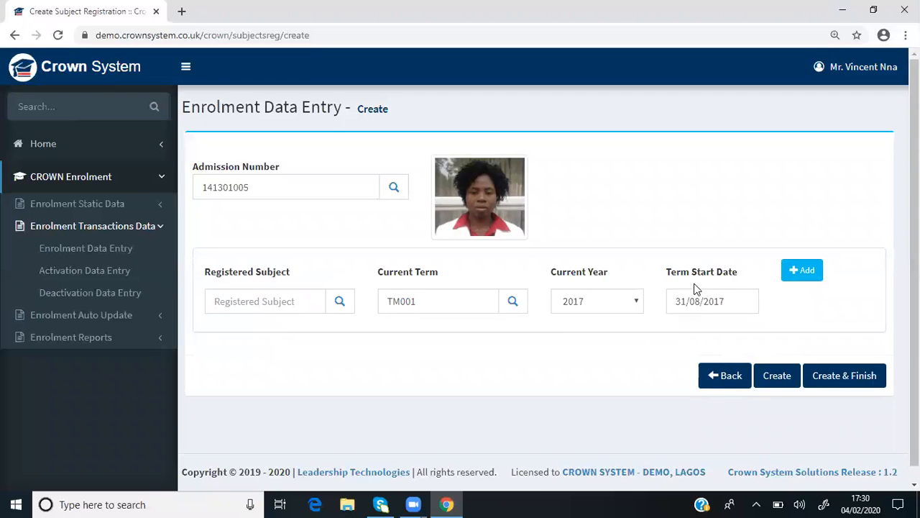
{"action": "left_click", "coordinate": [820, 272]}
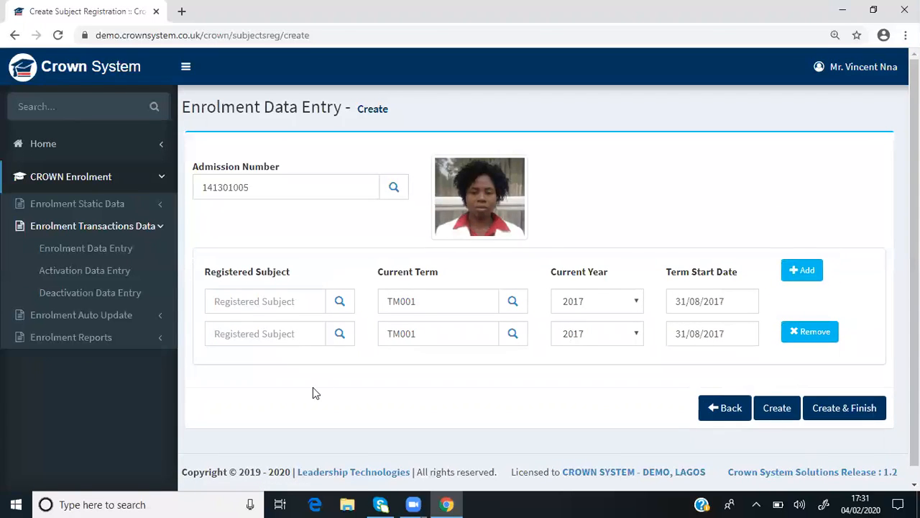
{"action": "left_click", "coordinate": [732, 417]}
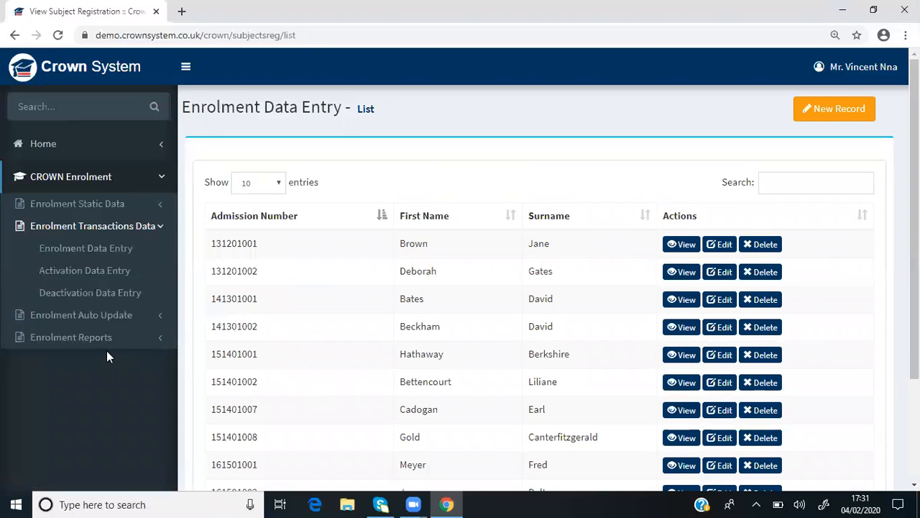
Open the Student Courses Registration auto update and dismiss the confirmation for re-running the registration
{"action": "mouse_move", "coordinate": [96, 250]}
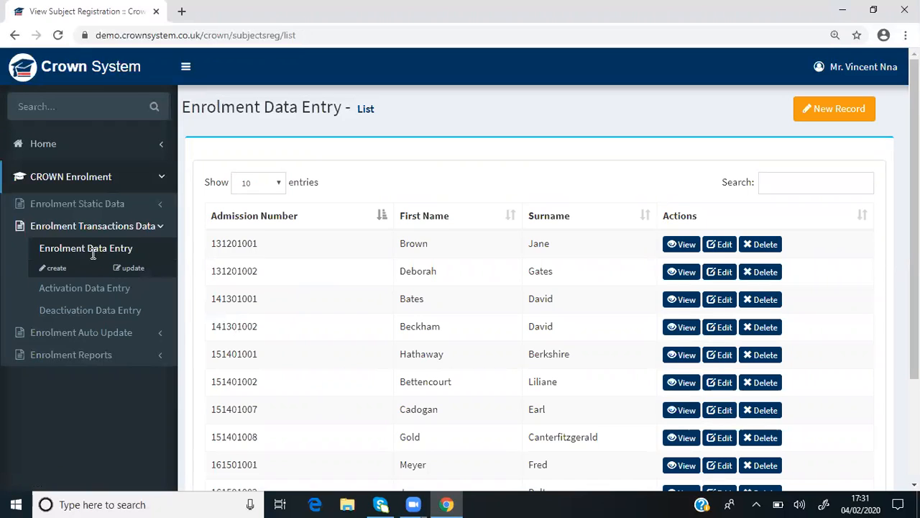
{"action": "left_click", "coordinate": [159, 227]}
{"action": "left_click", "coordinate": [160, 250]}
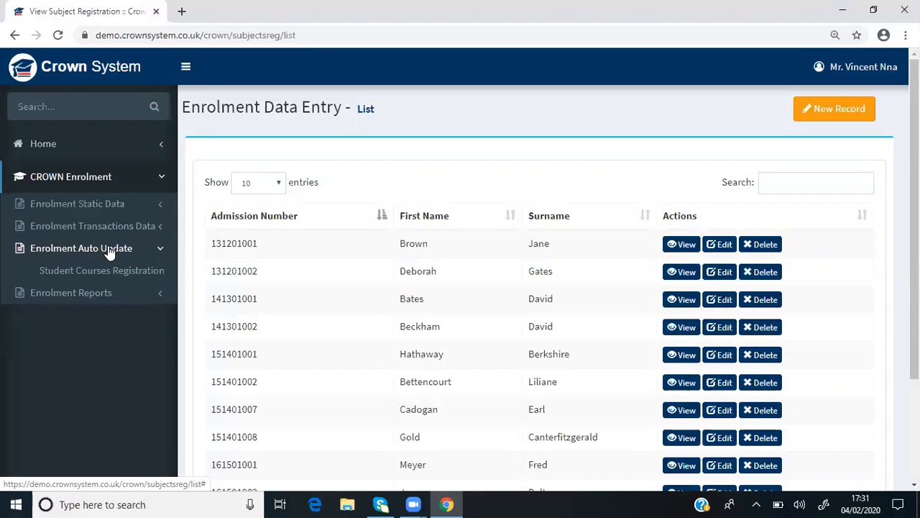
{"action": "left_click", "coordinate": [159, 230]}
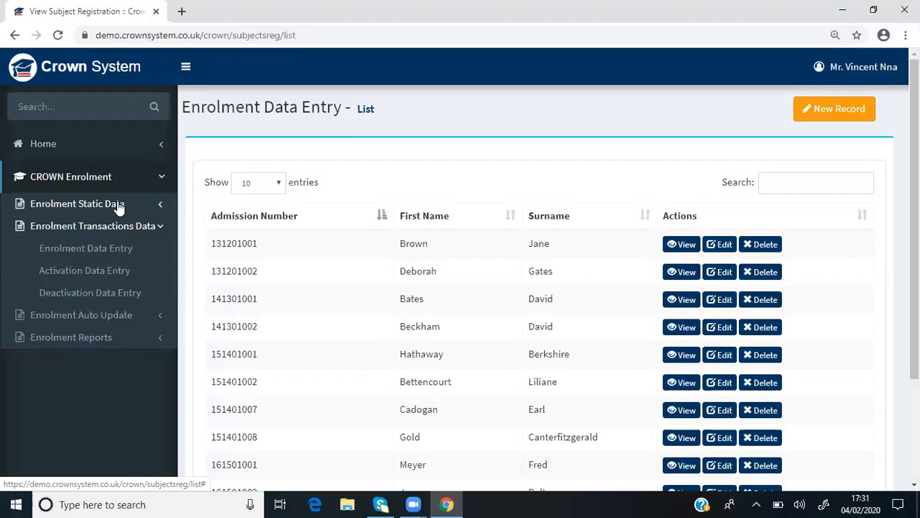
{"action": "left_click", "coordinate": [159, 228]}
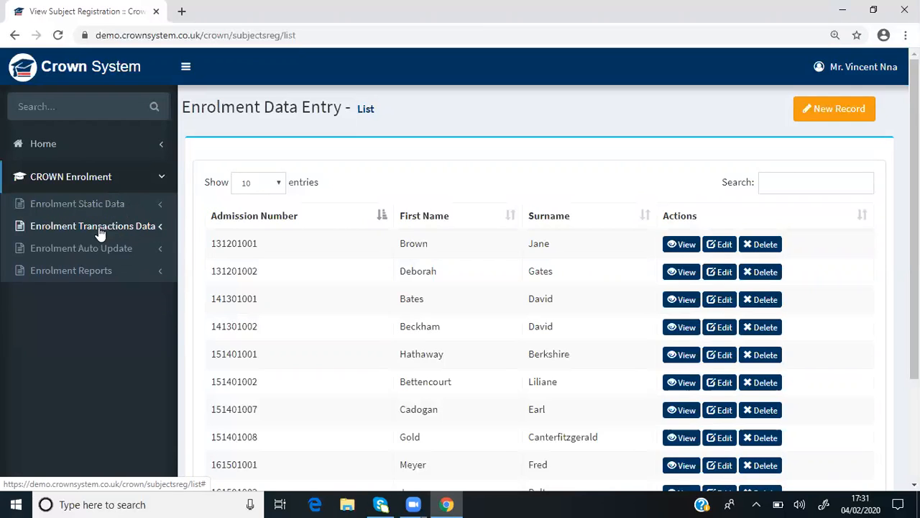
{"action": "left_click", "coordinate": [160, 249]}
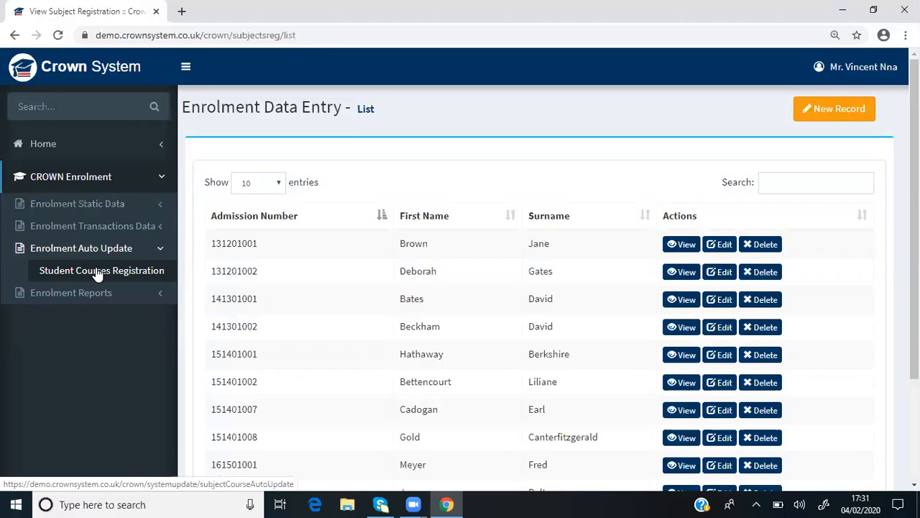
{"action": "left_click", "coordinate": [89, 277]}
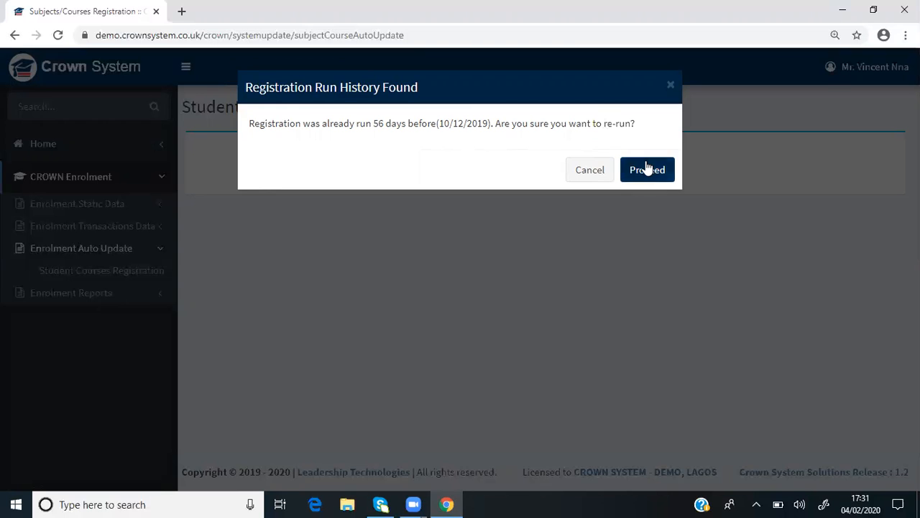
{"action": "left_click", "coordinate": [670, 87]}
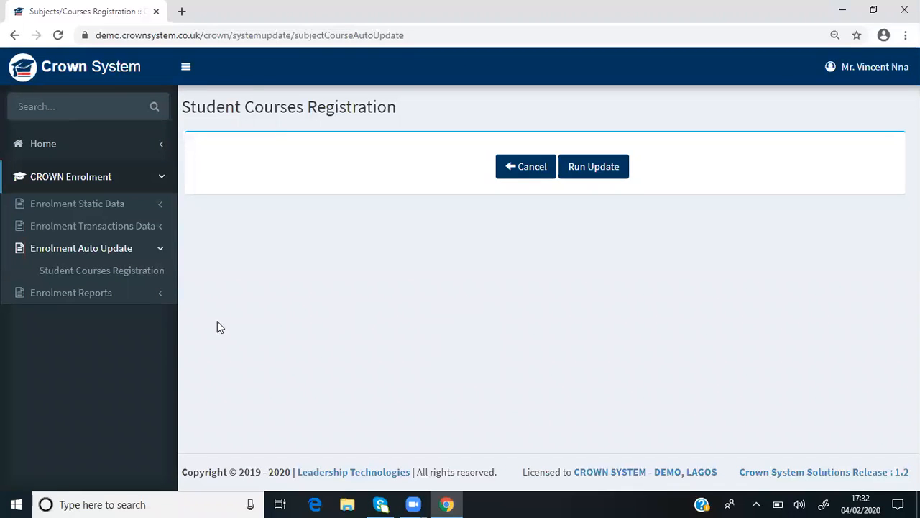
Examine the create and update options of Activation Data Entry and Deactivation Data Entry in Enrolment Transactions Data
{"action": "left_click", "coordinate": [161, 251]}
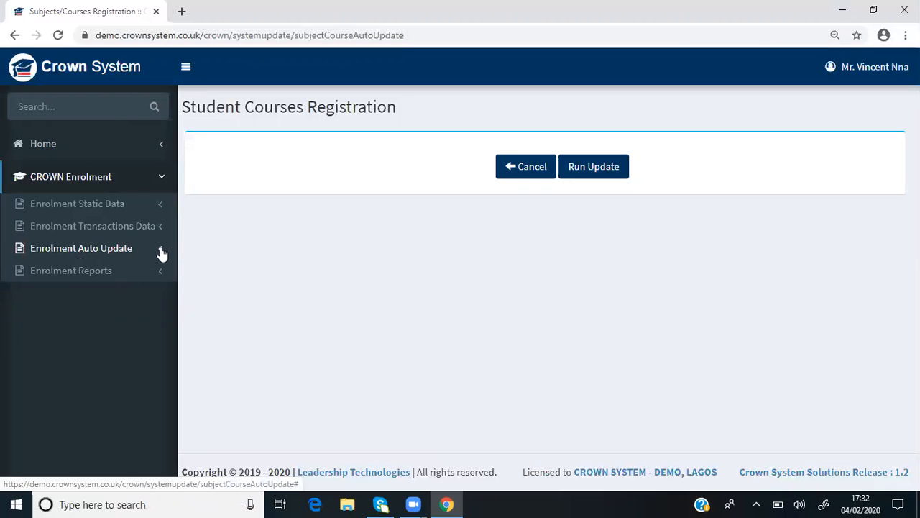
{"action": "left_click", "coordinate": [164, 230]}
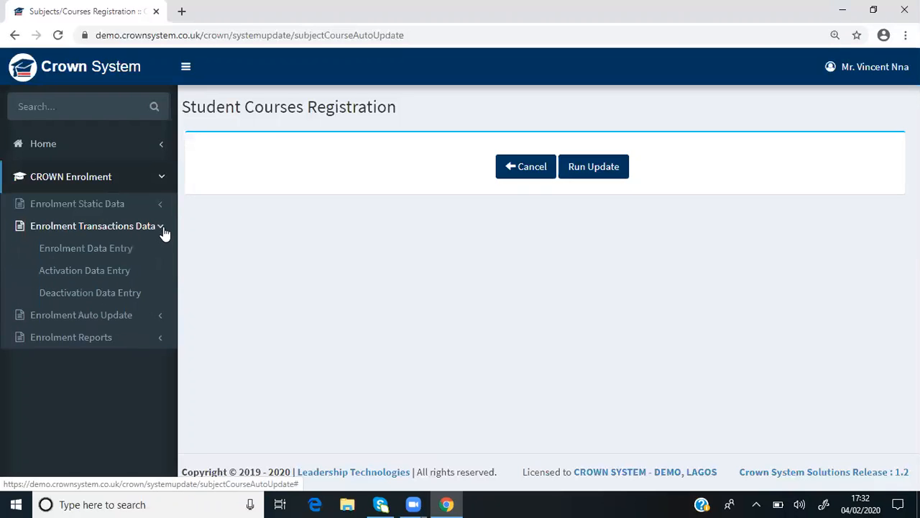
{"action": "mouse_move", "coordinate": [115, 286]}
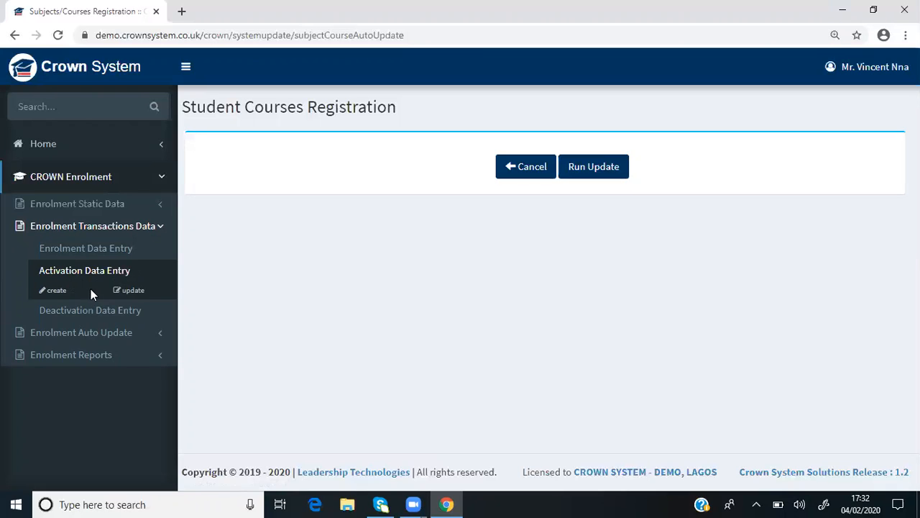
{"action": "mouse_move", "coordinate": [78, 311]}
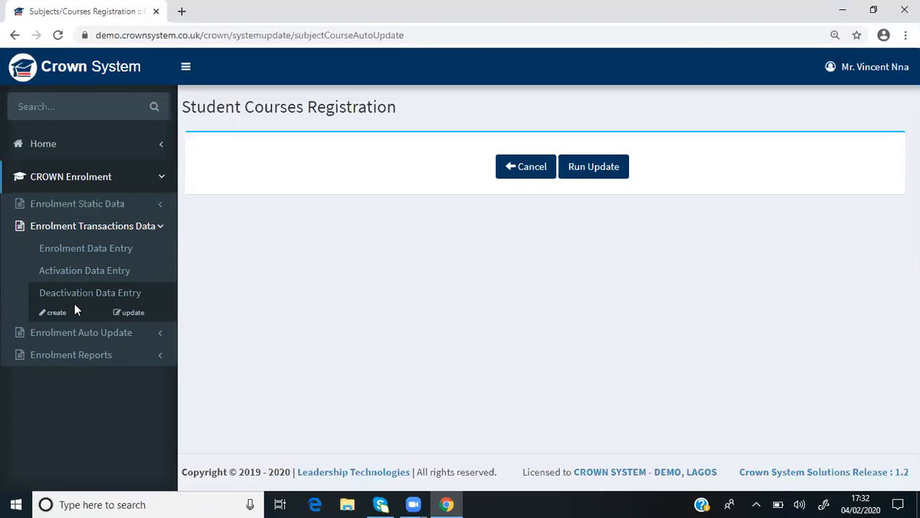
{"action": "mouse_move", "coordinate": [94, 269]}
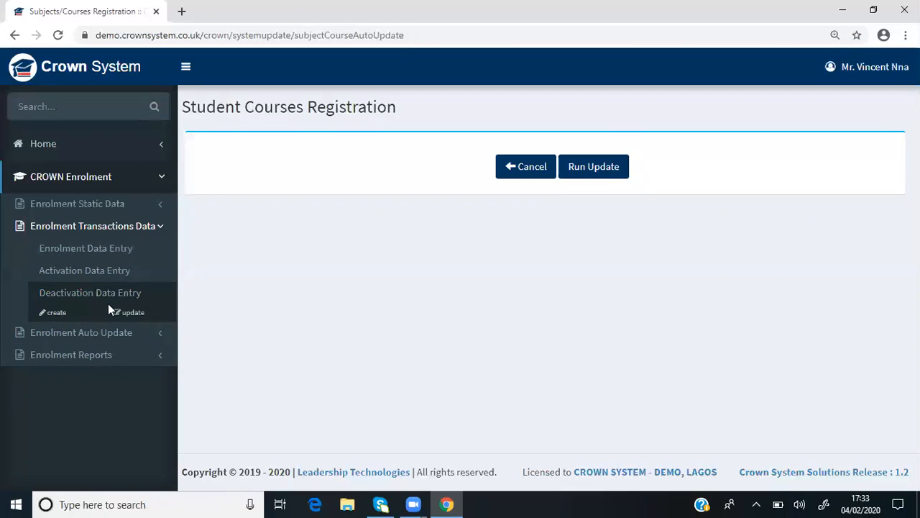
View the deactivation records list and start a new deactivation entry for the sixth listed student
{"action": "left_click", "coordinate": [133, 315]}
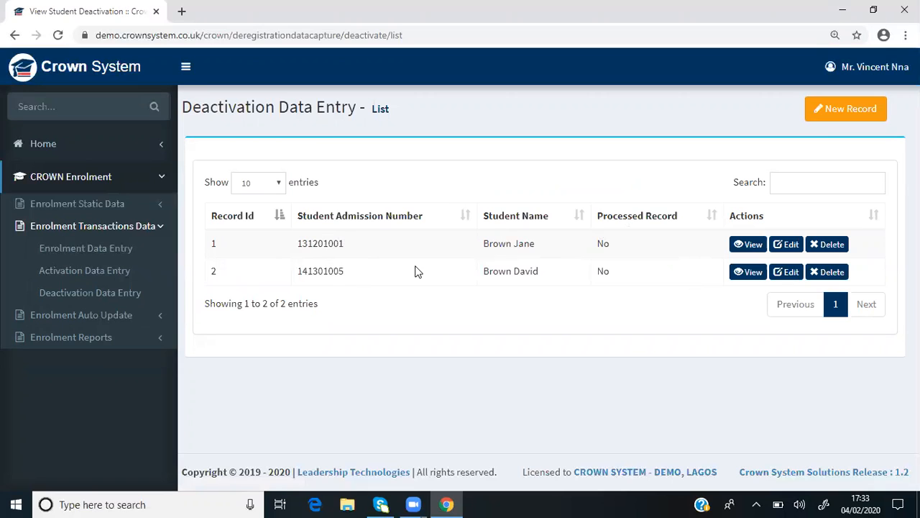
{"action": "mouse_move", "coordinate": [89, 291]}
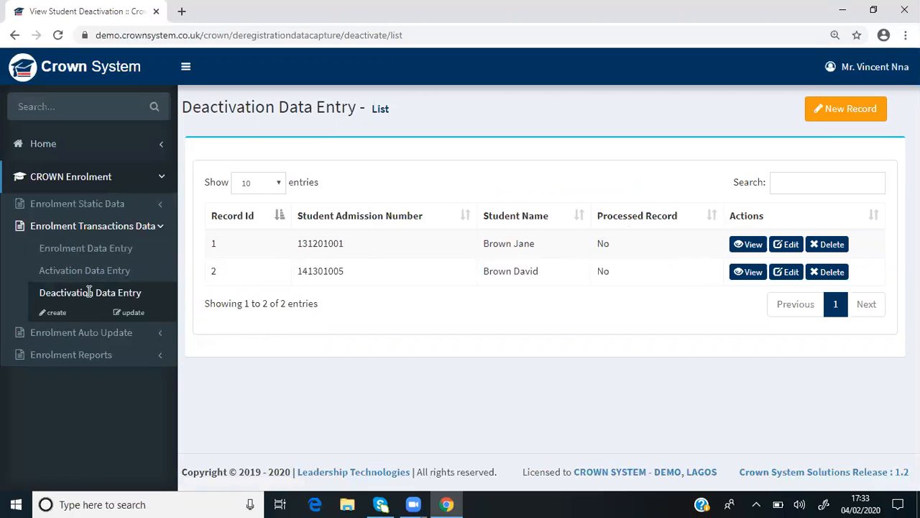
{"action": "left_click", "coordinate": [54, 315]}
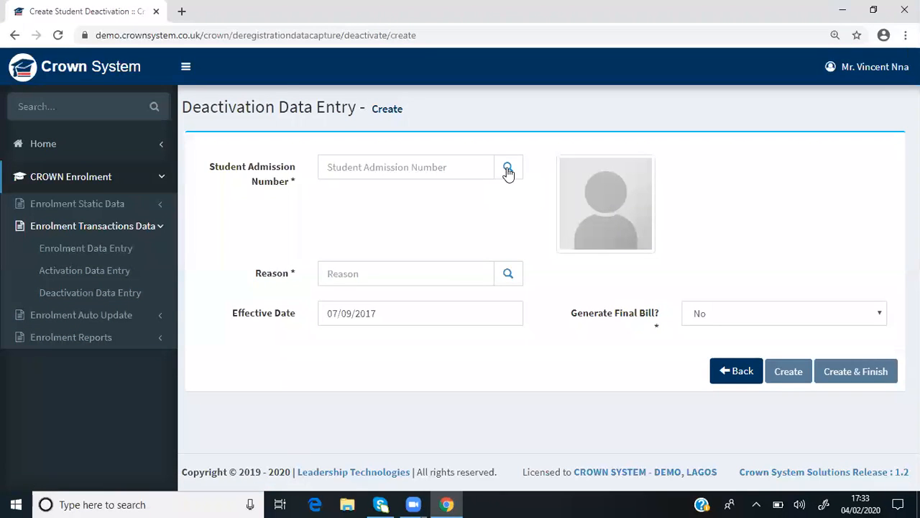
{"action": "left_click", "coordinate": [509, 169]}
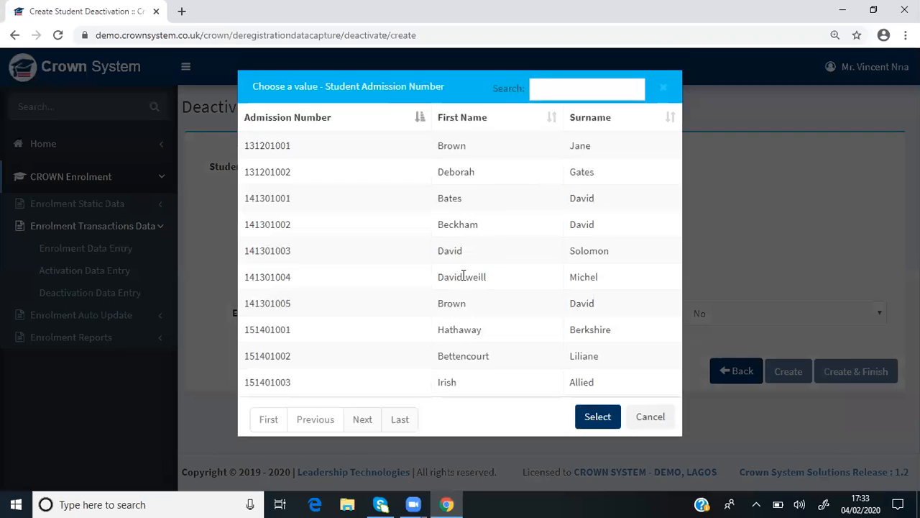
{"action": "left_click", "coordinate": [463, 276]}
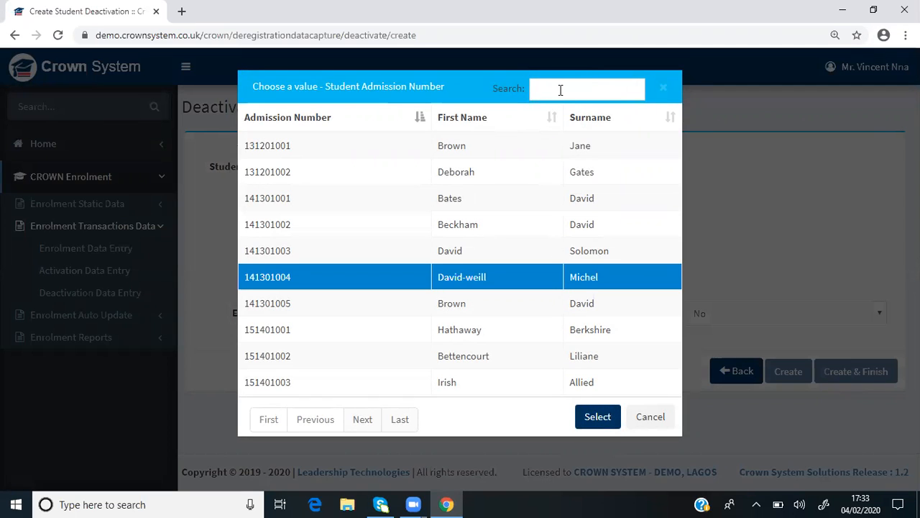
{"action": "left_click", "coordinate": [597, 418]}
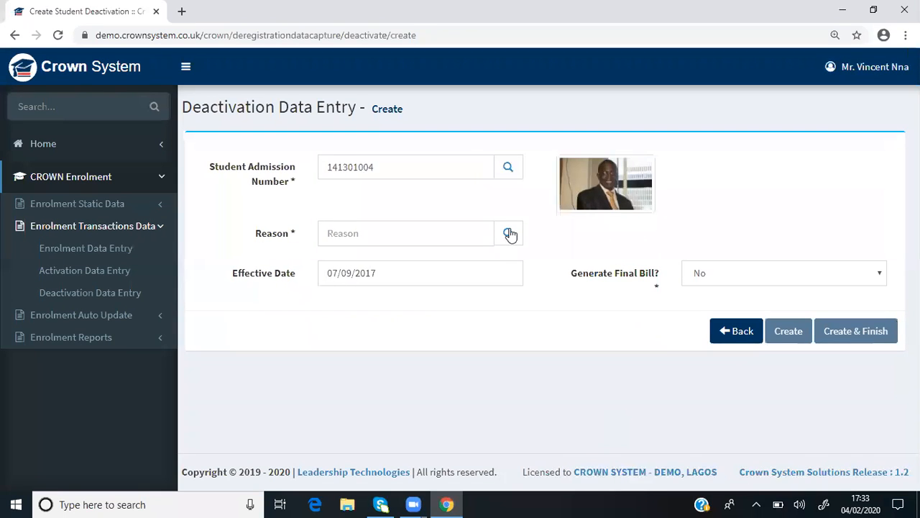
Set the deactivation reason to RS003 TRANSFERRED and Generate Final Bill to Yes, checking the effective date calendar
{"action": "left_click", "coordinate": [509, 234]}
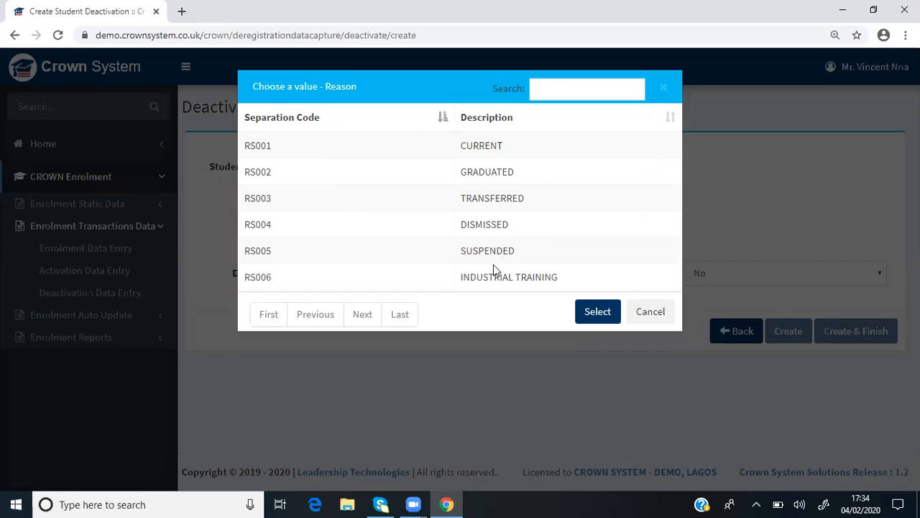
{"action": "left_click", "coordinate": [487, 197]}
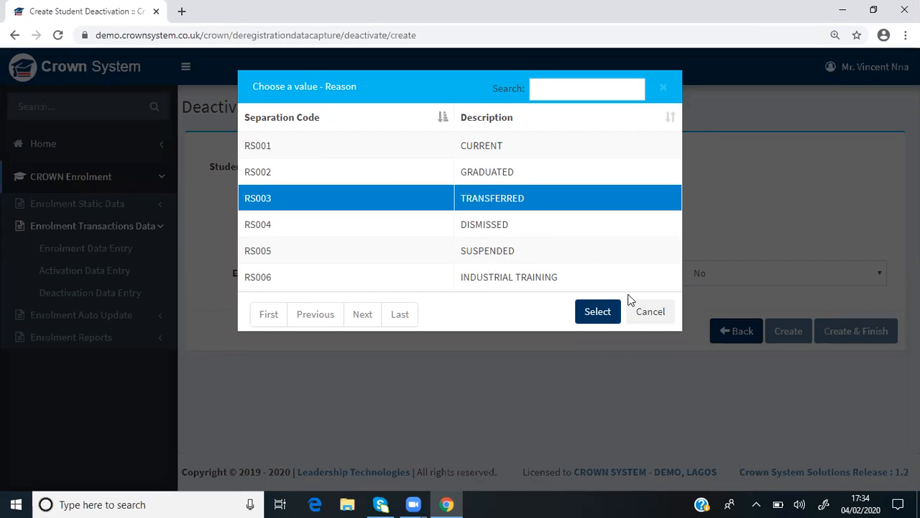
{"action": "left_click", "coordinate": [607, 315]}
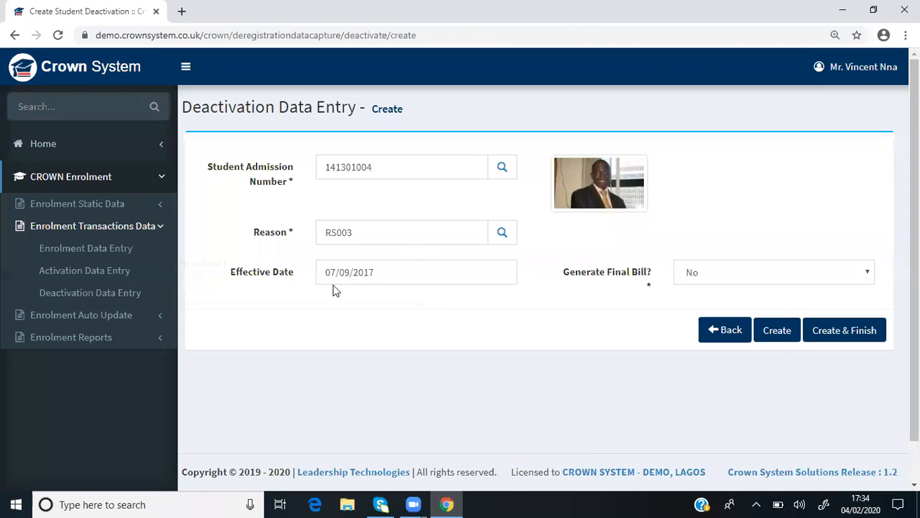
{"action": "left_click", "coordinate": [386, 272]}
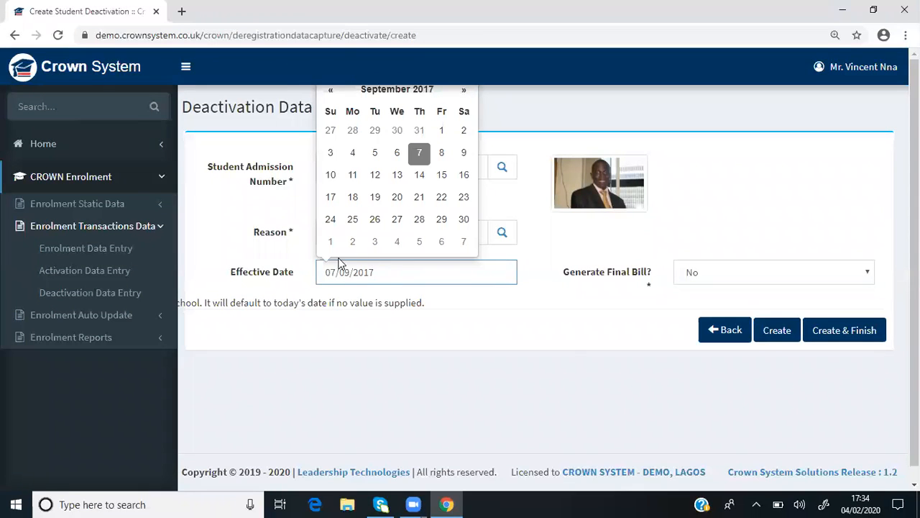
{"action": "left_click", "coordinate": [573, 355]}
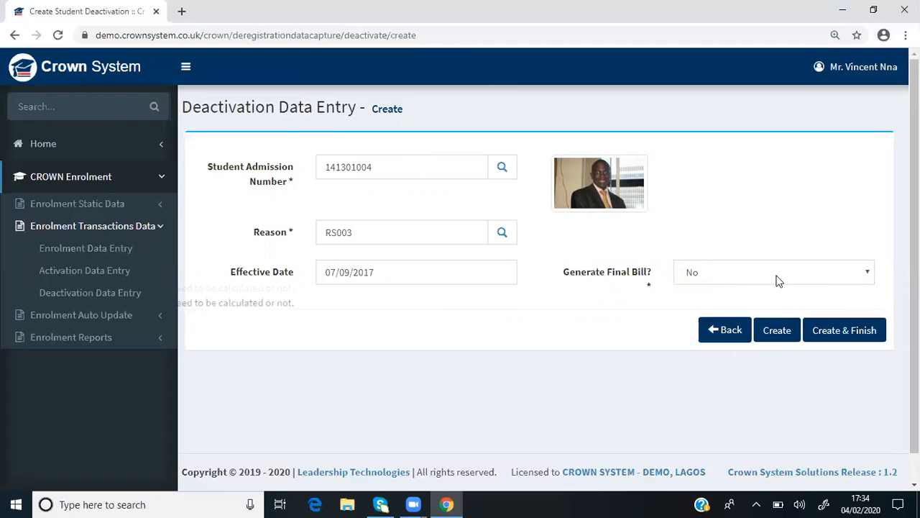
{"action": "left_click", "coordinate": [867, 273]}
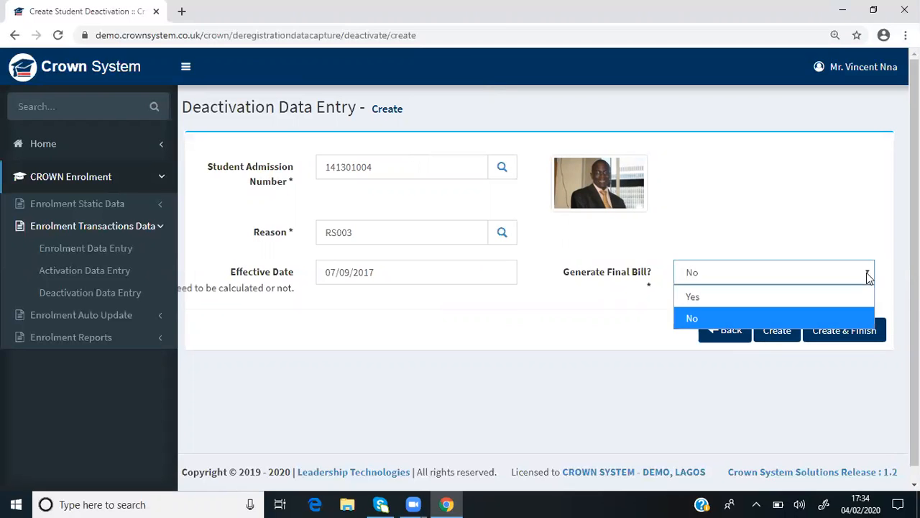
{"action": "left_click", "coordinate": [768, 301]}
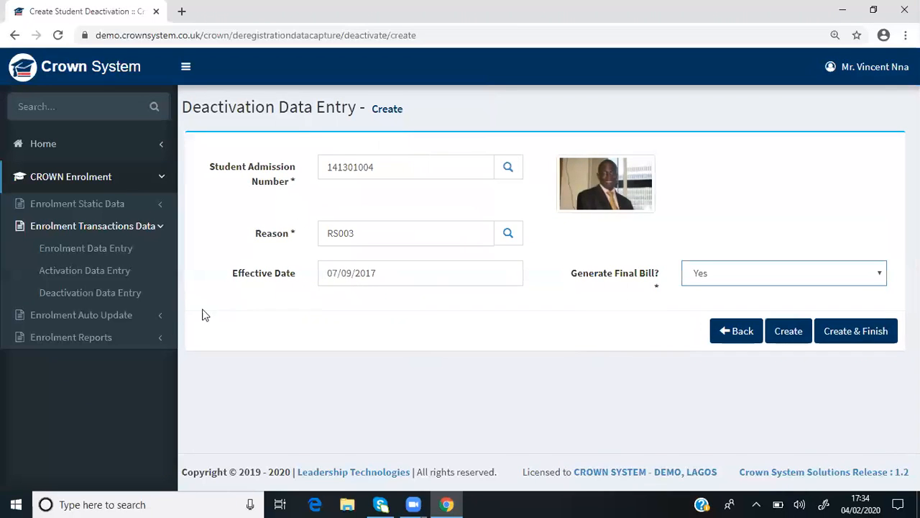
Leave the deactivation entry unsaved and view the lists of deactivation and activation records
{"action": "left_click", "coordinate": [97, 295]}
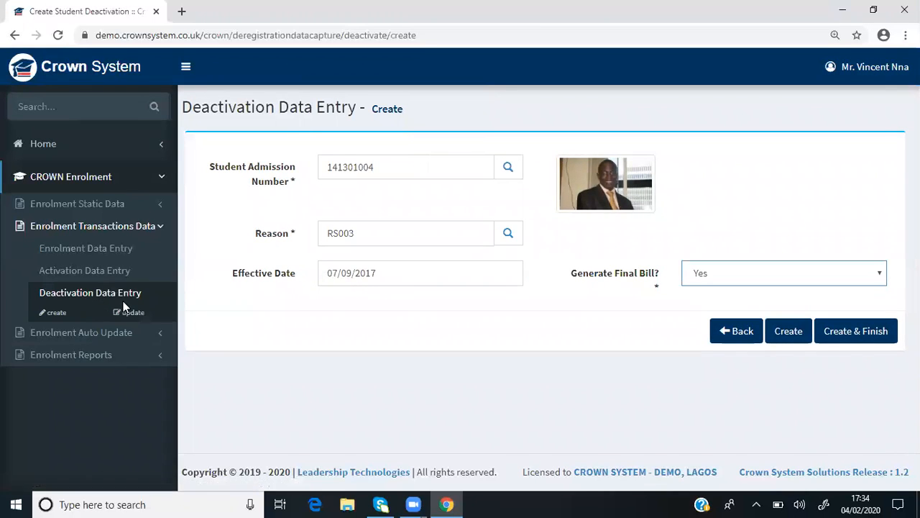
{"action": "left_click", "coordinate": [137, 313]}
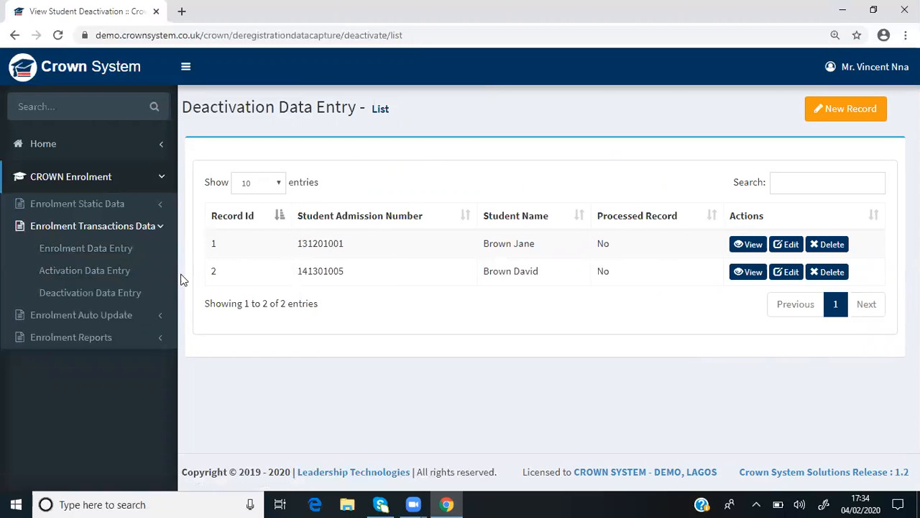
{"action": "mouse_move", "coordinate": [59, 282]}
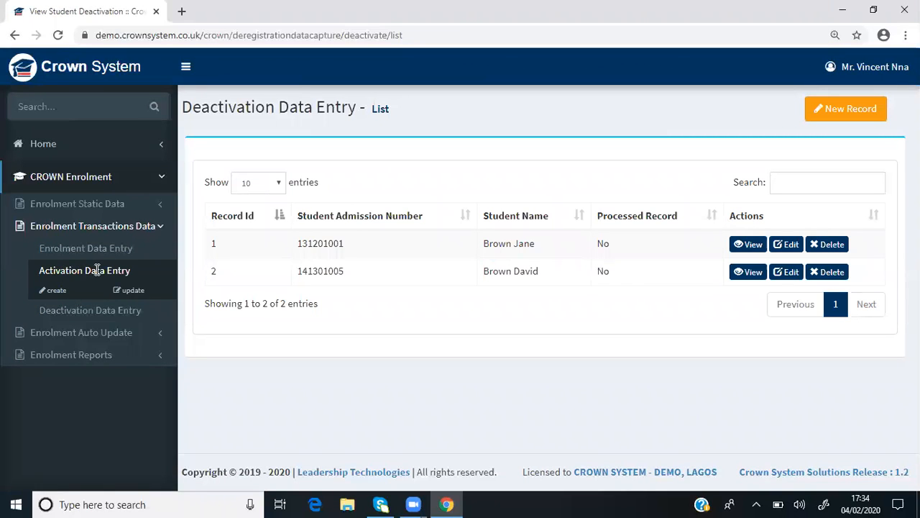
{"action": "left_click", "coordinate": [132, 294]}
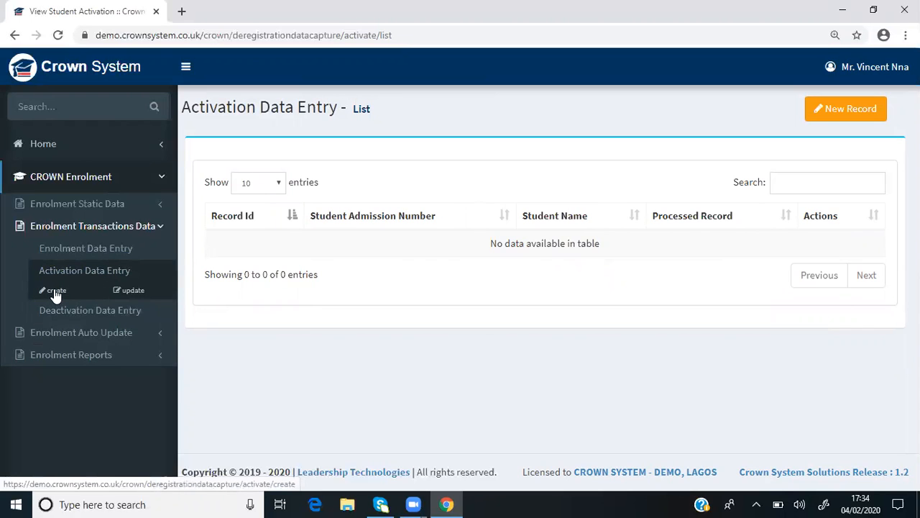
Open a blank activation entry and review its admission number, reason, effective date and final bill fields
{"action": "left_click", "coordinate": [55, 293]}
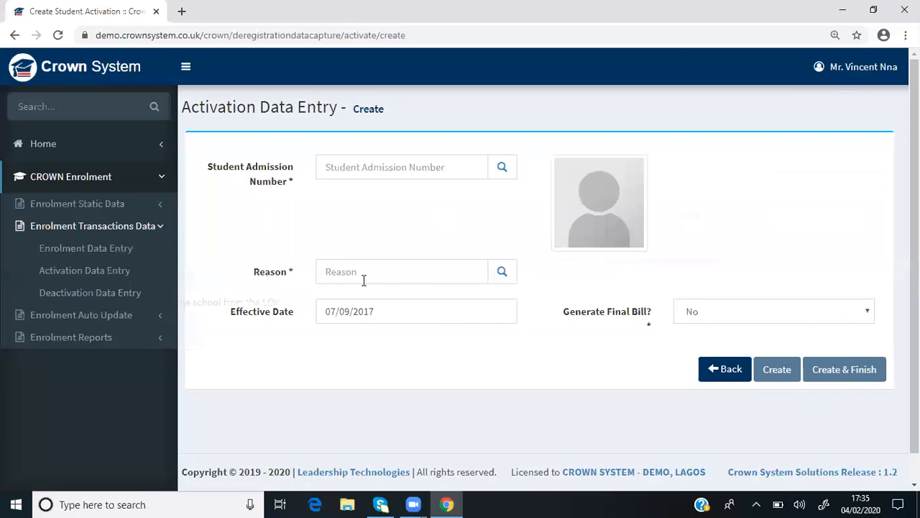
{"action": "left_click", "coordinate": [510, 167]}
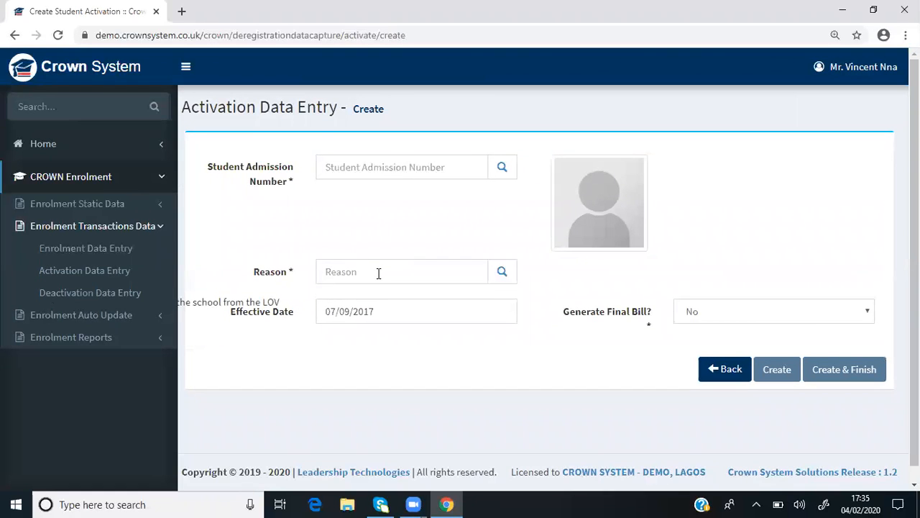
{"action": "left_click", "coordinate": [378, 312]}
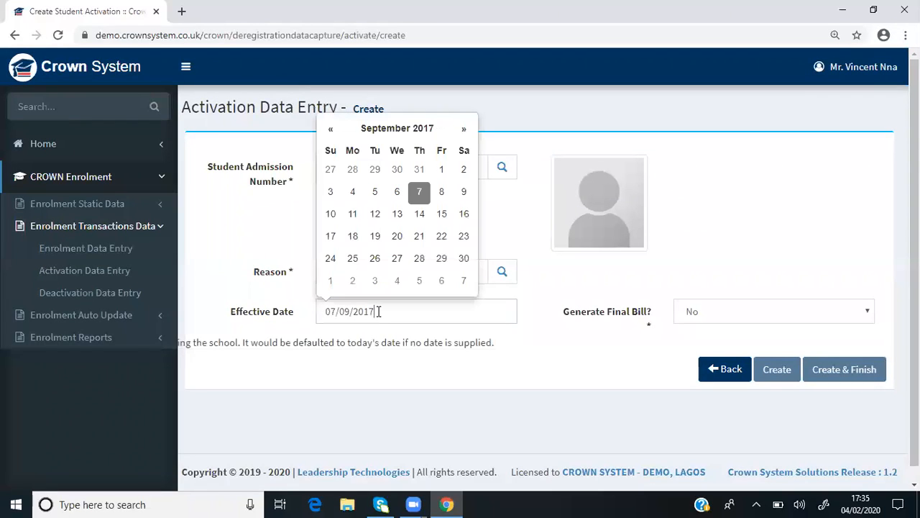
{"action": "left_click", "coordinate": [709, 321]}
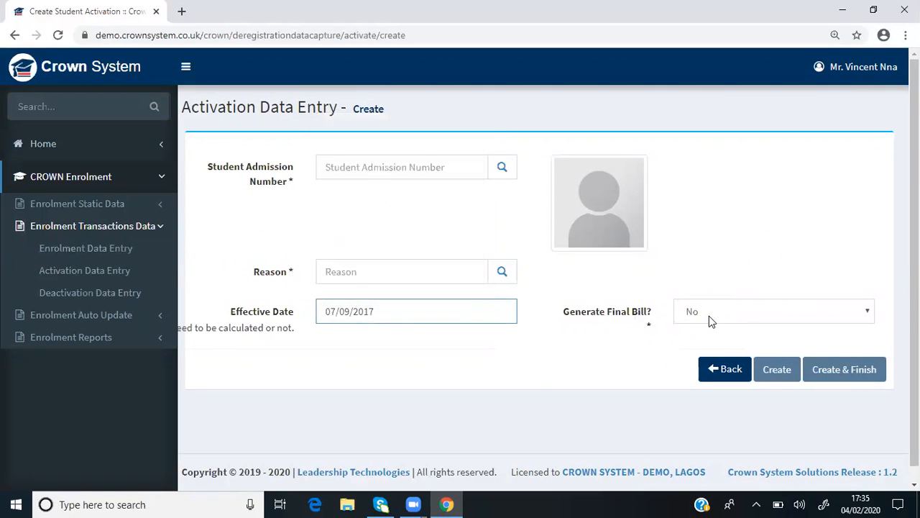
{"action": "left_click", "coordinate": [602, 367]}
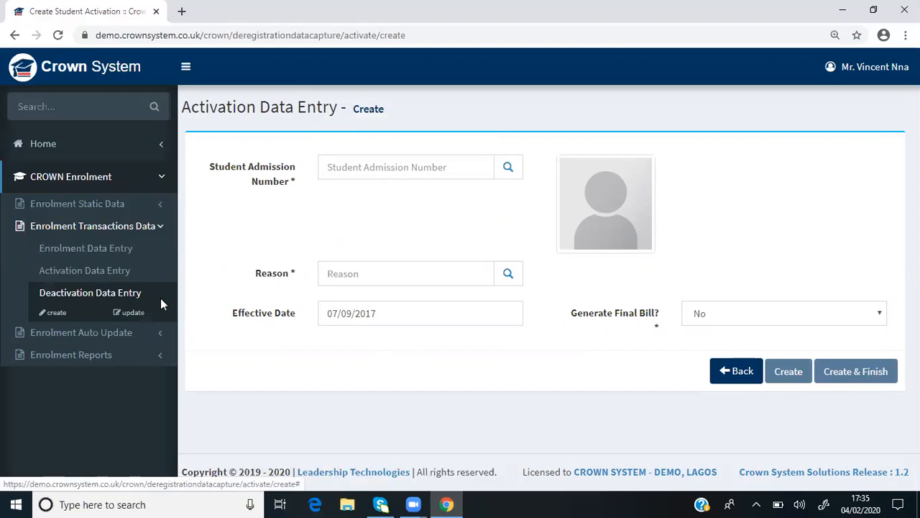
Load the Departmental Table as a Quick Report from Enrolment Reports
{"action": "left_click", "coordinate": [160, 227]}
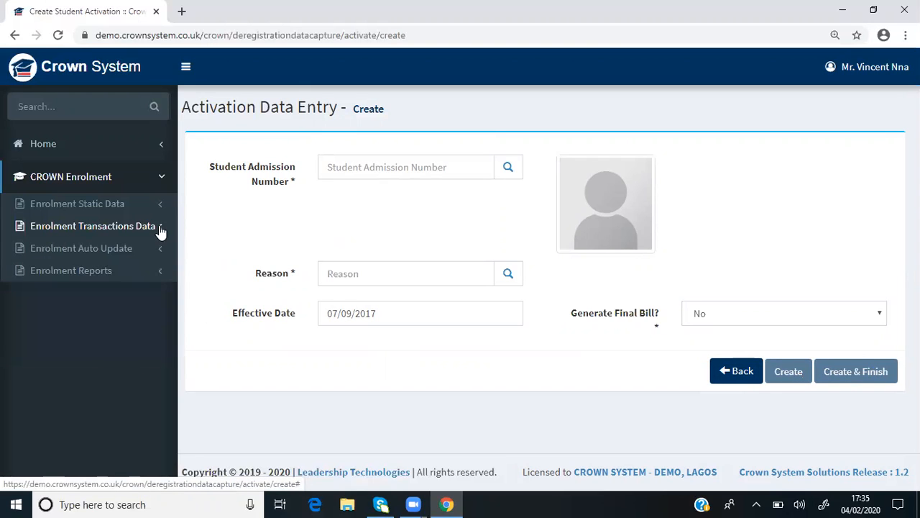
{"action": "left_click", "coordinate": [161, 273]}
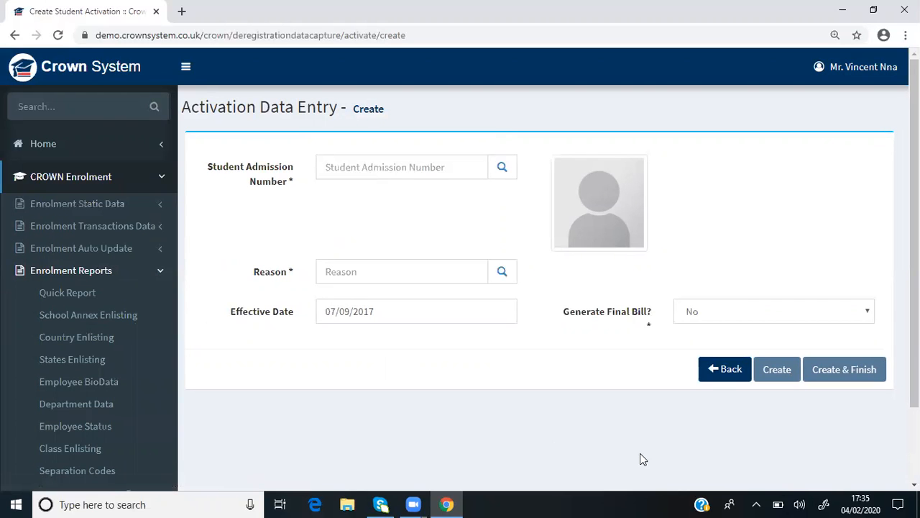
{"action": "scroll", "coordinate": [607, 425], "scroll_direction": "down", "scroll_amount": 1}
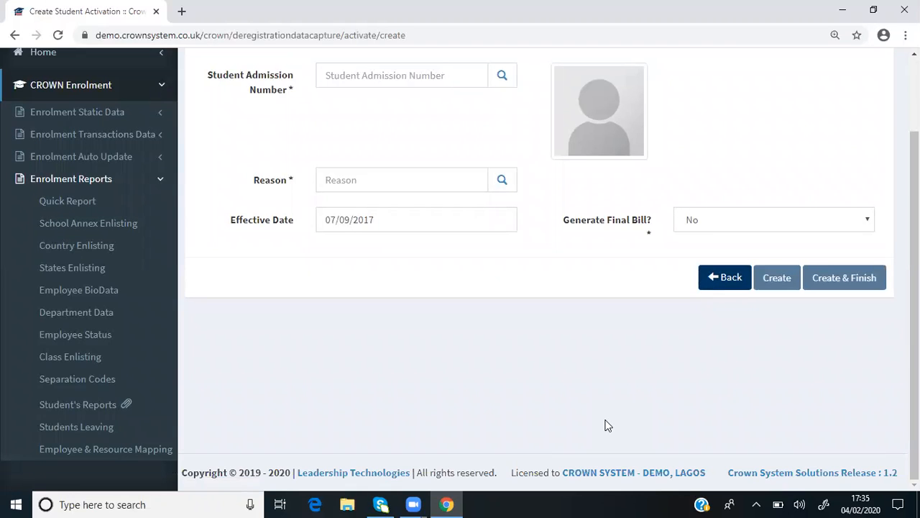
{"action": "left_click", "coordinate": [70, 203]}
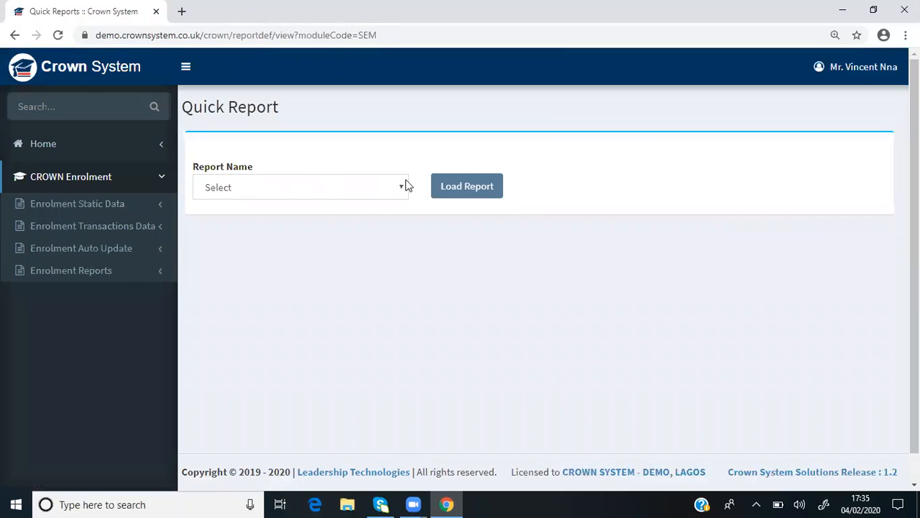
{"action": "left_click", "coordinate": [401, 190]}
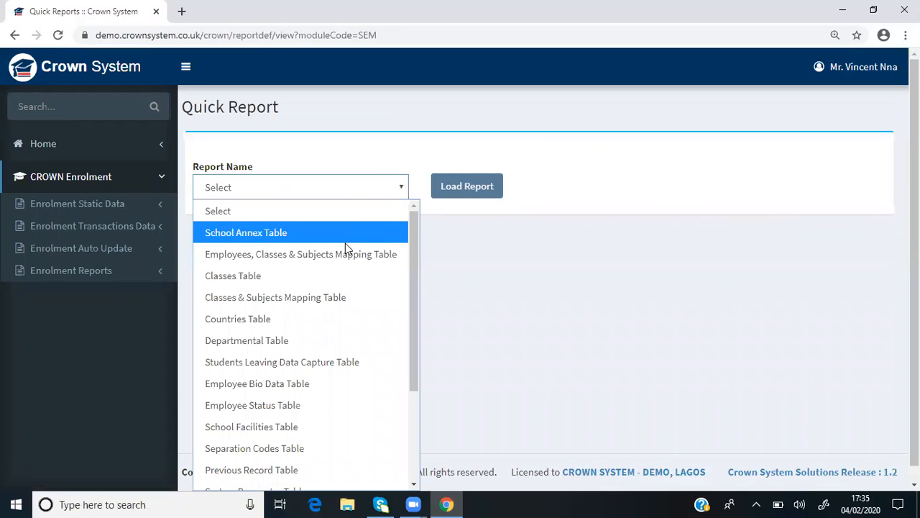
{"action": "left_click", "coordinate": [274, 341]}
{"action": "left_click", "coordinate": [468, 193]}
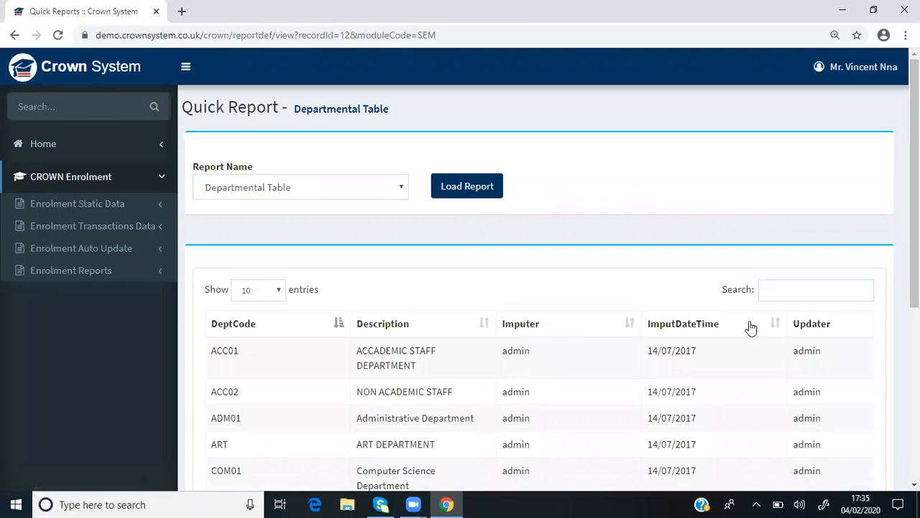
Examine both pages of the Departmental Table report, its column search fields and the update columns at its far end
{"action": "scroll", "coordinate": [780, 348], "scroll_direction": "down", "scroll_amount": 3}
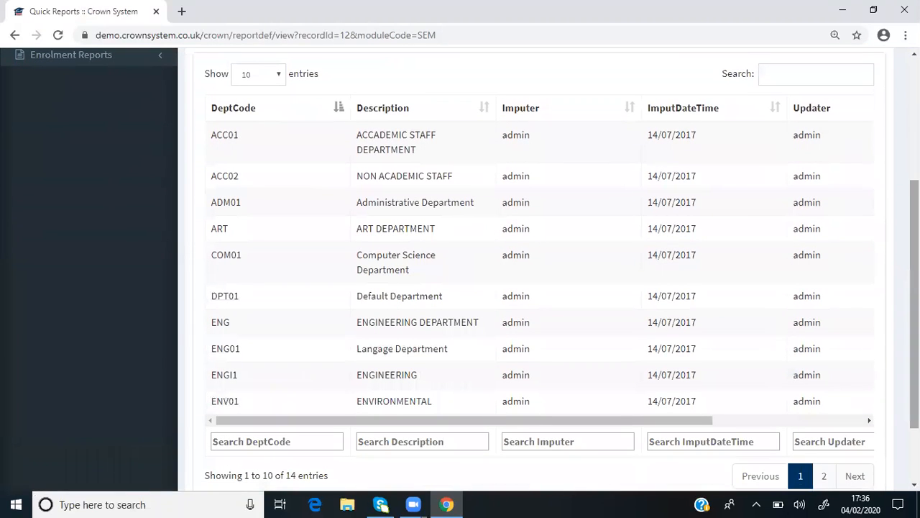
{"action": "scroll", "coordinate": [862, 249], "scroll_direction": "up", "scroll_amount": 1}
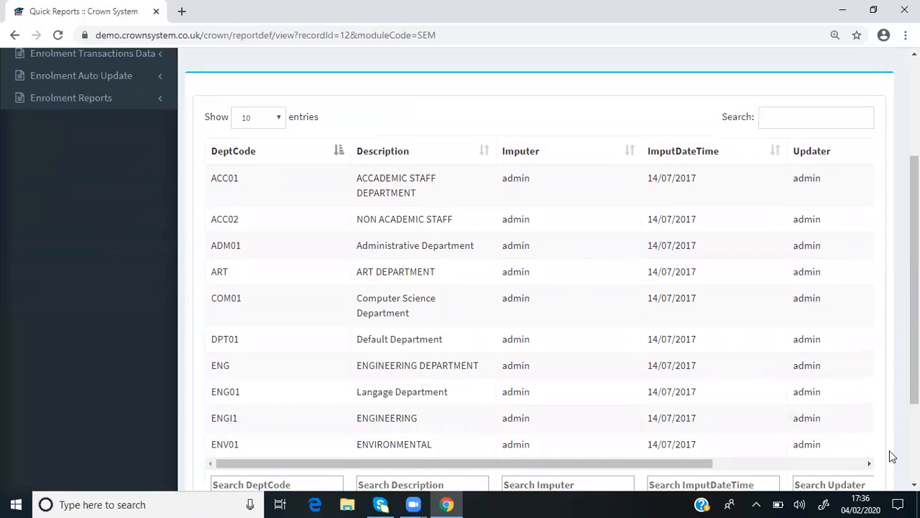
{"action": "scroll", "coordinate": [892, 457], "scroll_direction": "down", "scroll_amount": 2}
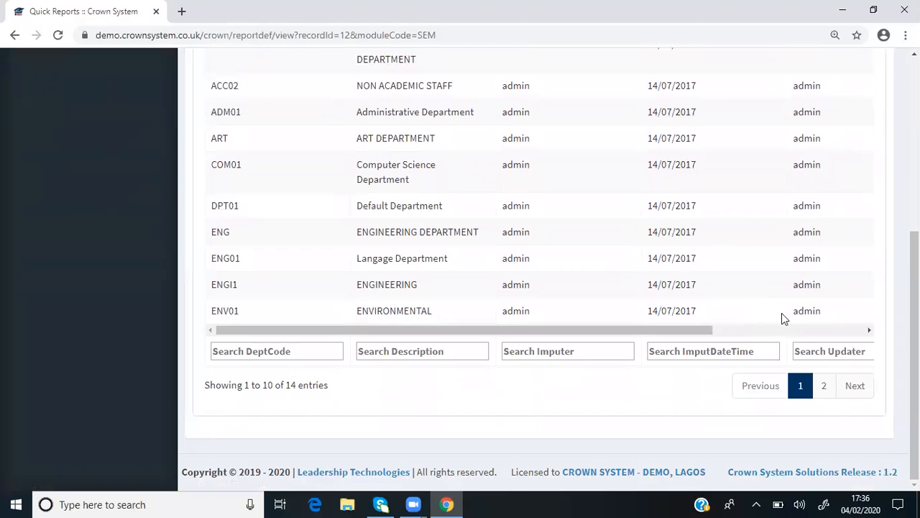
{"action": "left_click", "coordinate": [826, 385]}
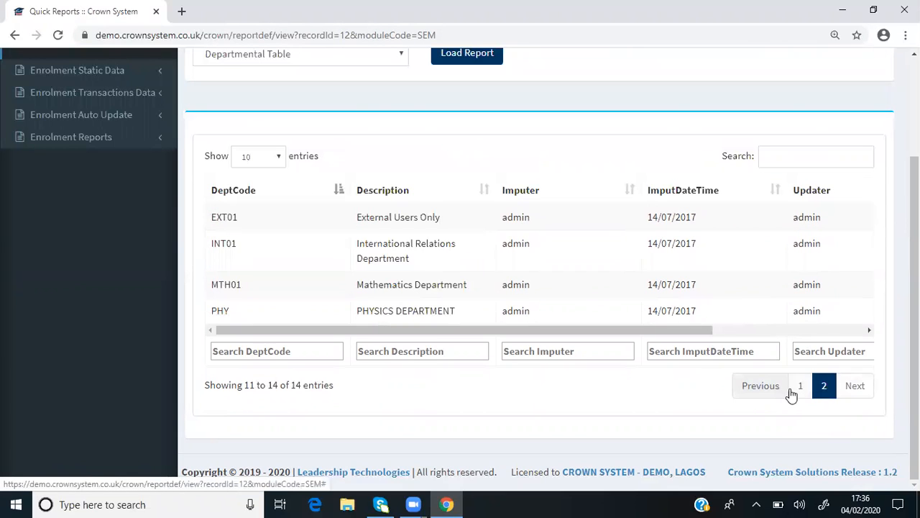
{"action": "left_click", "coordinate": [800, 388]}
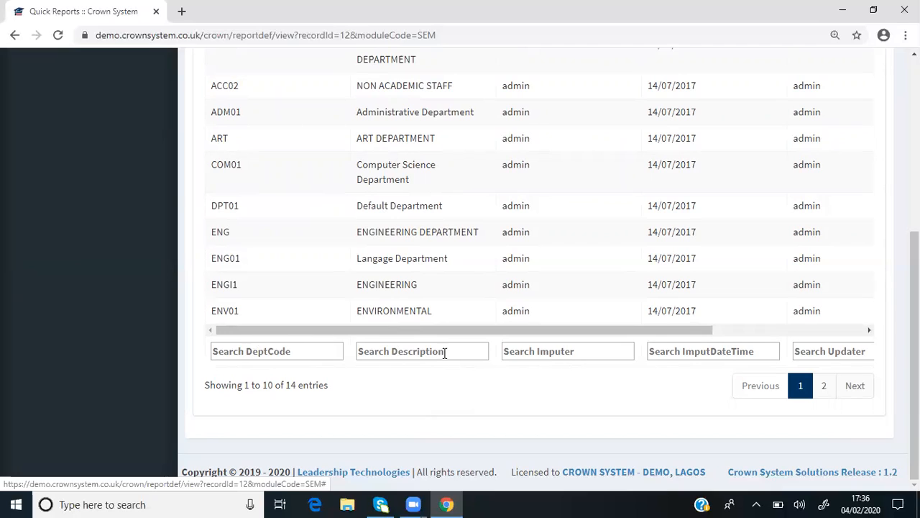
{"action": "left_click", "coordinate": [572, 352]}
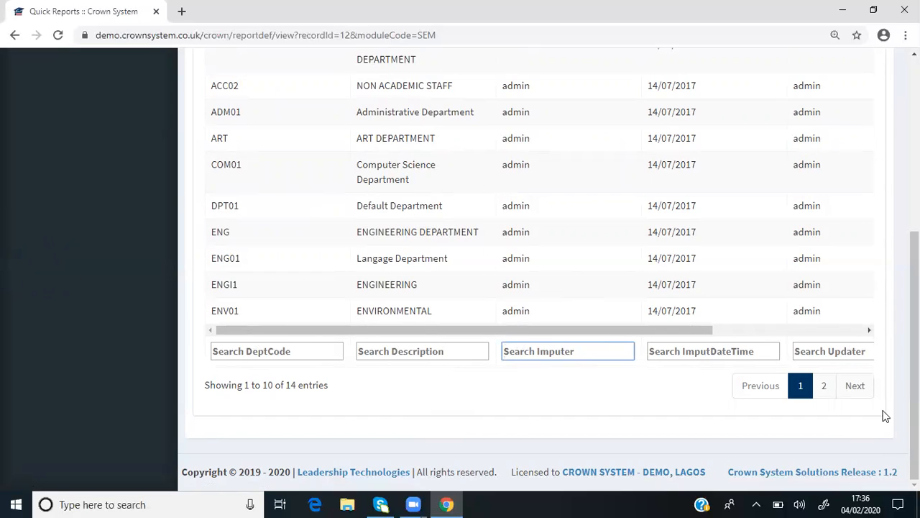
{"action": "left_click", "coordinate": [870, 330]}
{"action": "left_click", "coordinate": [870, 330]}
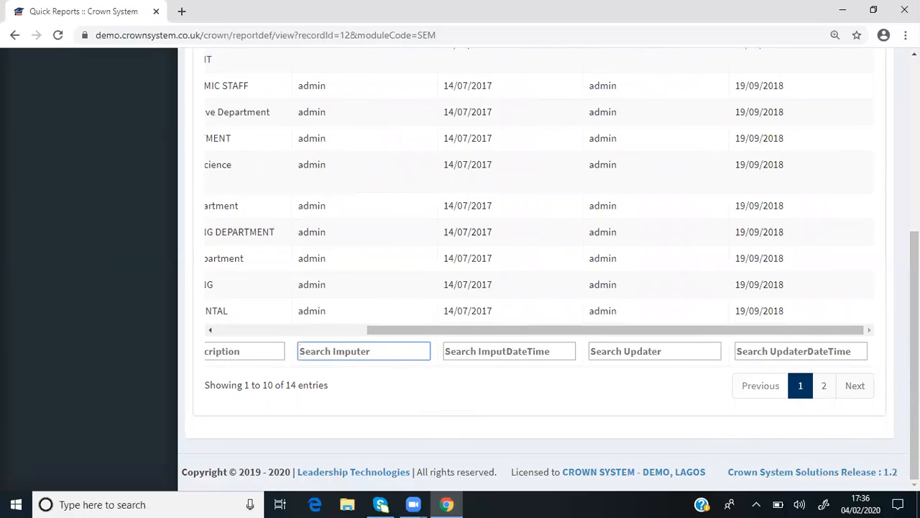
Review the Departmental Table report's general search field and the list of other tables available as Quick Reports
{"action": "scroll", "coordinate": [914, 352], "scroll_direction": "up", "scroll_amount": 3}
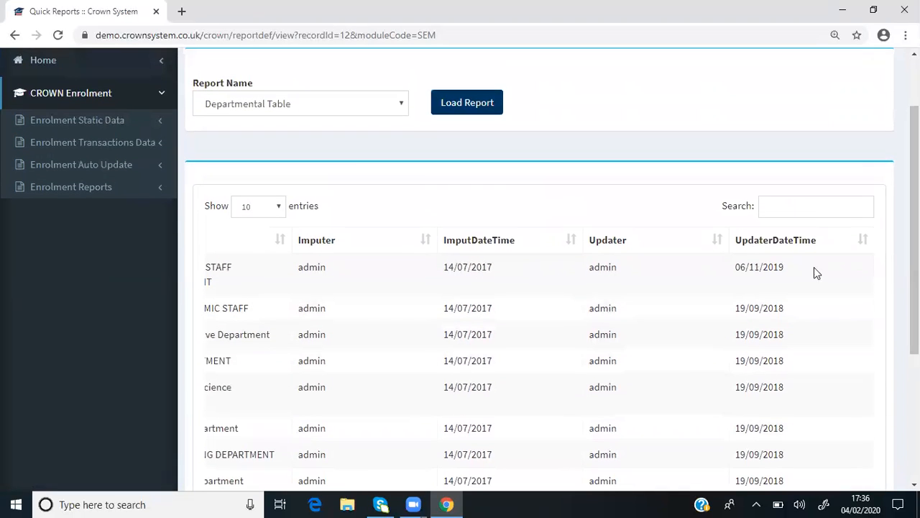
{"action": "left_click", "coordinate": [788, 209]}
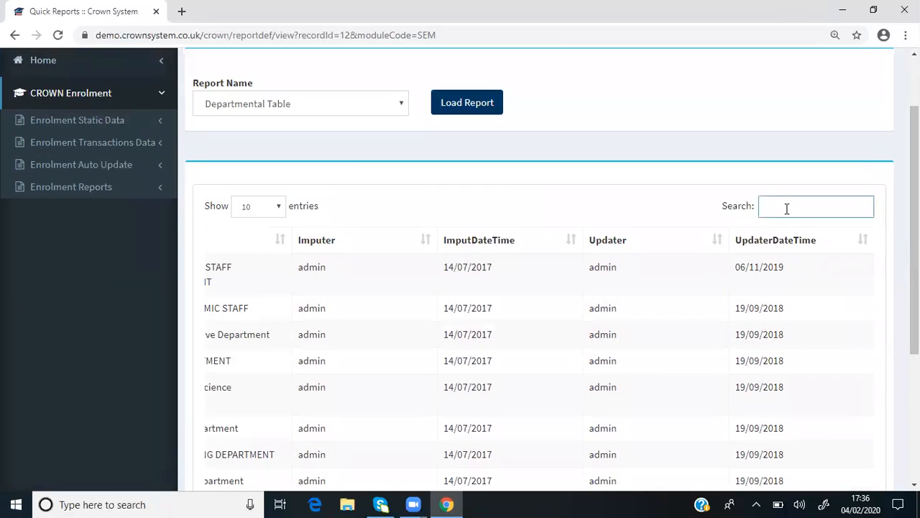
{"action": "left_click", "coordinate": [401, 106]}
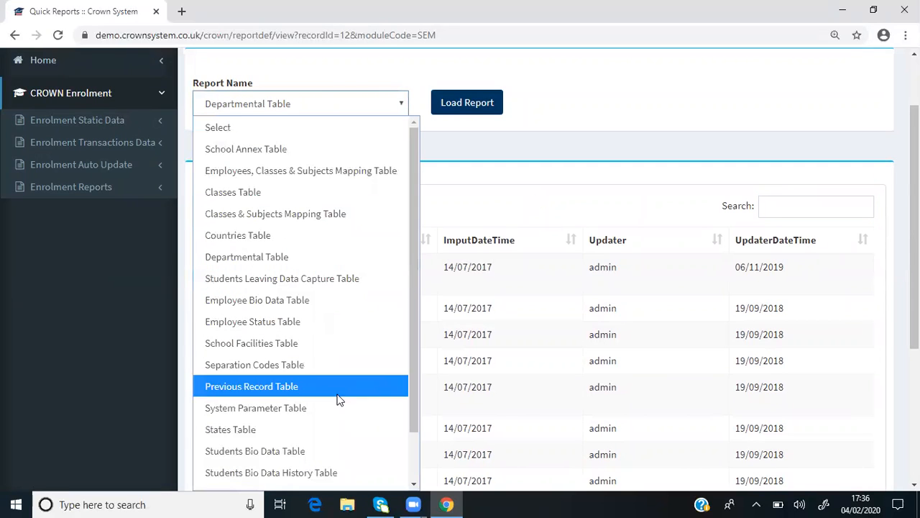
{"action": "key", "text": "Down"}
{"action": "key", "text": "Down"}
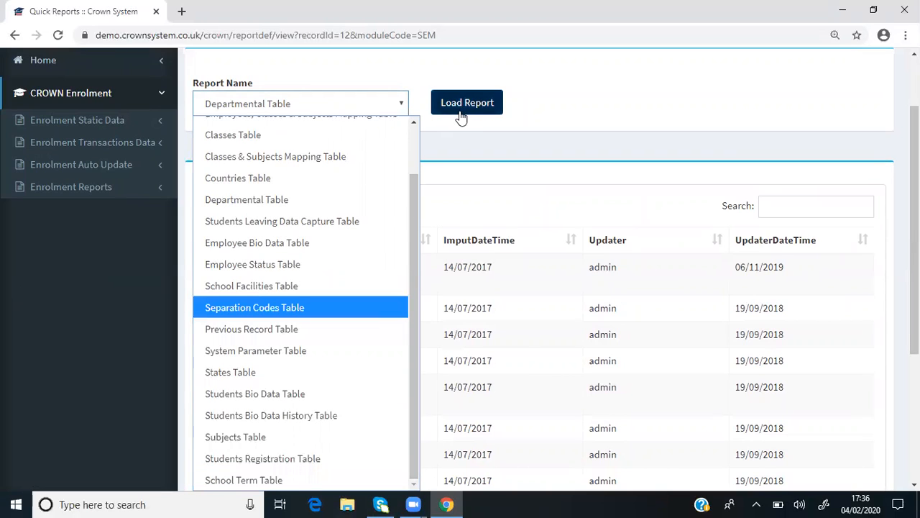
{"action": "left_click", "coordinate": [566, 88]}
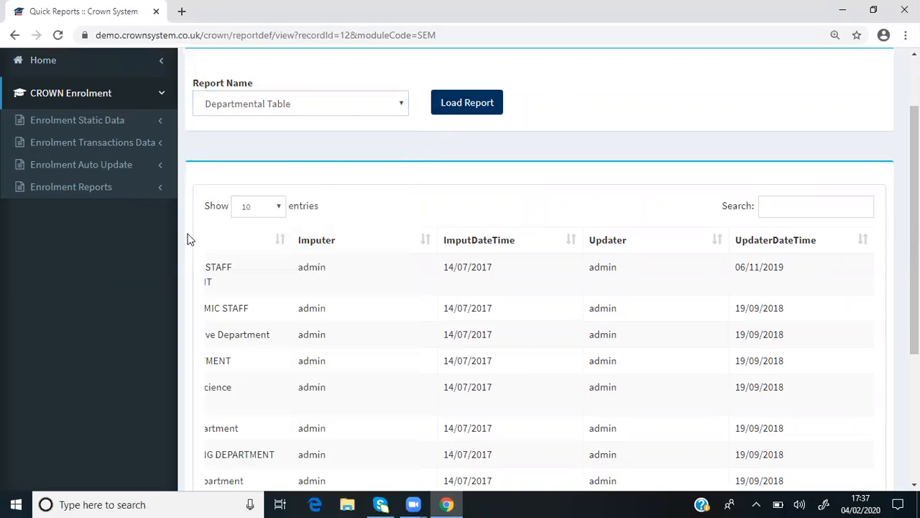
View the Student Guardian Details report from Student's Reports, examine its father and mother columns, and close it
{"action": "left_click", "coordinate": [165, 187]}
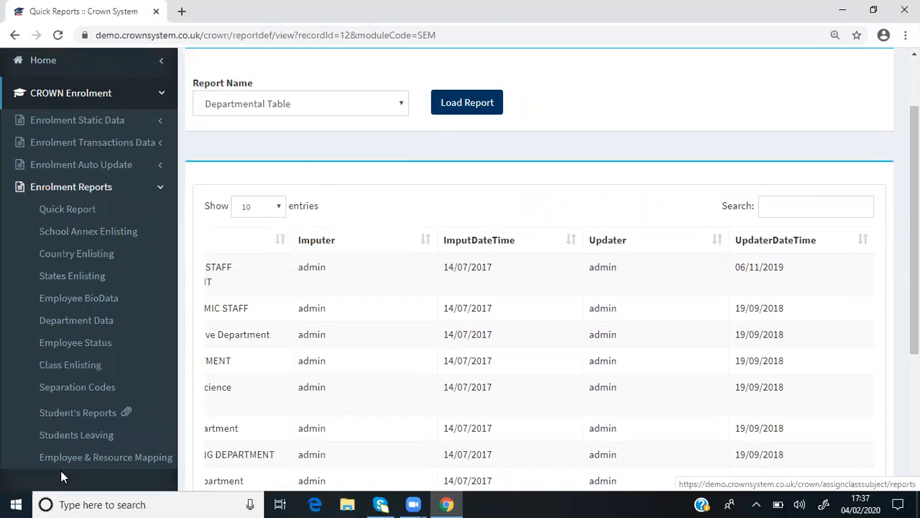
{"action": "left_click", "coordinate": [72, 413]}
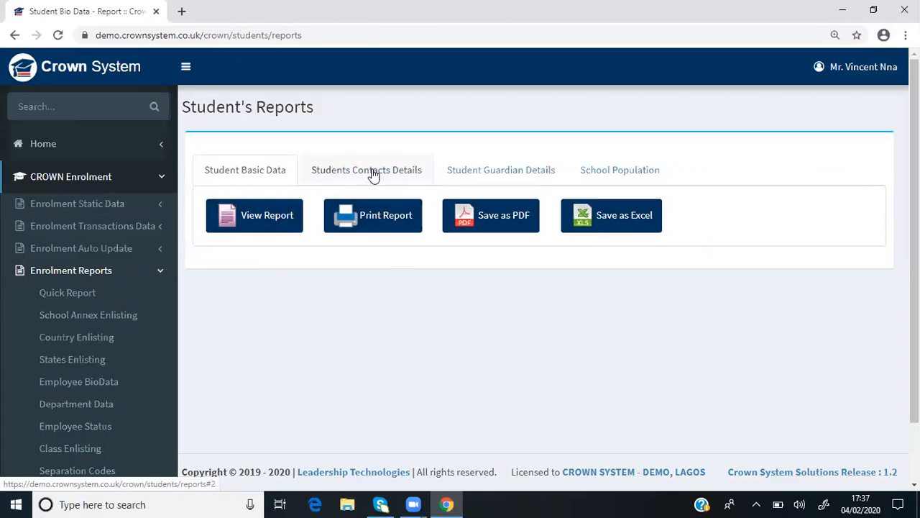
{"action": "left_click", "coordinate": [510, 177]}
{"action": "left_click", "coordinate": [255, 214]}
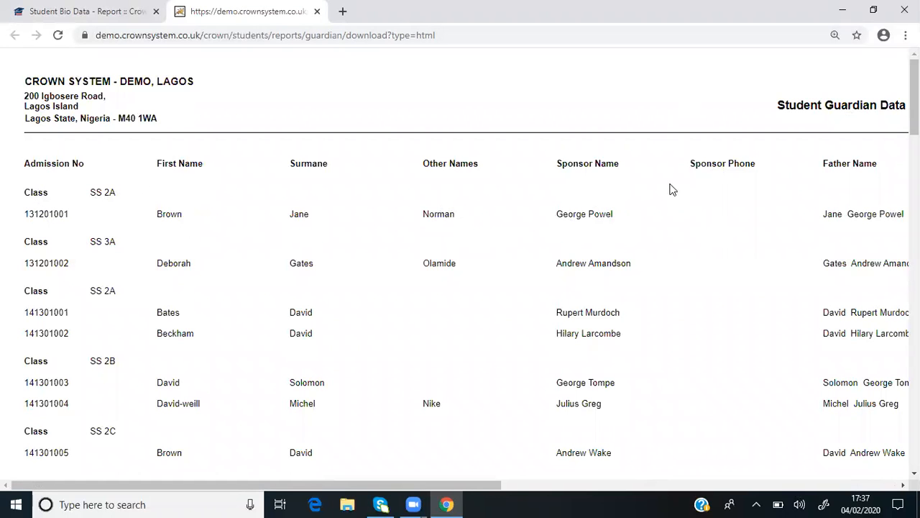
{"action": "left_click", "coordinate": [903, 485]}
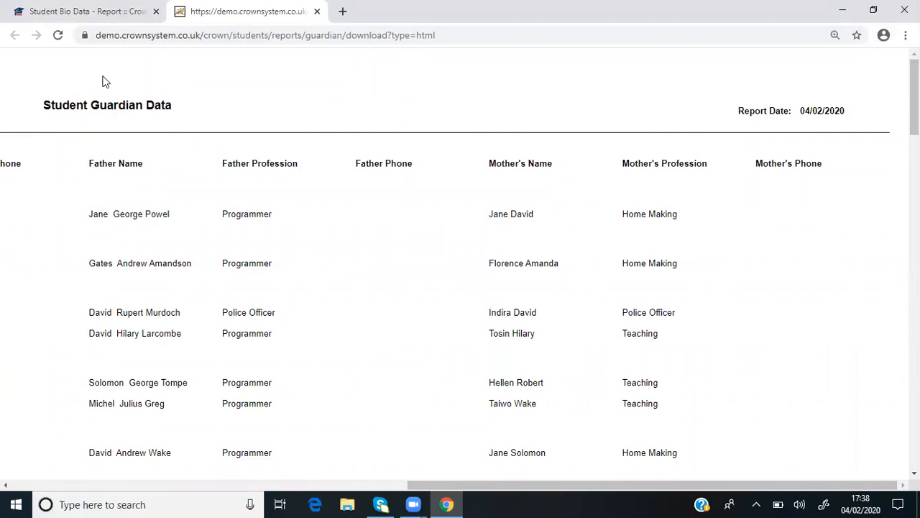
{"action": "key", "text": "ctrl+w"}
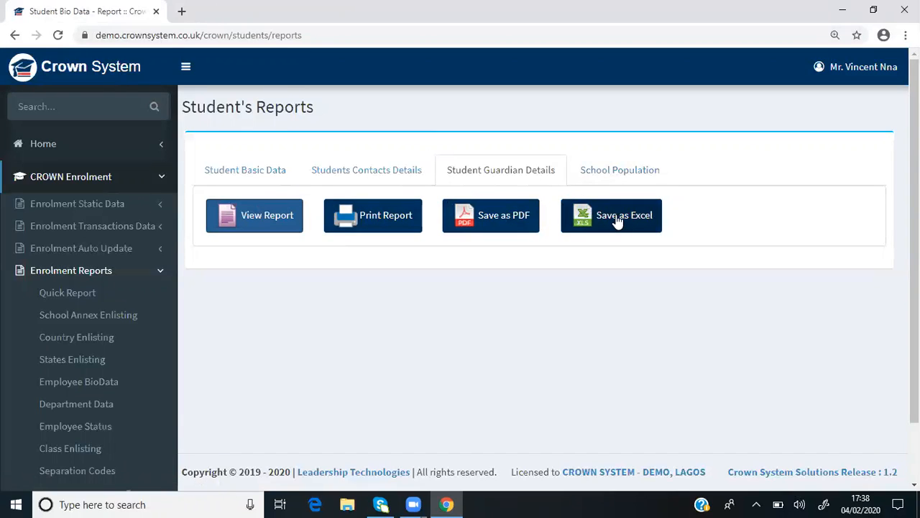
View the School Population report, examine it down to the total row, and close it
{"action": "left_click", "coordinate": [601, 171]}
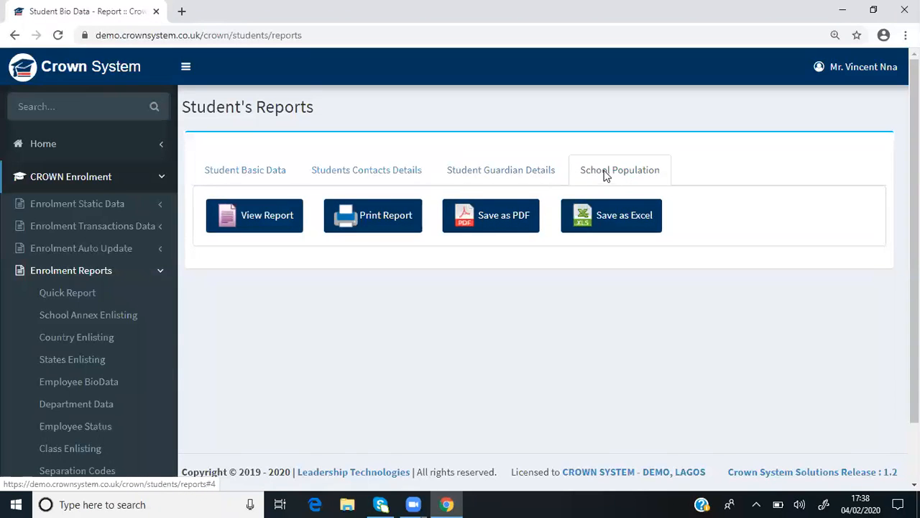
{"action": "left_click", "coordinate": [267, 218]}
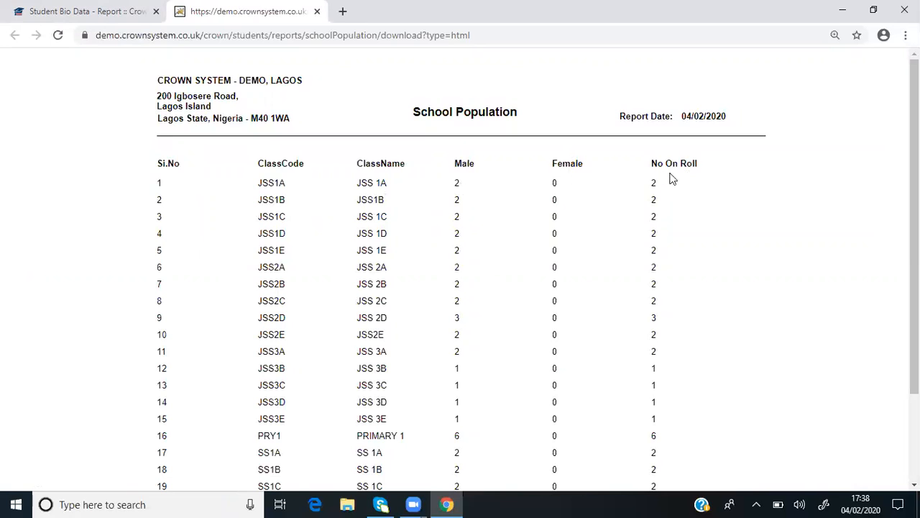
{"action": "scroll", "coordinate": [711, 302], "scroll_direction": "down", "scroll_amount": 2}
{"action": "left_click_drag", "start_coordinate": [914, 345], "coordinate": [914, 356]}
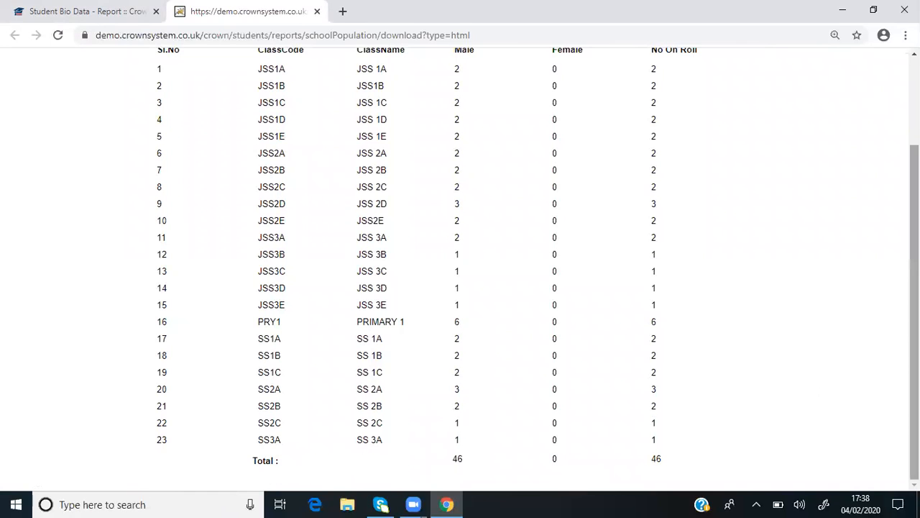
{"action": "left_click_drag", "start_coordinate": [915, 316], "coordinate": [915, 229]}
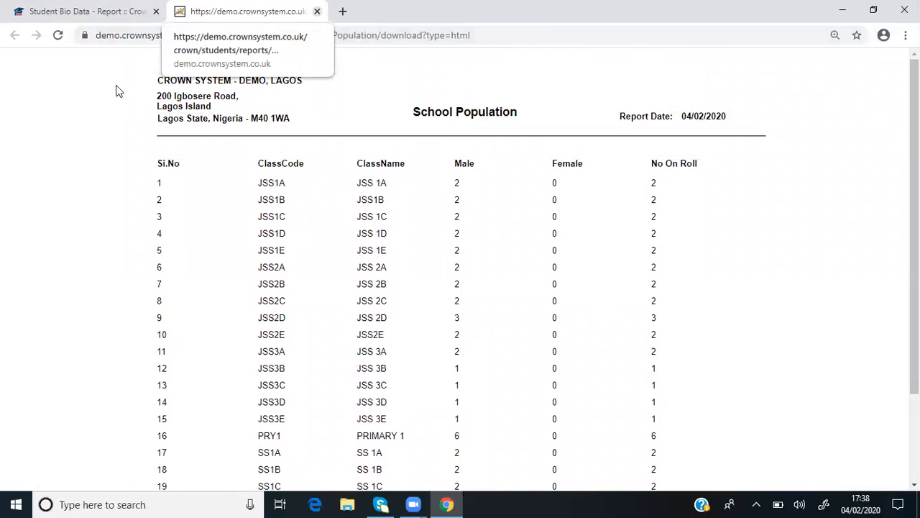
{"action": "key", "text": "ctrl+w"}
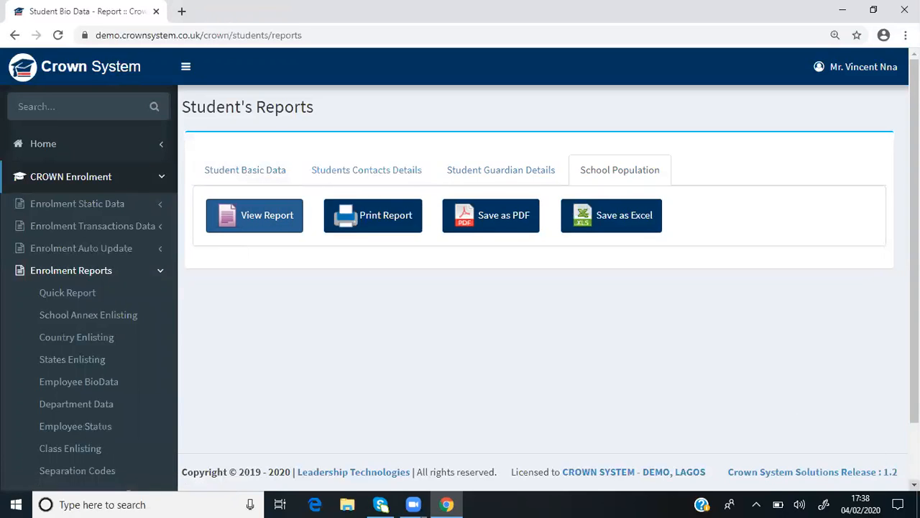
Open the Employee & Resource Mapping report page from Enrolment Reports and review its output options
{"action": "scroll", "coordinate": [423, 312], "scroll_direction": "down", "scroll_amount": 1}
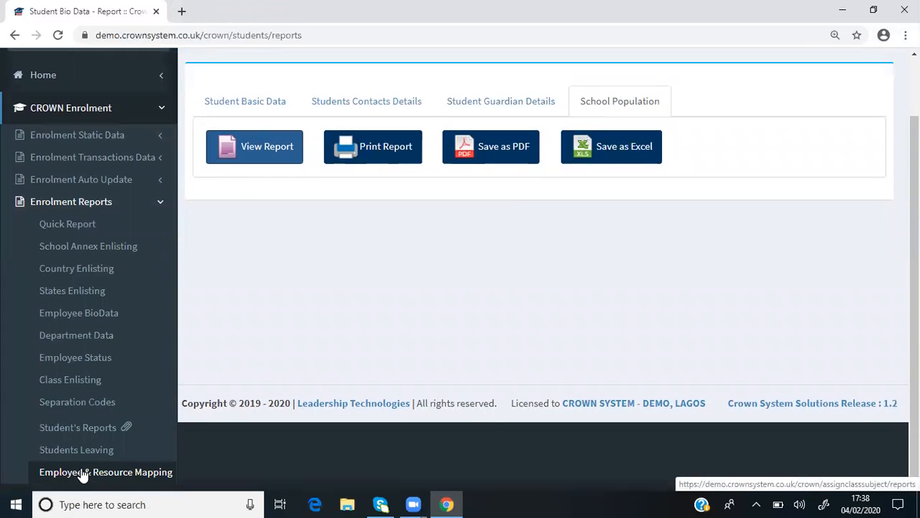
{"action": "left_click", "coordinate": [84, 475]}
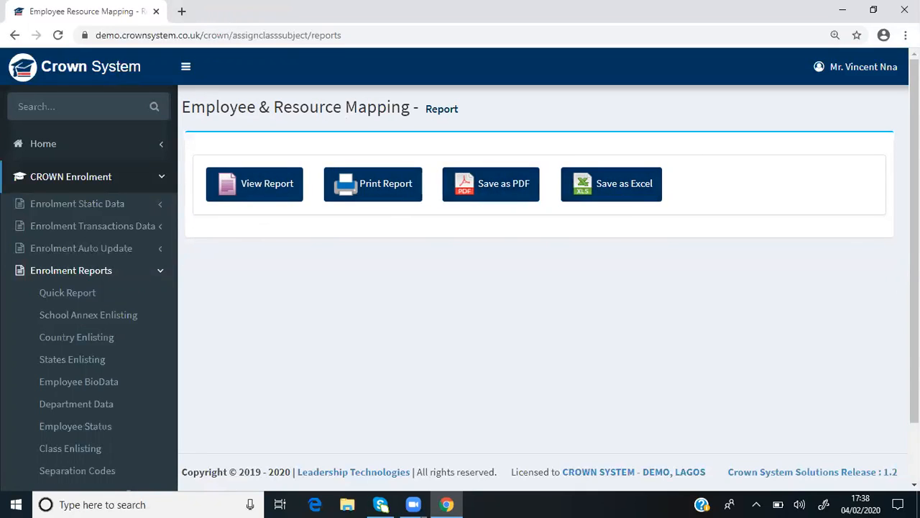
{"action": "scroll", "coordinate": [544, 252], "scroll_direction": "down", "scroll_amount": 2}
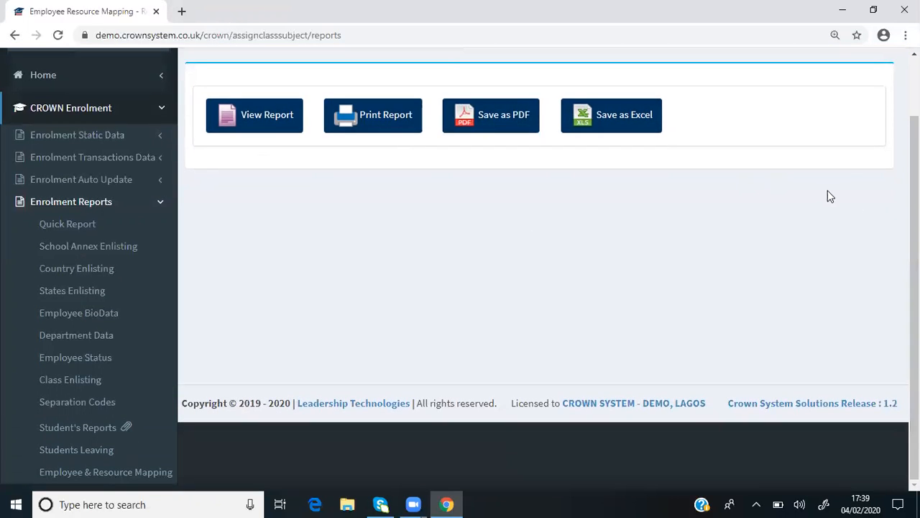
{"action": "scroll", "coordinate": [422, 119], "scroll_direction": "up", "scroll_amount": 2}
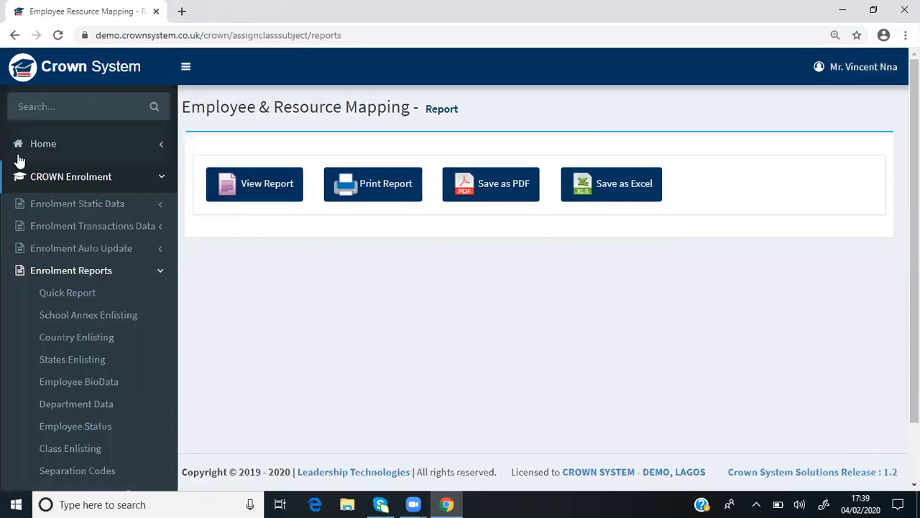
Return through the CROWN Enrolment Home to the main home page and log out of the account
{"action": "left_click", "coordinate": [51, 181]}
{"action": "left_click", "coordinate": [36, 149]}
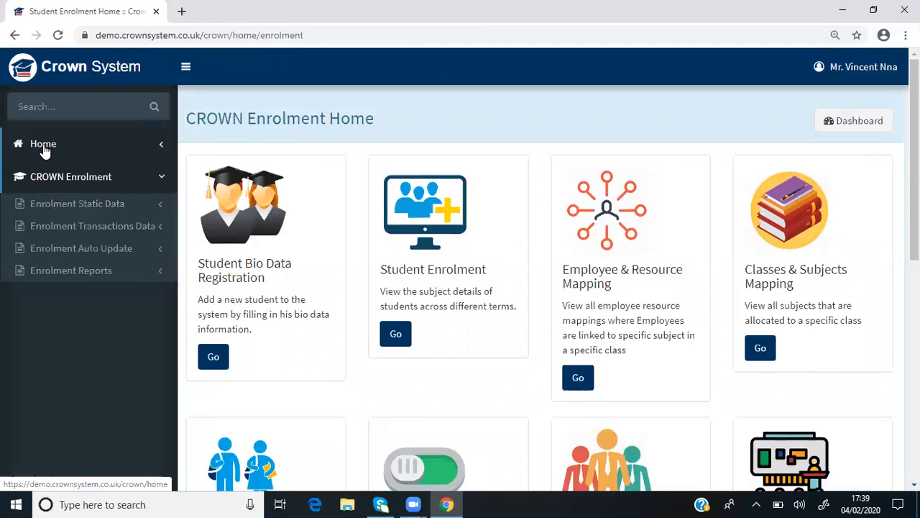
{"action": "left_click", "coordinate": [45, 147]}
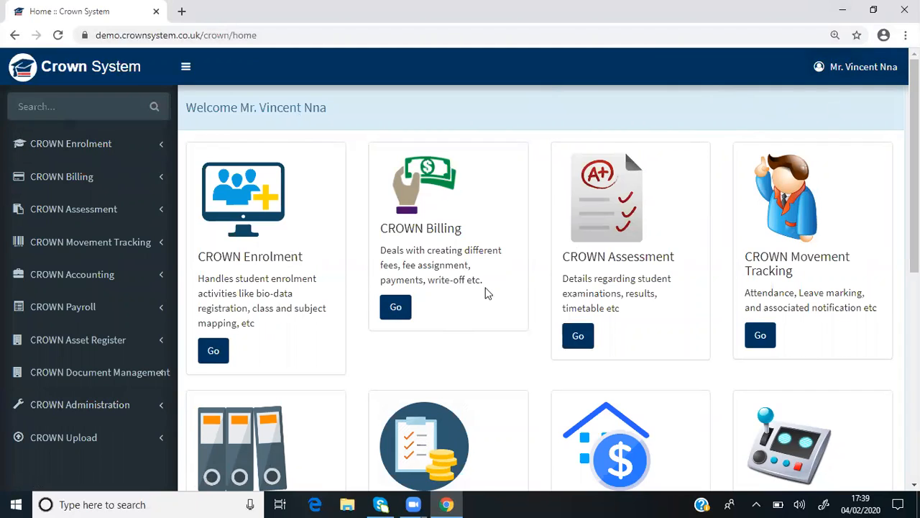
{"action": "left_click", "coordinate": [868, 74]}
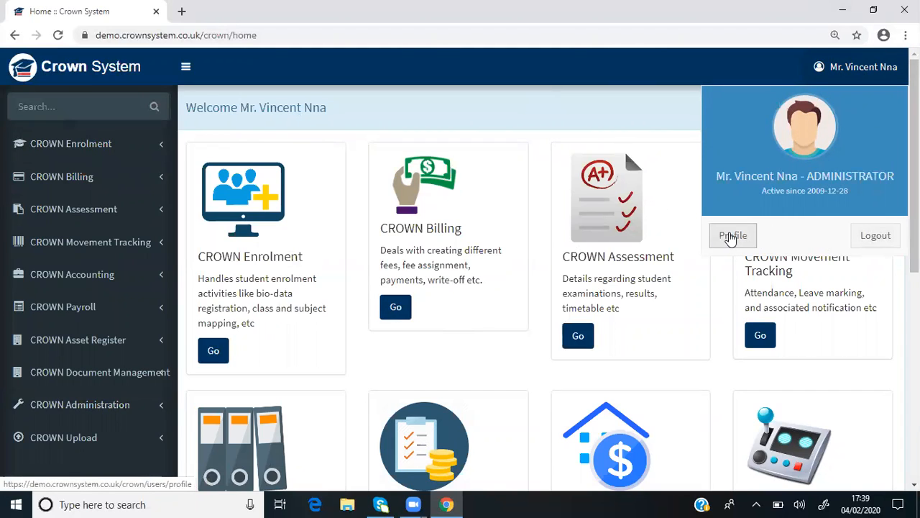
{"action": "left_click", "coordinate": [876, 235]}
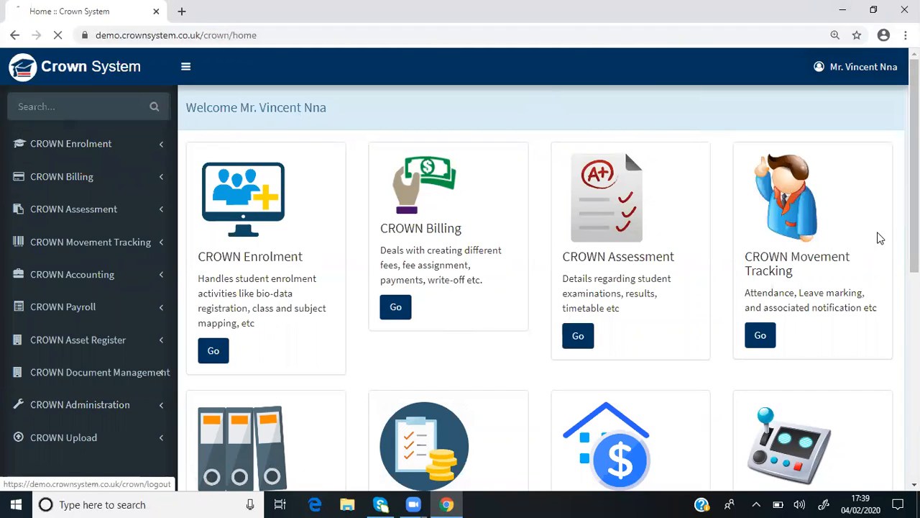